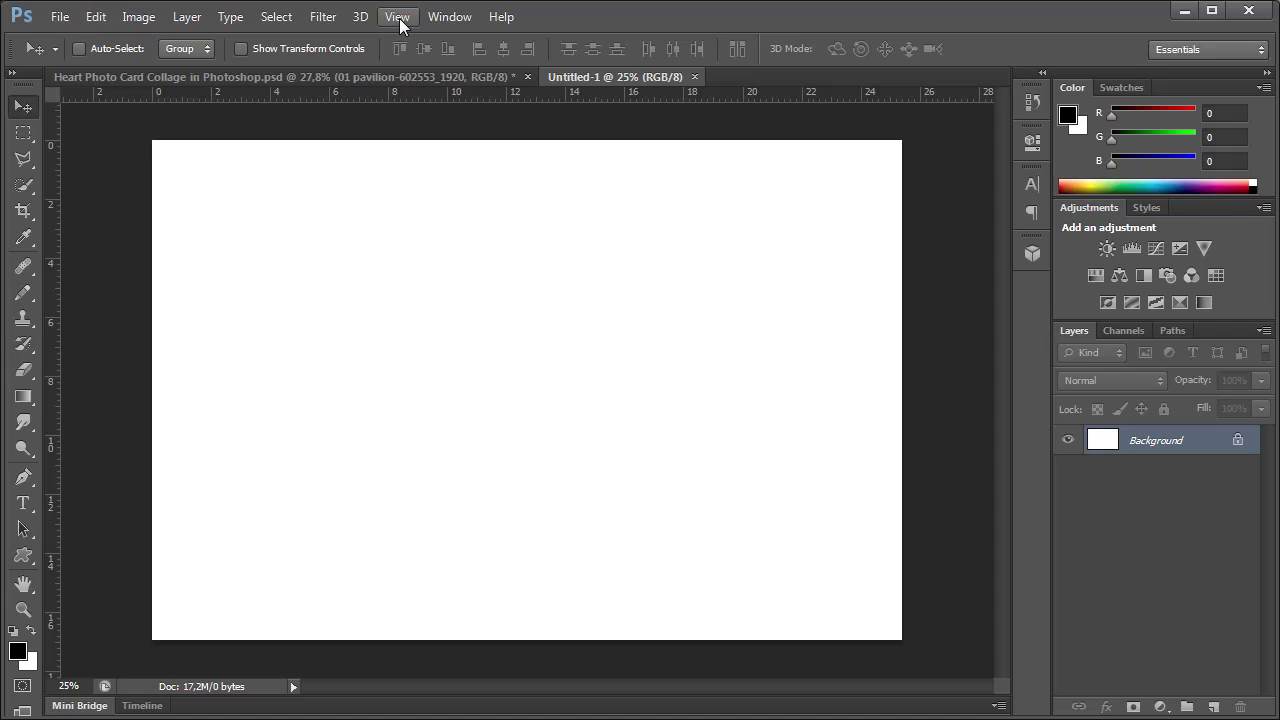
# Step: Show the grid over the blank canvas and check that snapping to the grid is enabled
pyautogui.click(399, 18)
pyautogui.moveTo(447, 311)
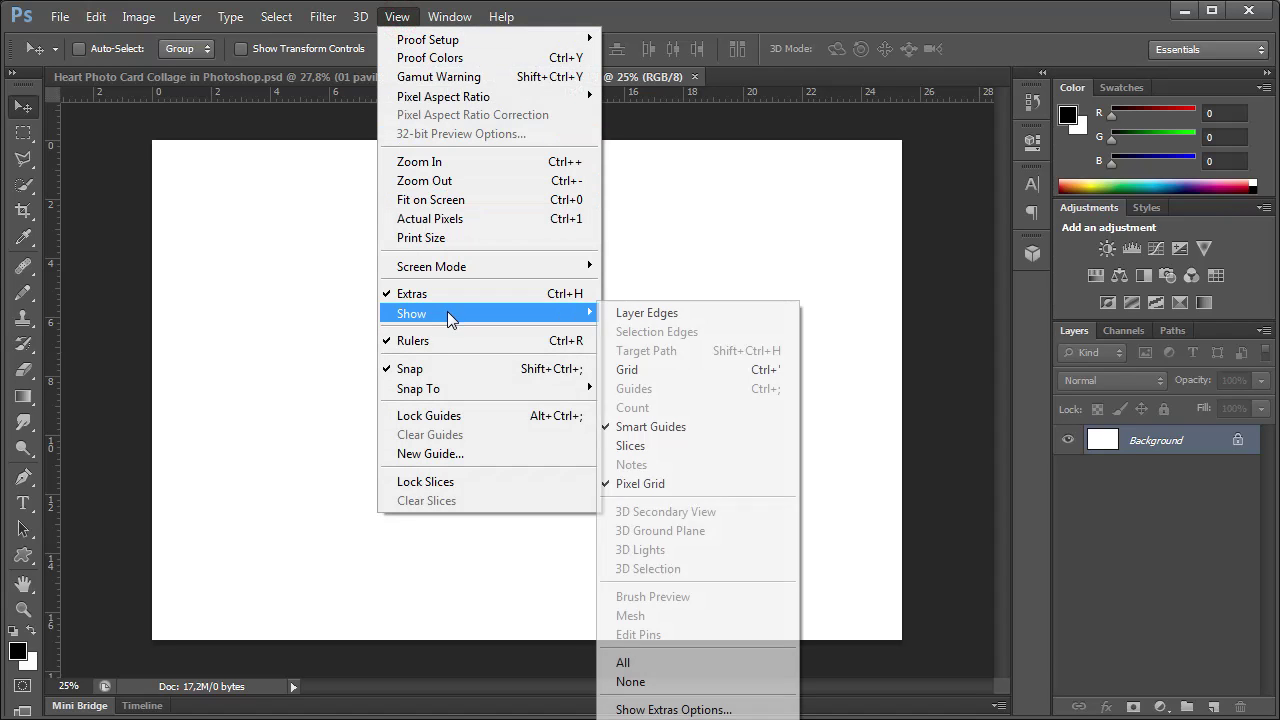
pyautogui.click(723, 369)
pyautogui.click(394, 25)
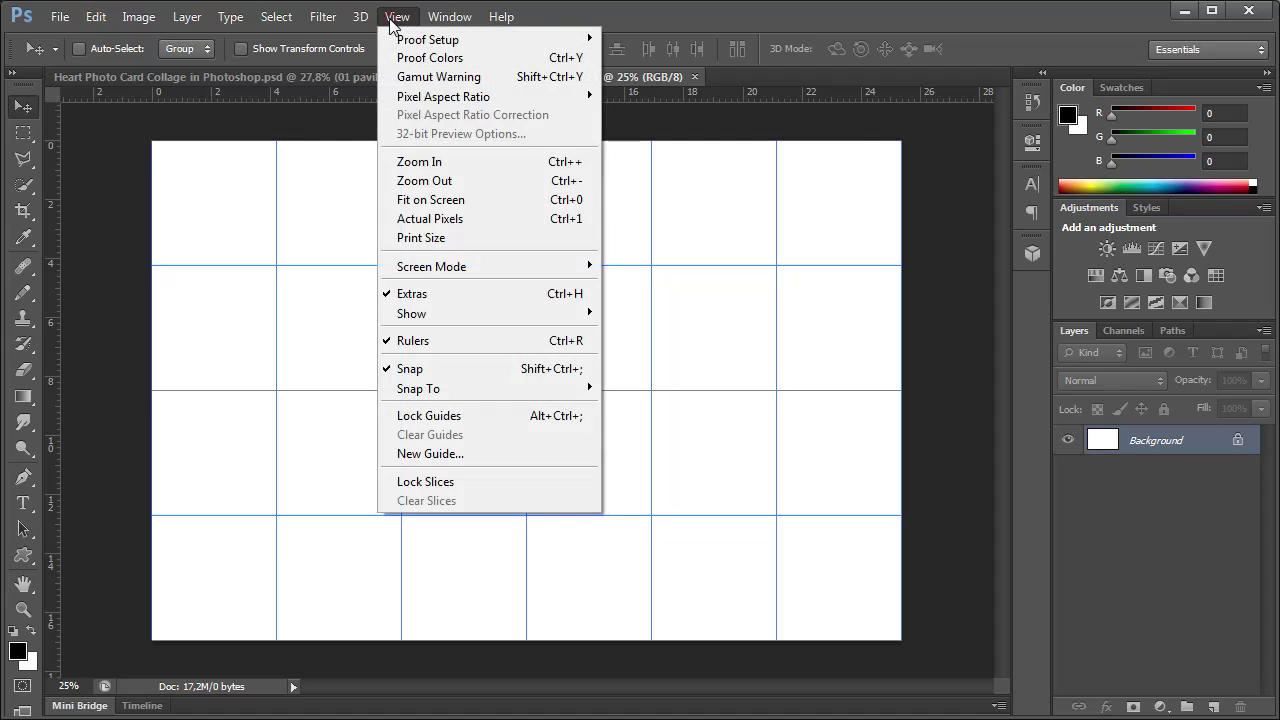
pyautogui.moveTo(486, 388)
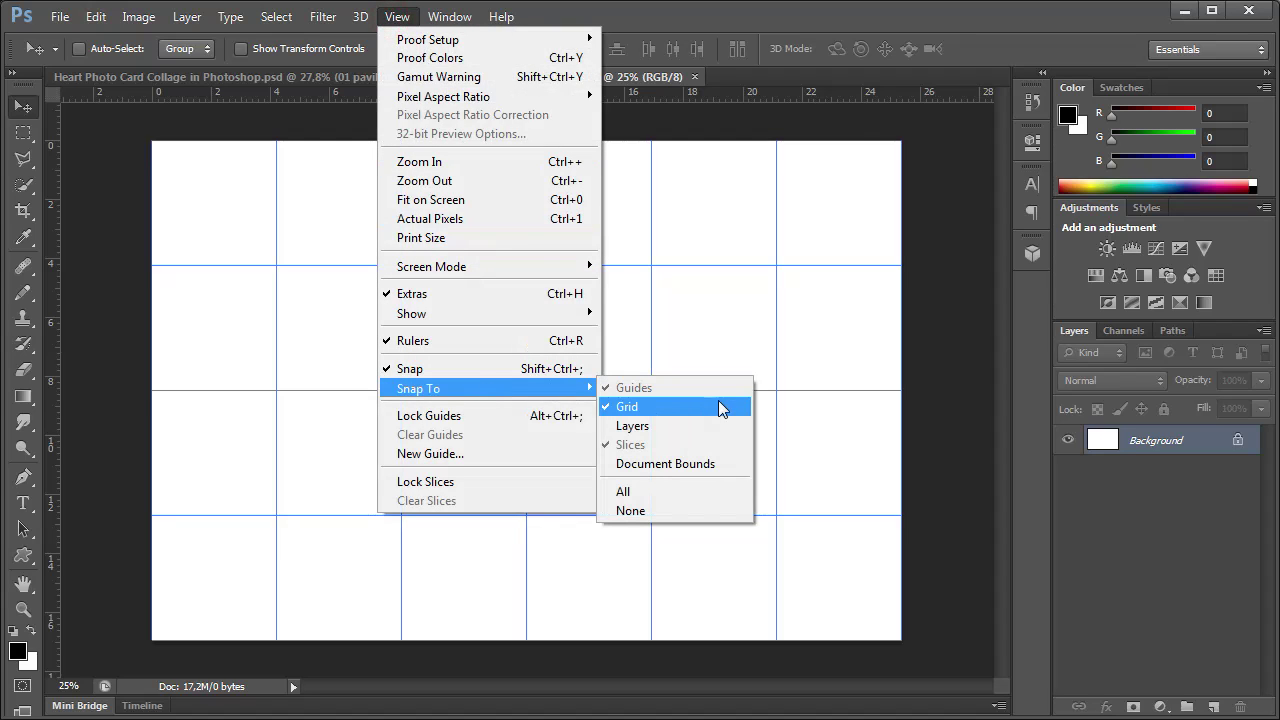
# Step: Set the grid preferences to place a gridline every 500 pixels
pyautogui.moveTo(96, 16)
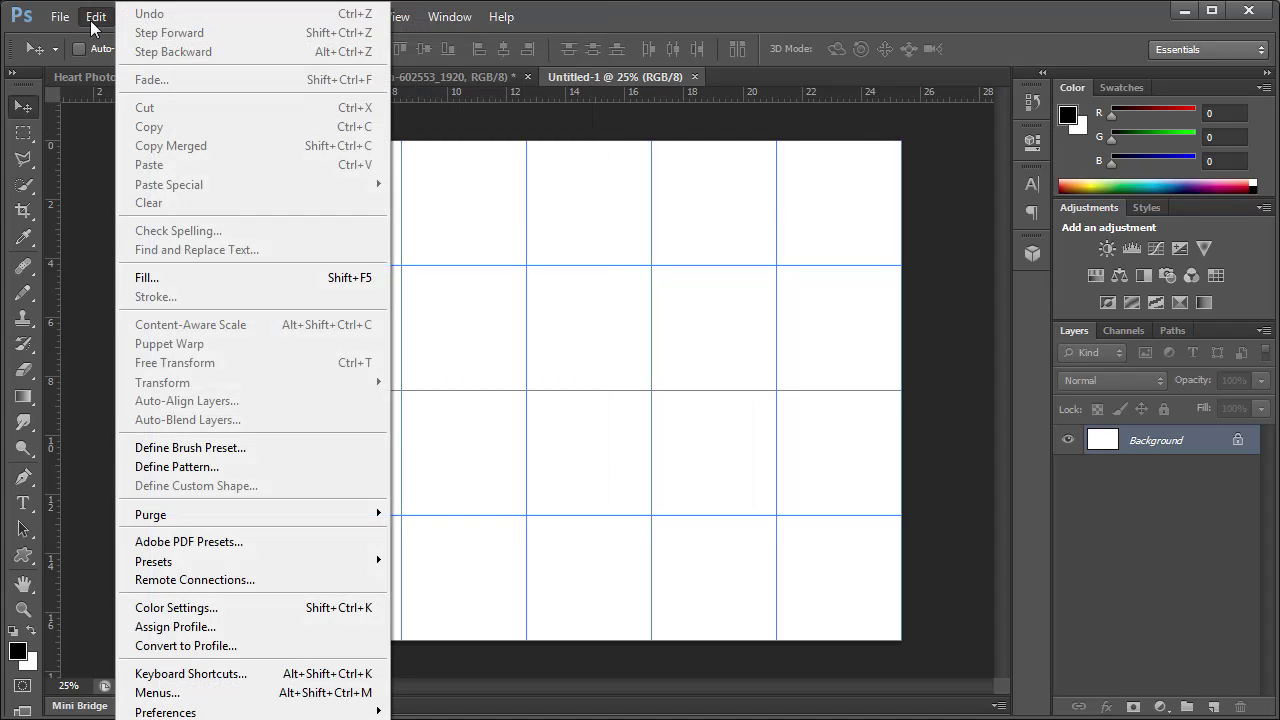
pyautogui.moveTo(200, 711)
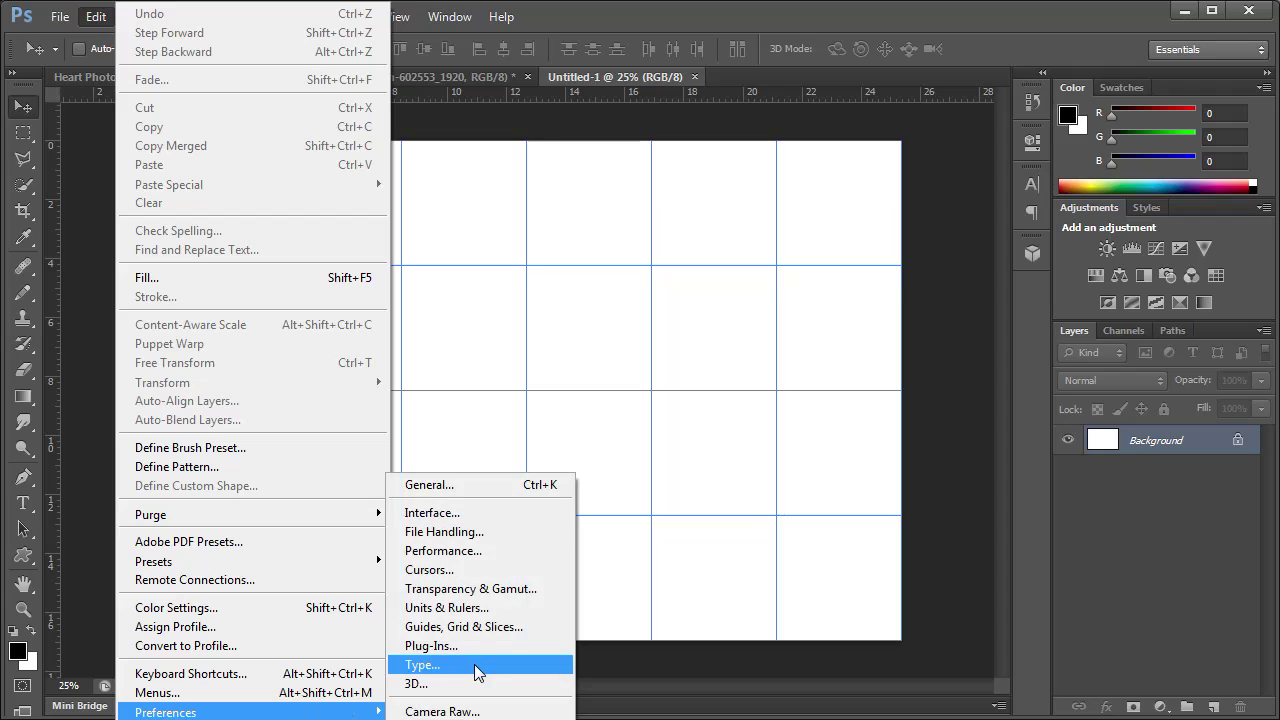
pyautogui.click(489, 632)
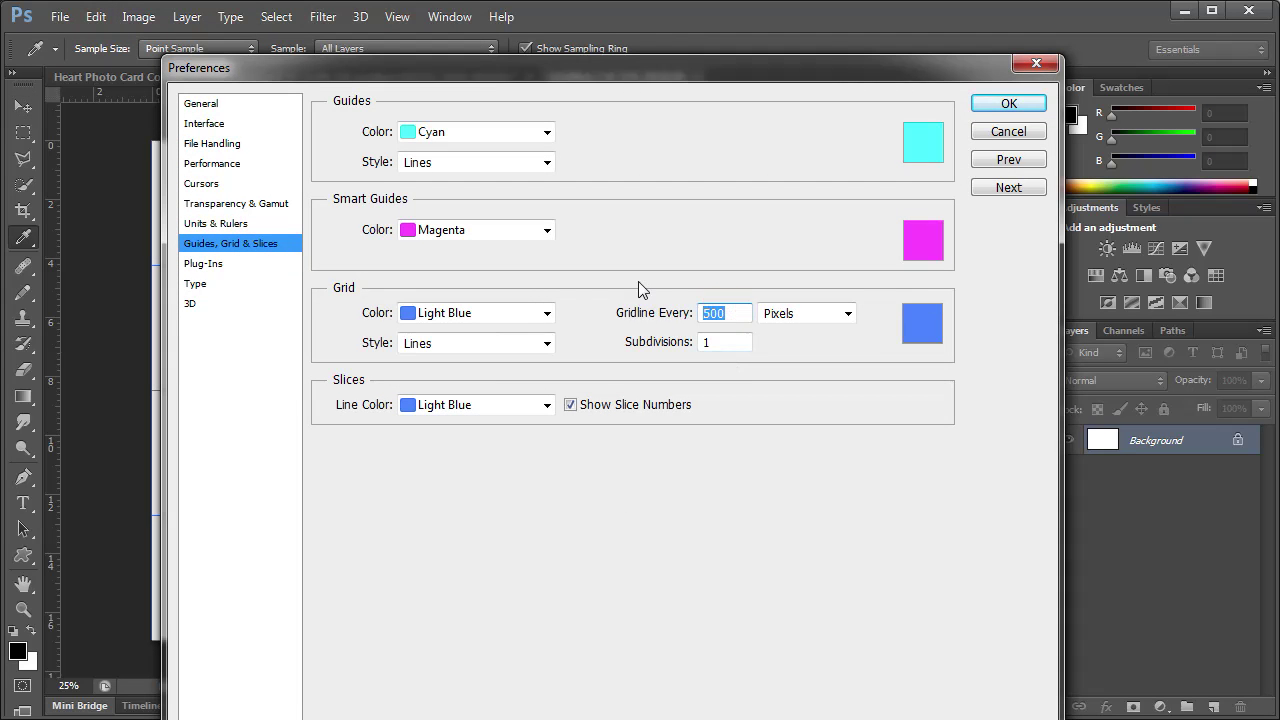
pyautogui.write('500')
pyautogui.press('Tab')
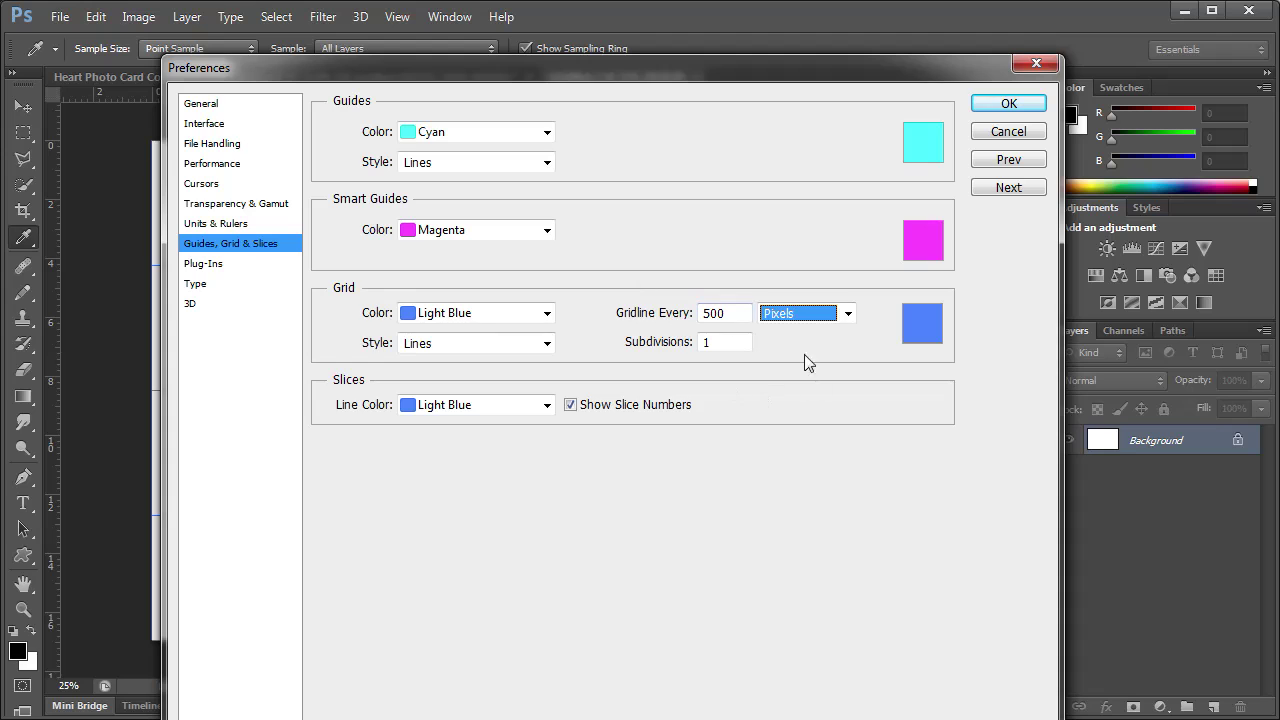
pyautogui.click(847, 314)
pyautogui.click(825, 335)
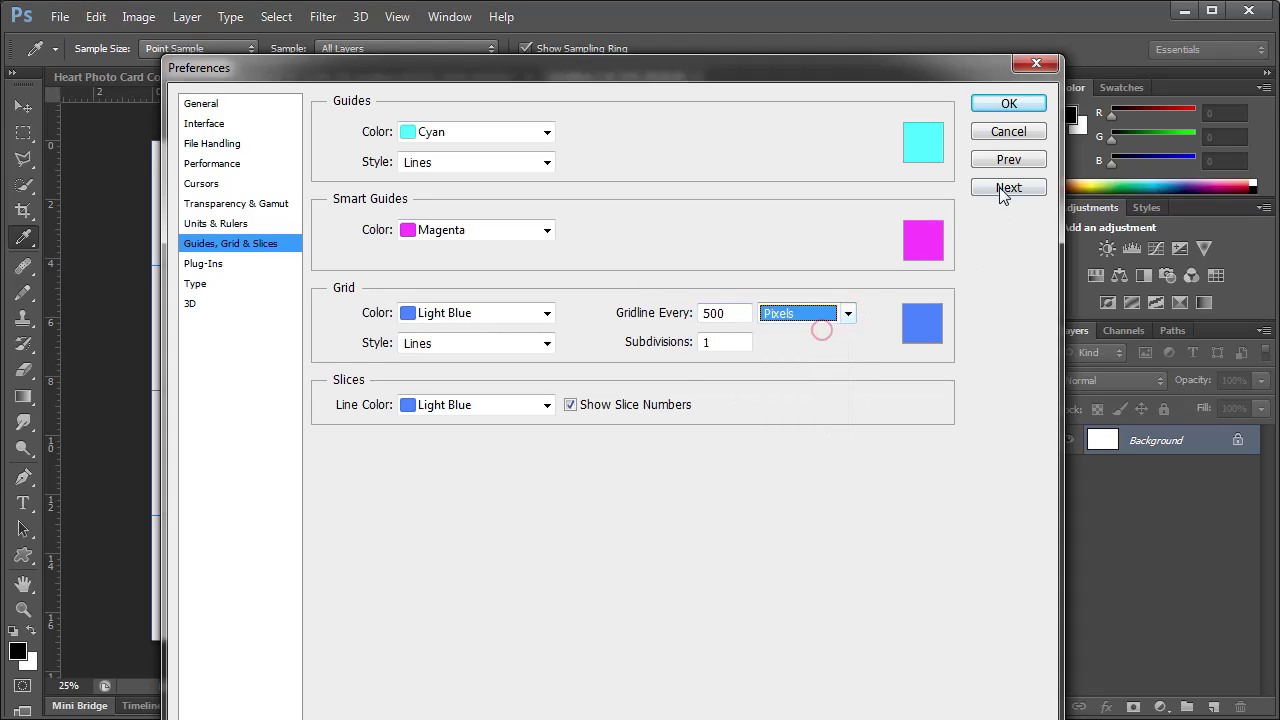
pyautogui.click(1000, 101)
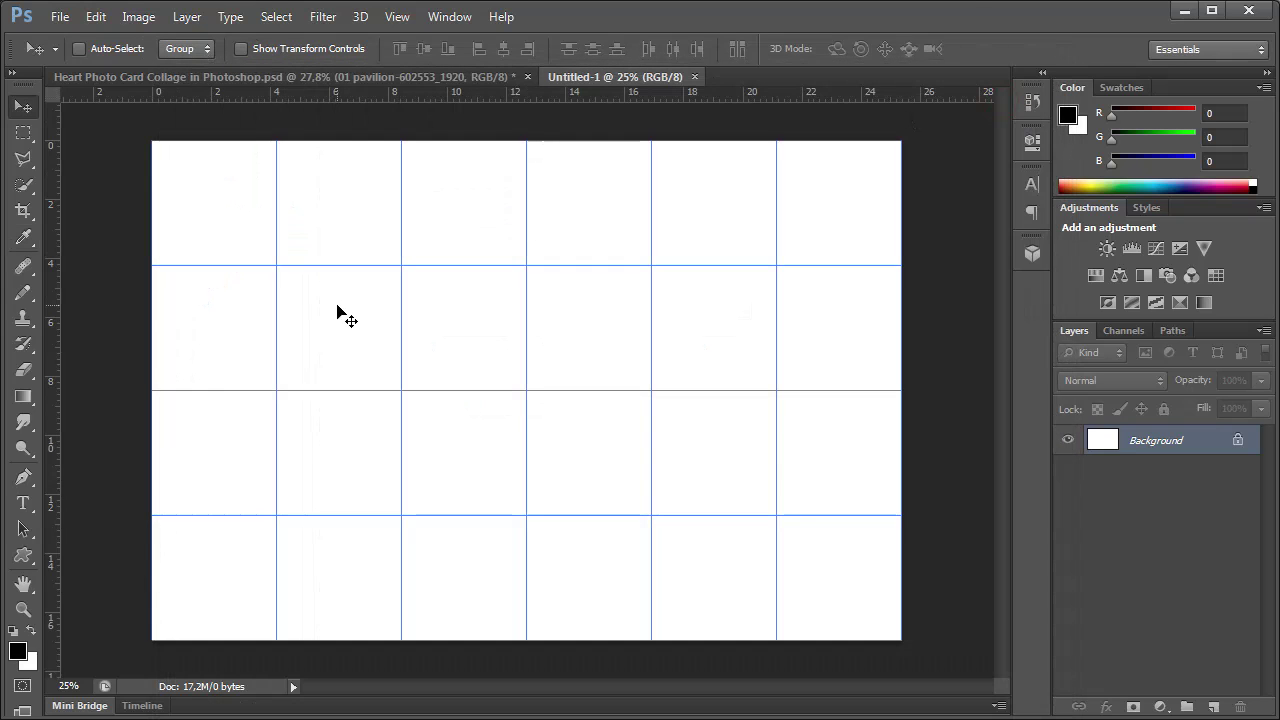
# Step: Set up the Rectangle tool in Shape mode with a 35% gray fill
pyautogui.click(24, 556)
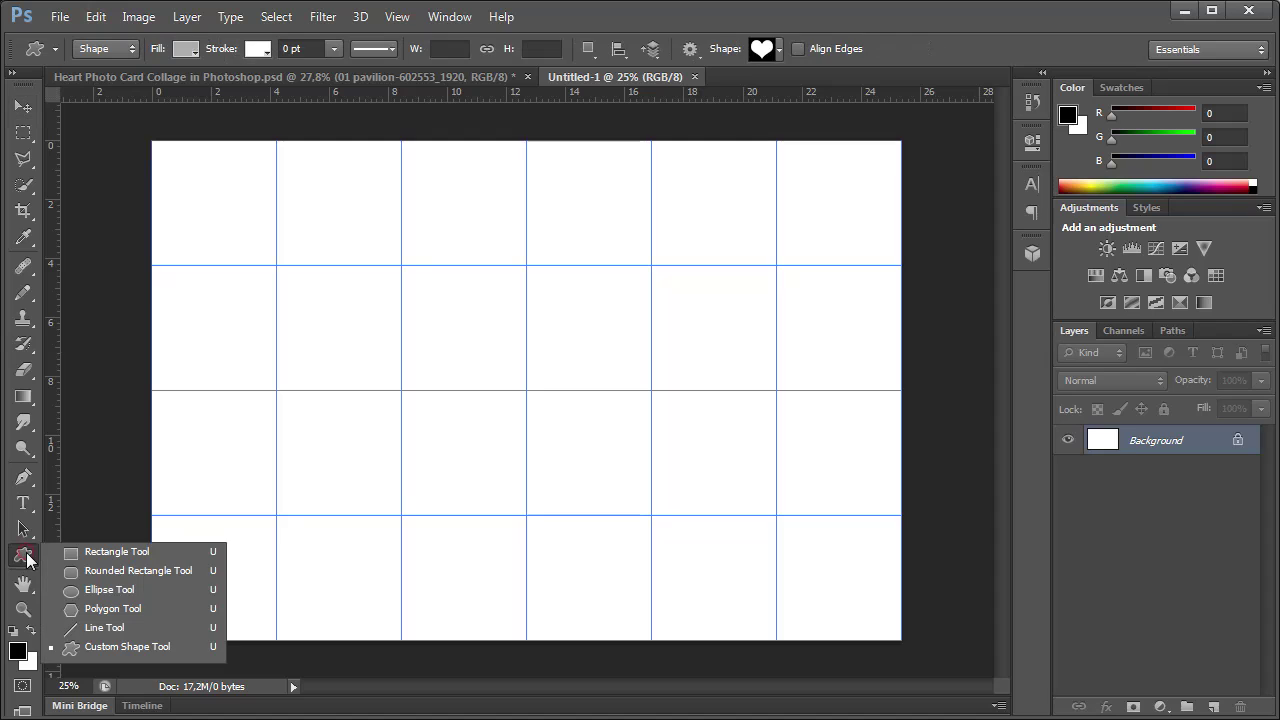
pyautogui.click(98, 551)
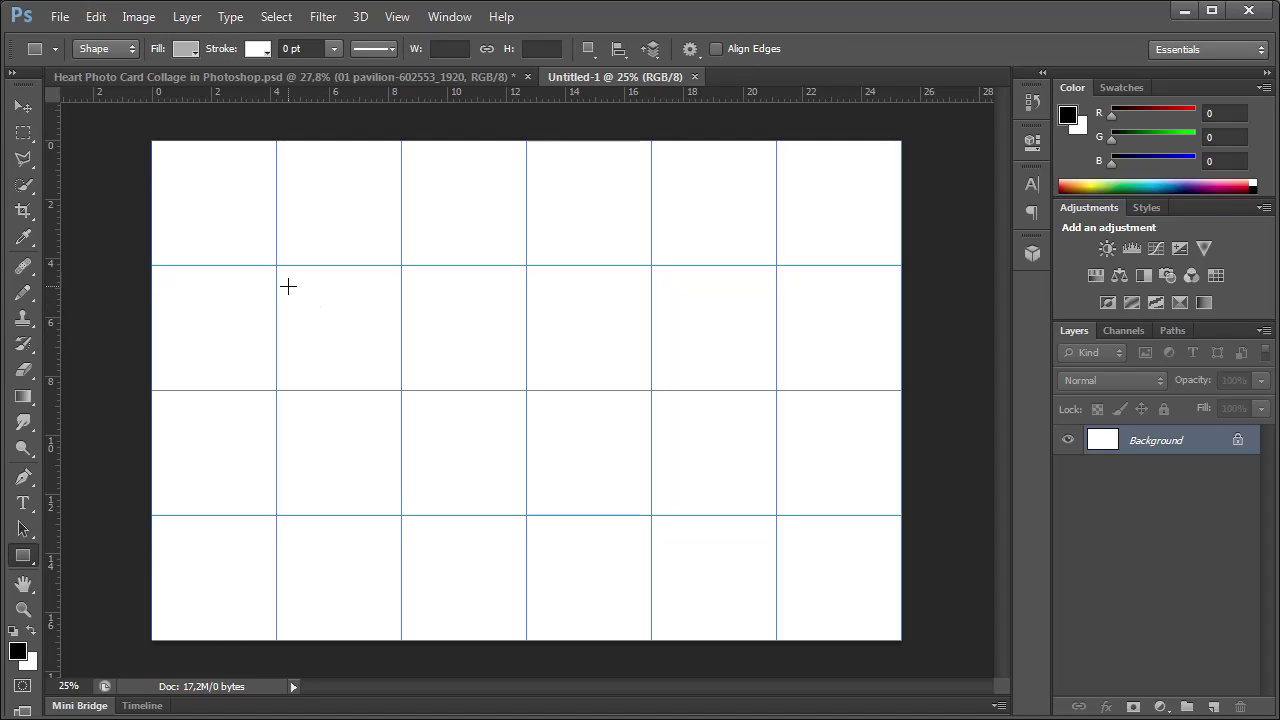
pyautogui.click(185, 49)
pyautogui.click(245, 163)
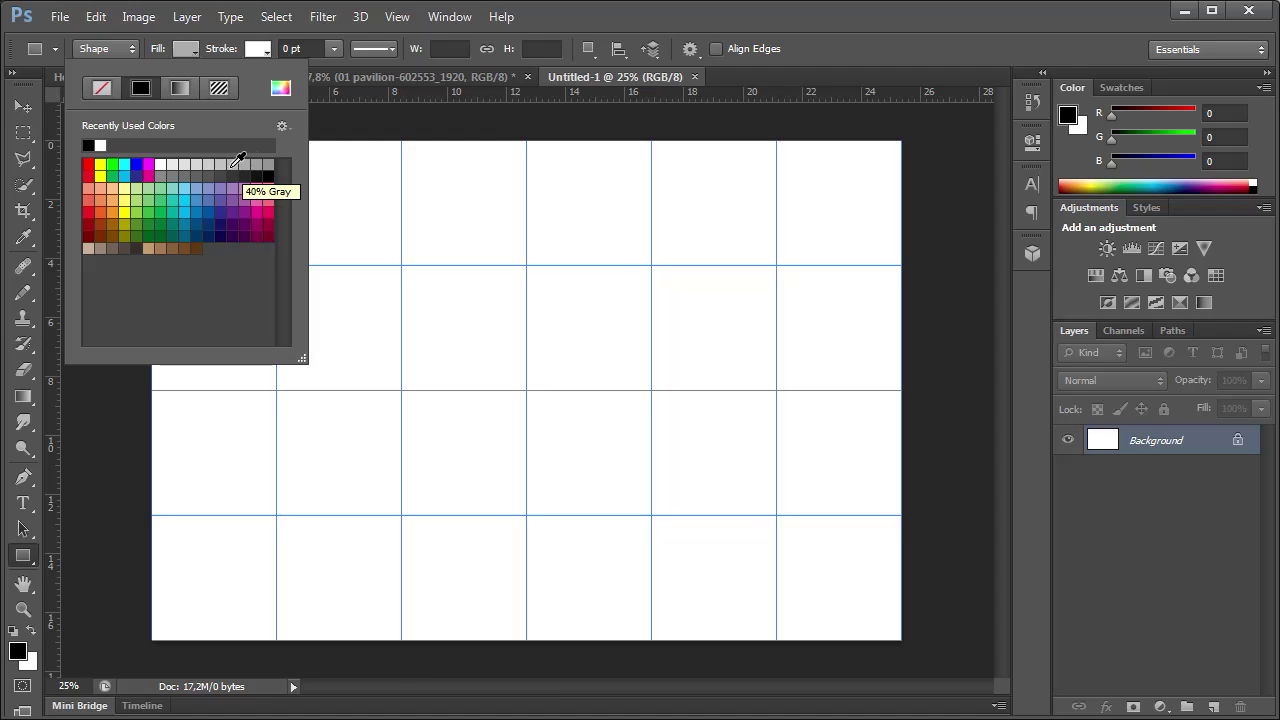
pyautogui.click(226, 165)
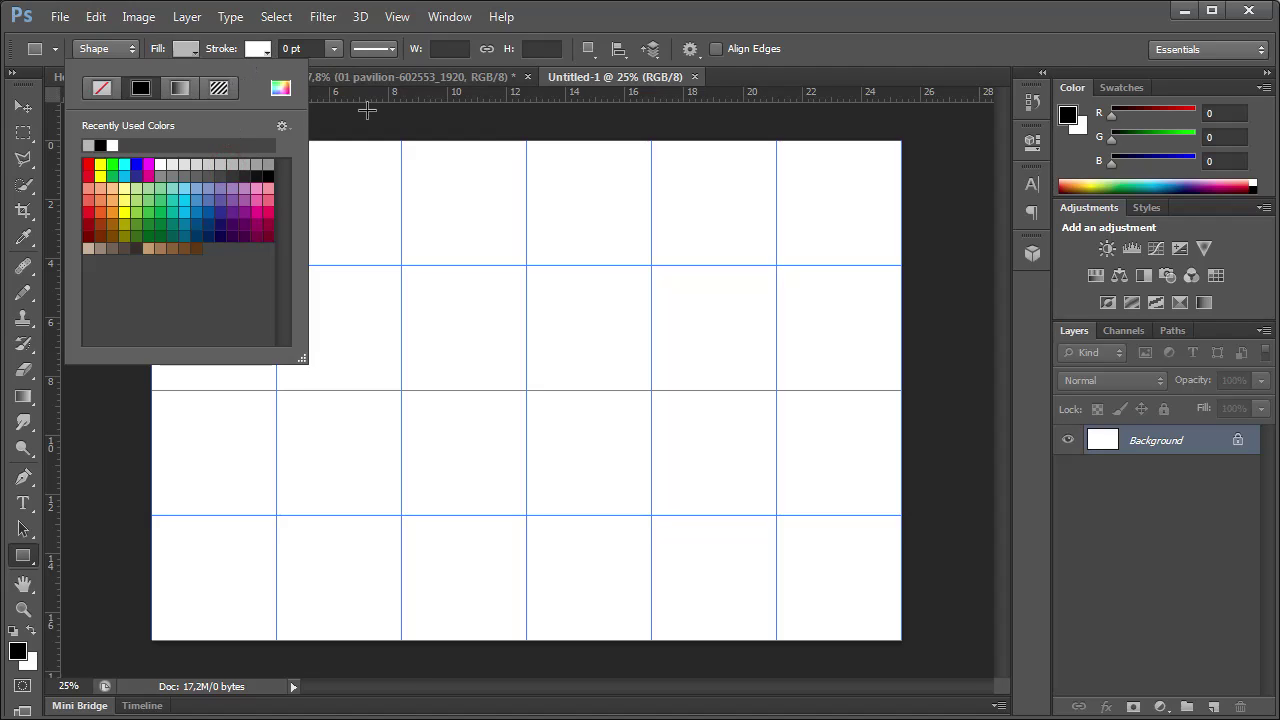
pyautogui.click(100, 48)
pyautogui.click(100, 48)
pyautogui.click(104, 70)
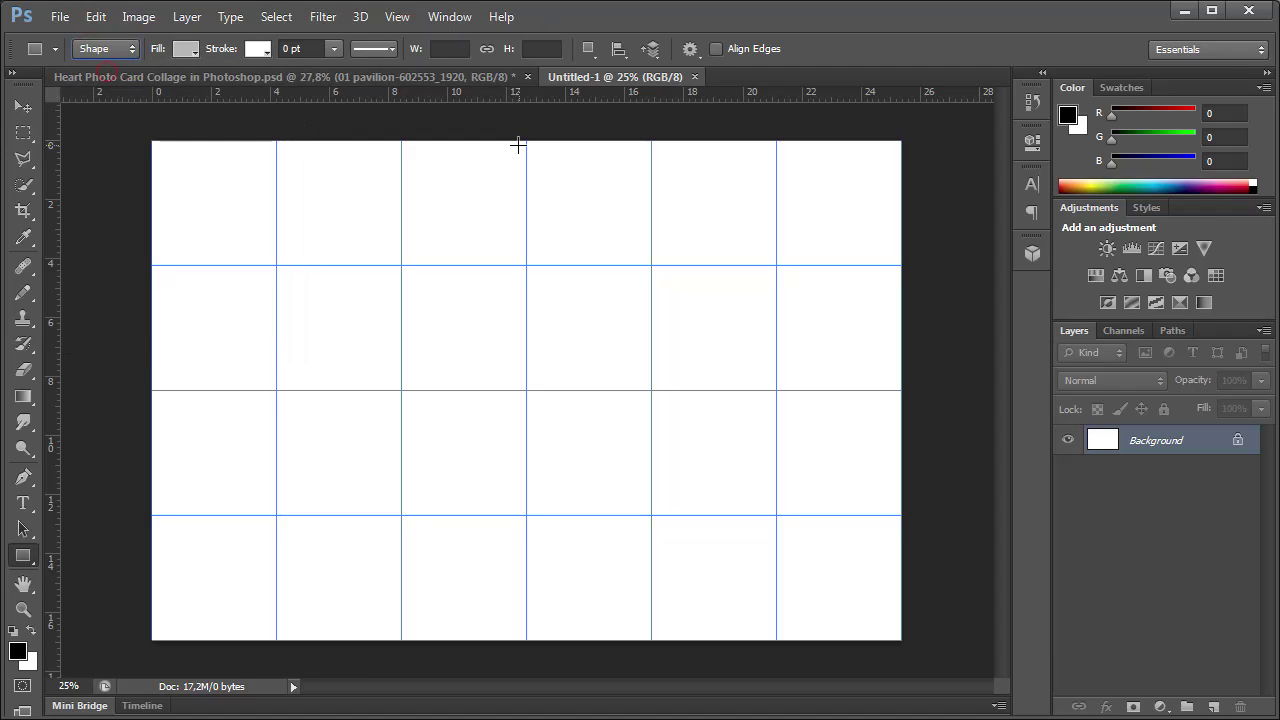
# Step: Draw a 500 × 500 px square on a new layer, filling the grid cell in row 2, column 2
pyautogui.click(596, 51)
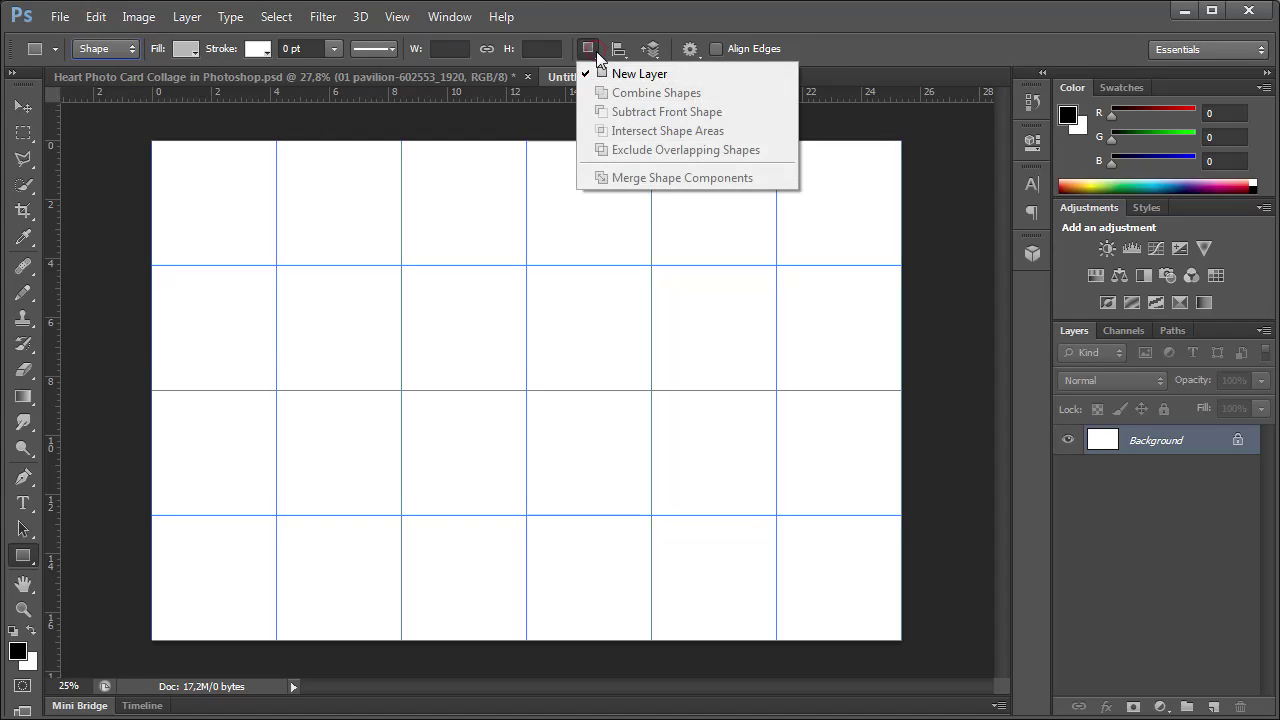
pyautogui.click(596, 51)
pyautogui.click(620, 52)
pyautogui.click(620, 51)
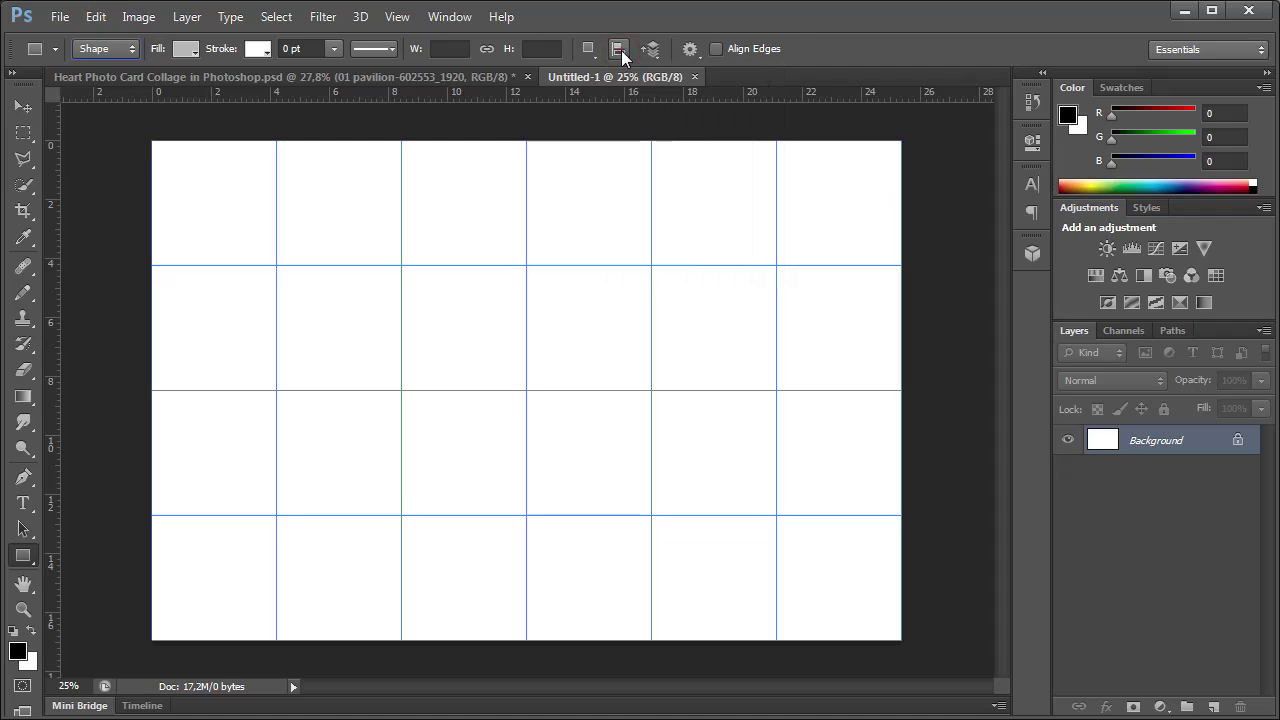
pyautogui.click(651, 50)
pyautogui.click(690, 50)
pyautogui.moveTo(282, 269)
pyautogui.mouseDown()
pyautogui.moveTo(311, 314)
pyautogui.moveTo(402, 390)
pyautogui.mouseUp()
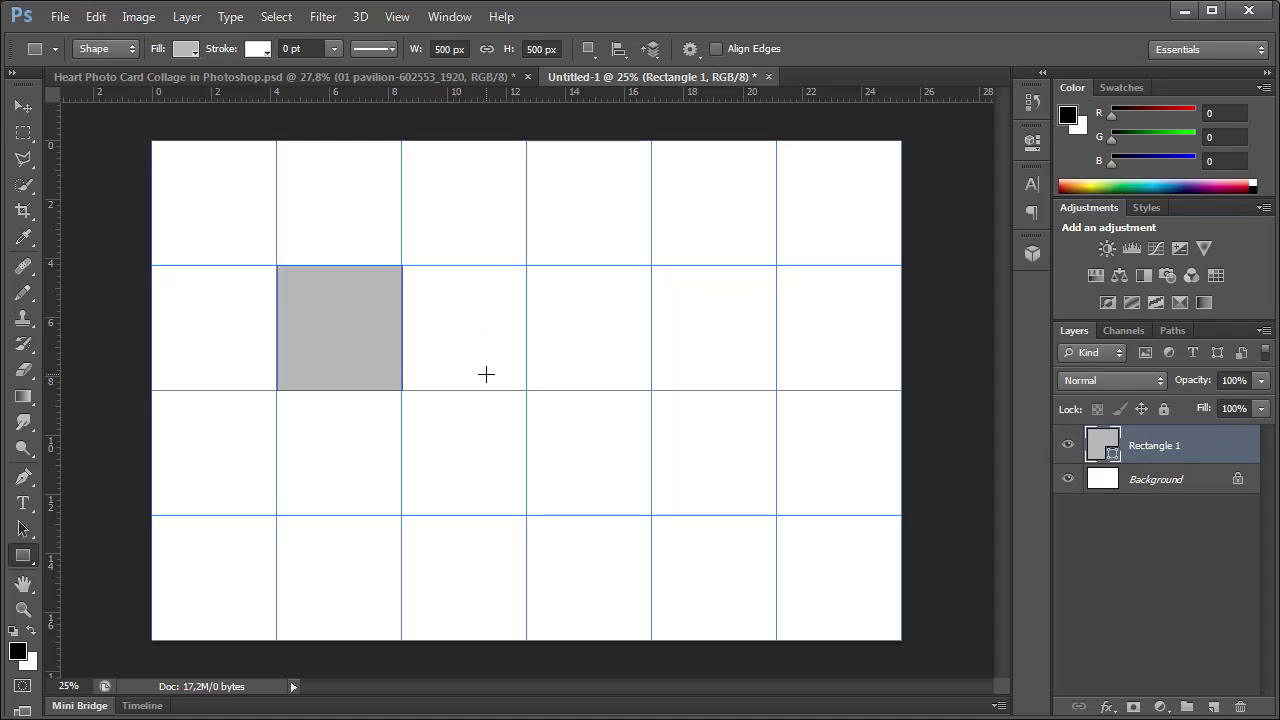
# Step: Move the square into the grid cell at row 1, column 1, and place a duplicate in the cell directly below
pyautogui.click(23, 106)
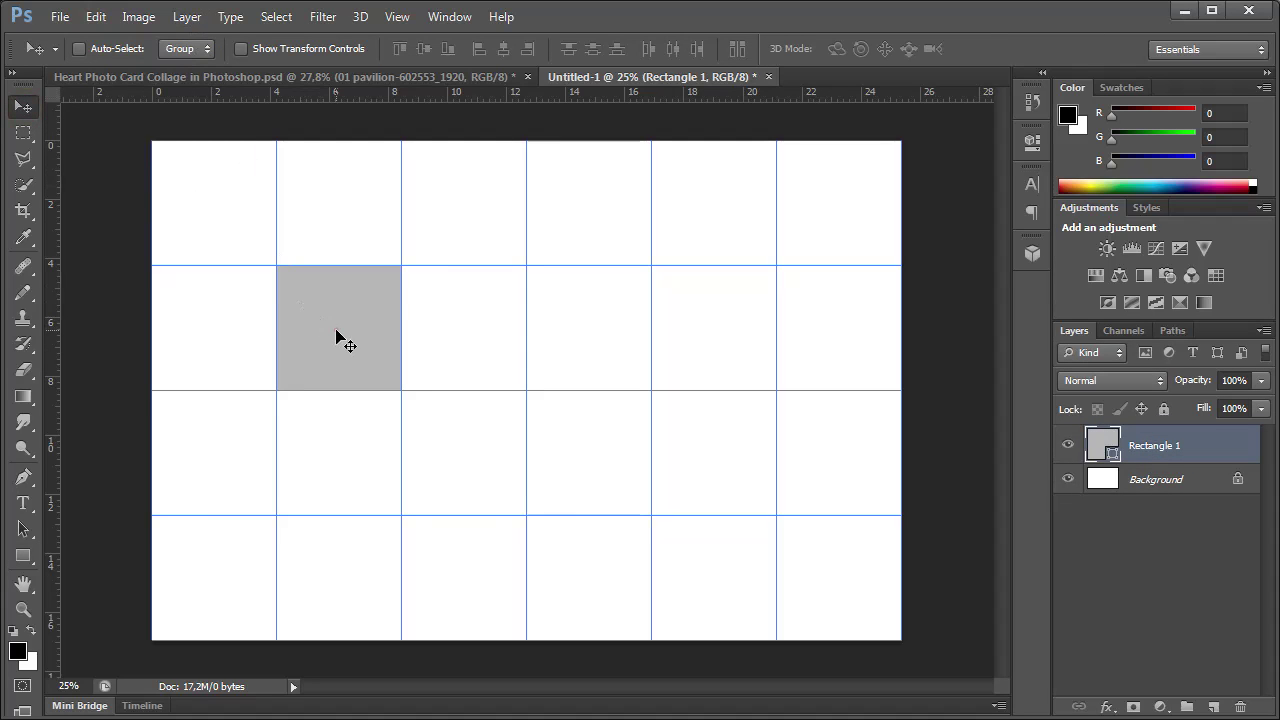
pyautogui.moveTo(340, 340); pyautogui.dragTo(216, 232)
pyautogui.click(187, 18)
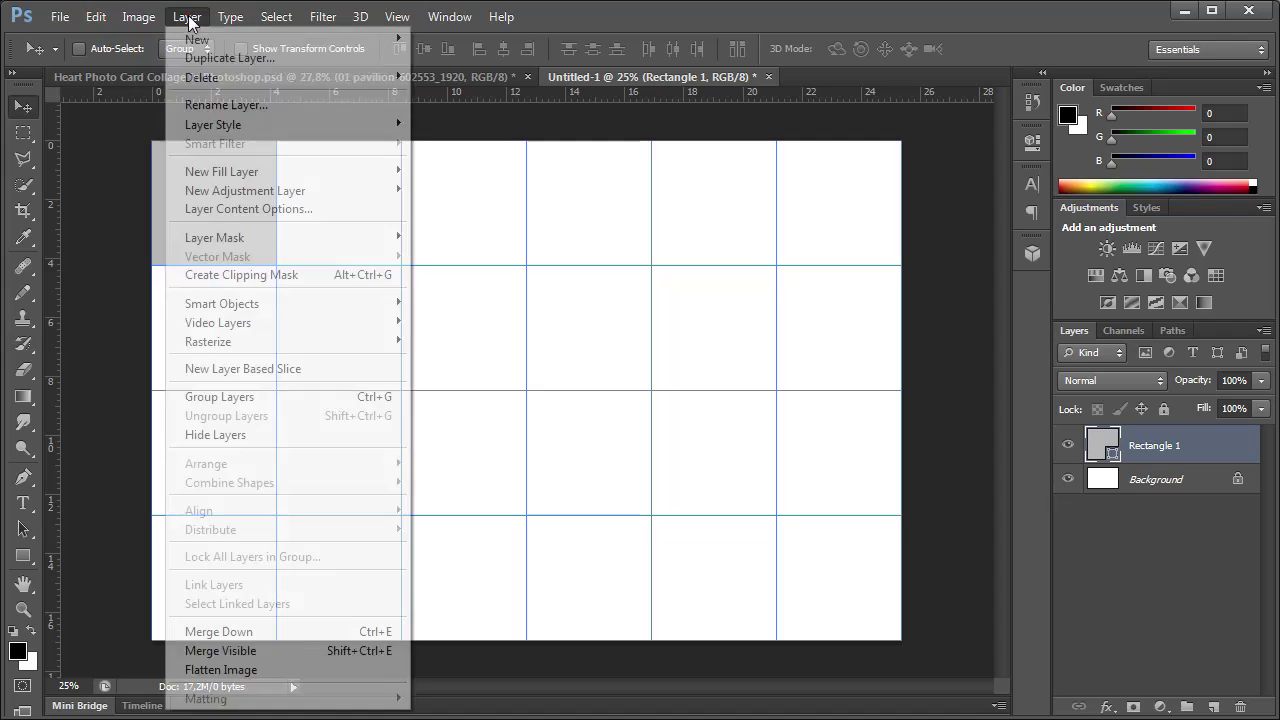
pyautogui.click(248, 58)
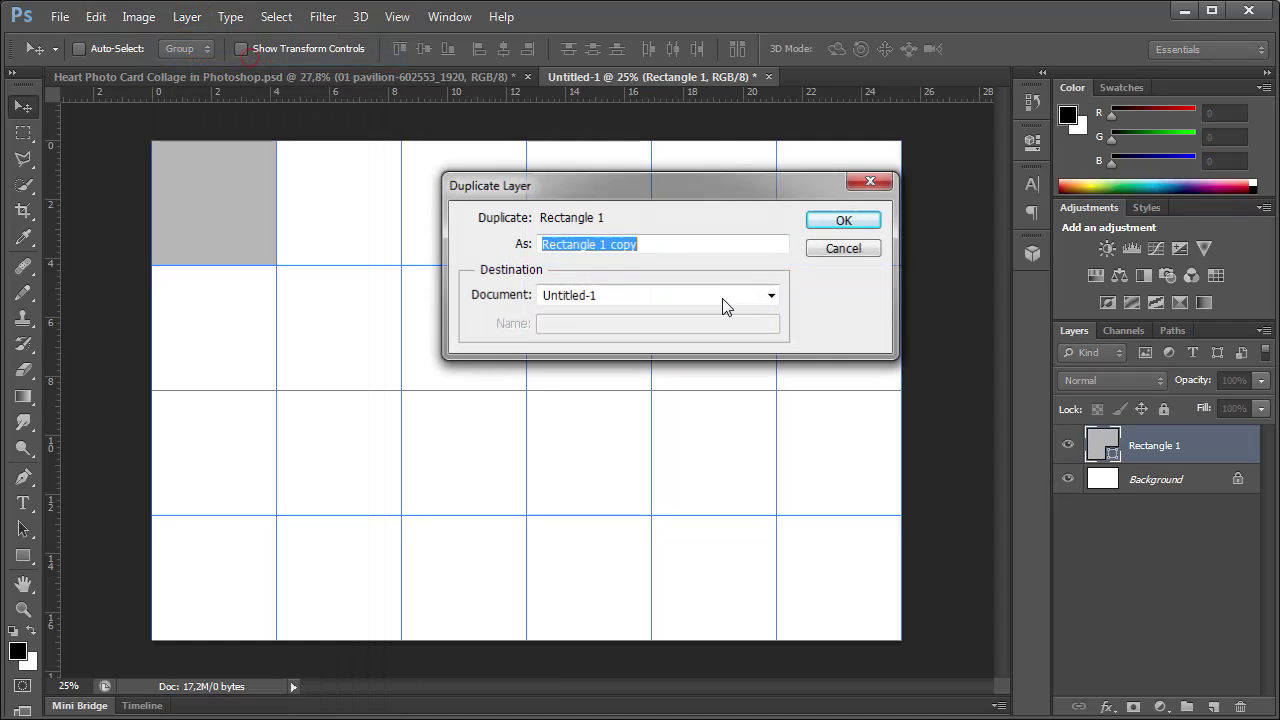
pyautogui.click(848, 222)
pyautogui.moveTo(236, 204); pyautogui.dragTo(237, 338)
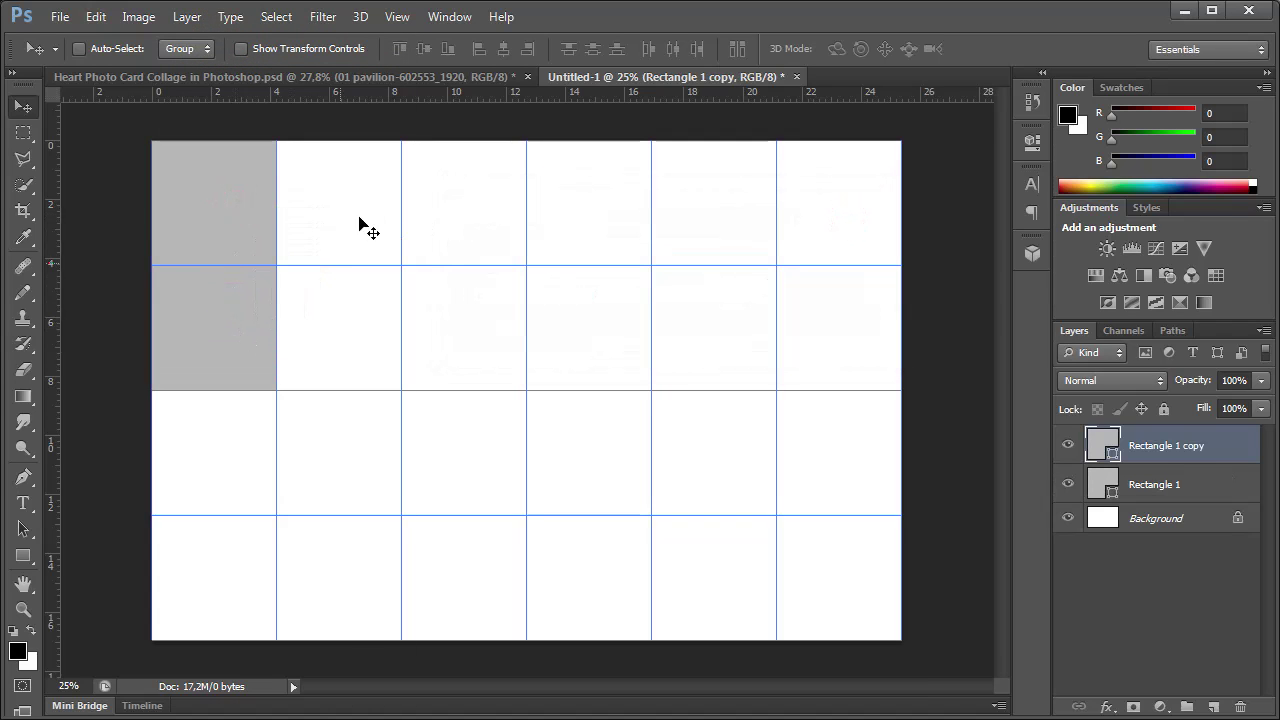
# Step: Duplicate the square three times to fill the remaining cells of the first column and the last cell of row 4
pyautogui.click(187, 17)
pyautogui.click(250, 57)
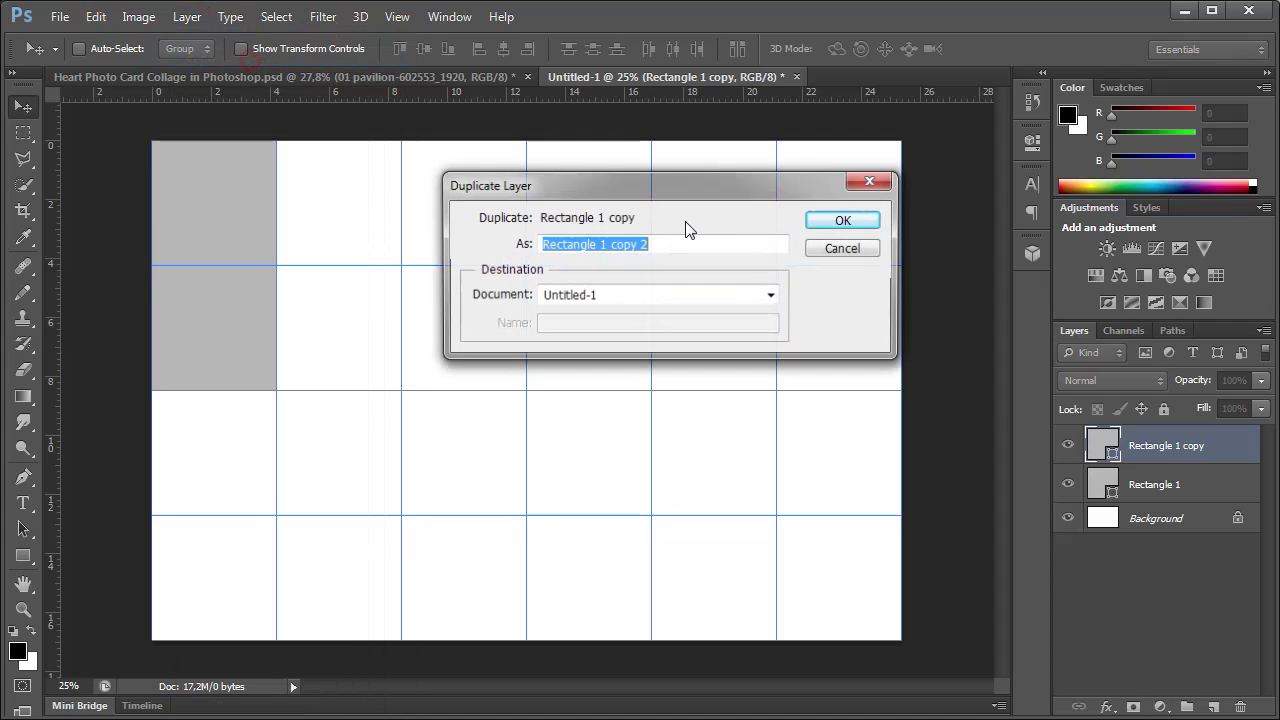
pyautogui.click(845, 221)
pyautogui.moveTo(251, 323); pyautogui.dragTo(886, 531)
pyautogui.click(187, 17)
pyautogui.click(250, 57)
pyautogui.click(845, 221)
pyautogui.click(187, 17)
pyautogui.click(246, 57)
pyautogui.click(845, 221)
# Step: Duplicate the square nine times to fill the last column, row 1 column 4, row 2 columns 4–5, row 3 columns 2–3 and row 4 column 3
pyautogui.click(187, 17)
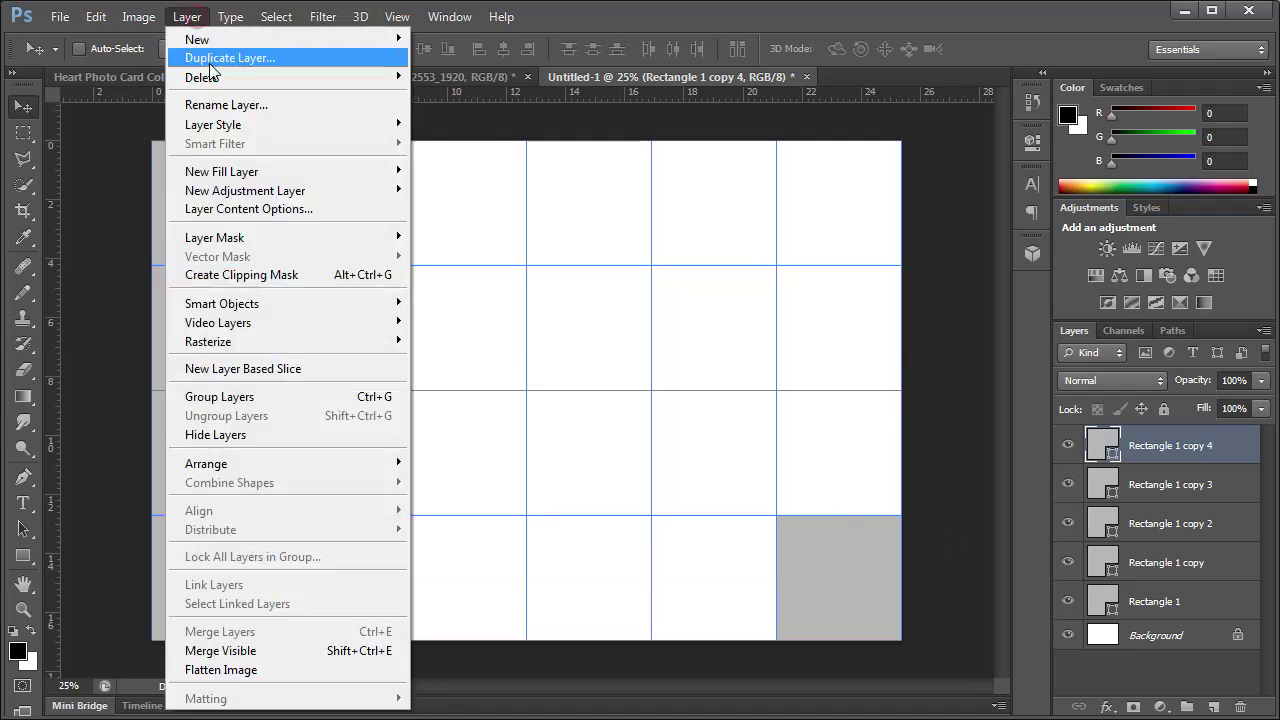
pyautogui.click(229, 58)
pyautogui.click(845, 221)
pyautogui.moveTo(866, 574); pyautogui.dragTo(603, 323)
pyautogui.click(187, 17)
pyautogui.click(229, 58)
pyautogui.click(845, 221)
pyautogui.click(190, 17)
pyautogui.click(229, 58)
pyautogui.click(845, 221)
pyautogui.click(460, 77)
pyautogui.click(717, 79)
pyautogui.click(182, 17)
pyautogui.click(239, 61)
pyautogui.click(845, 221)
pyautogui.moveTo(603, 323); pyautogui.dragTo(468, 441)
pyautogui.moveTo(481, 446); pyautogui.dragTo(488, 578)
# Step: Switch to the Custom Shape tool with the solid heart card shape
pyautogui.click(23, 555)
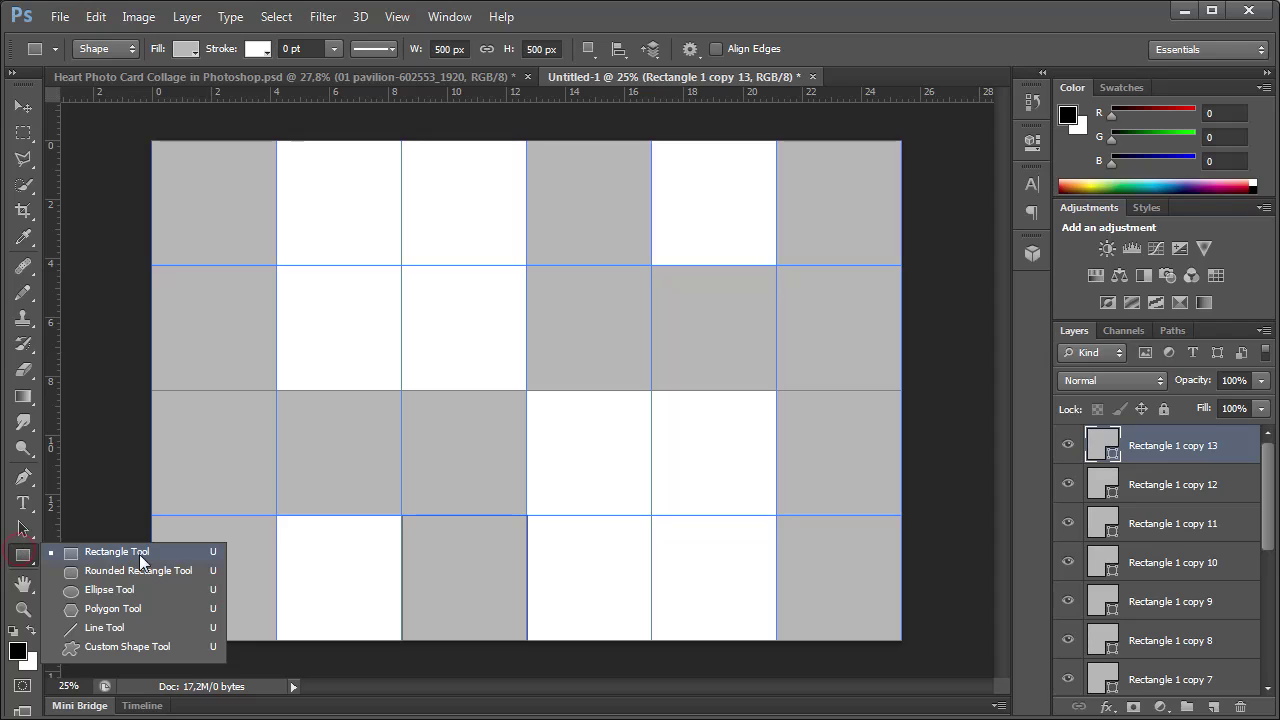
pyautogui.click(127, 647)
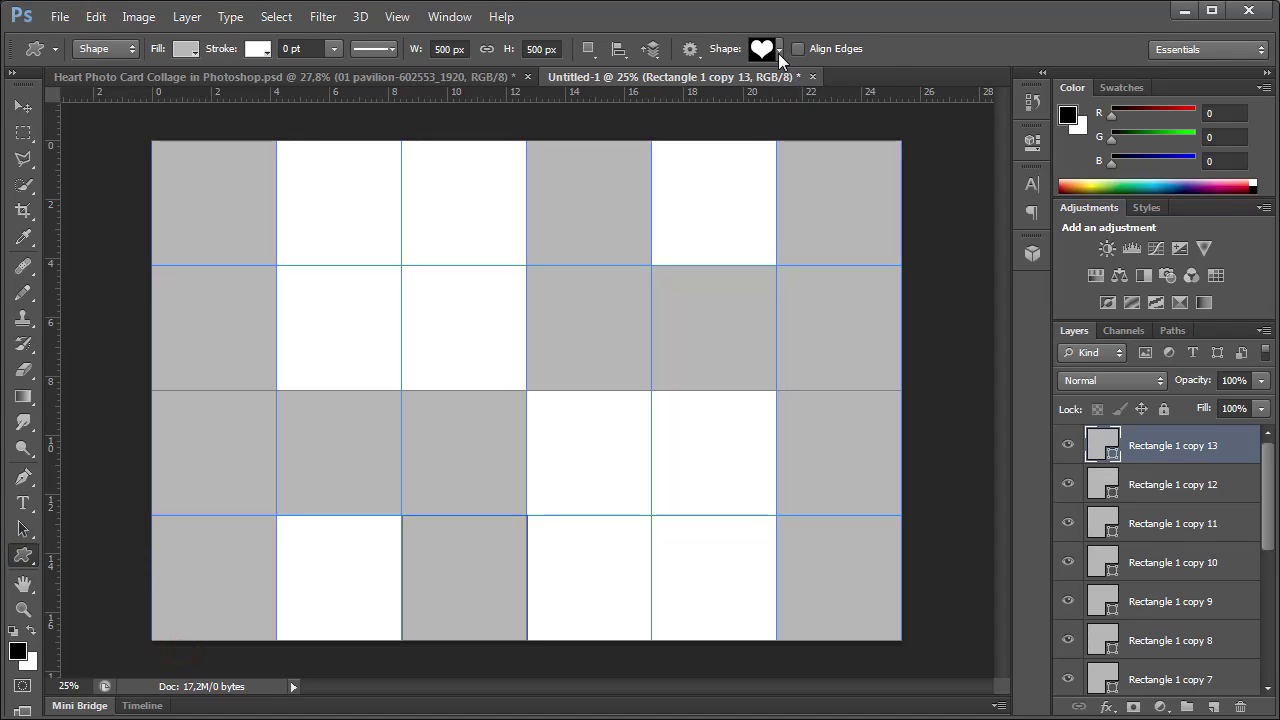
pyautogui.click(778, 53)
pyautogui.moveTo(850, 102); pyautogui.dragTo(841, 158)
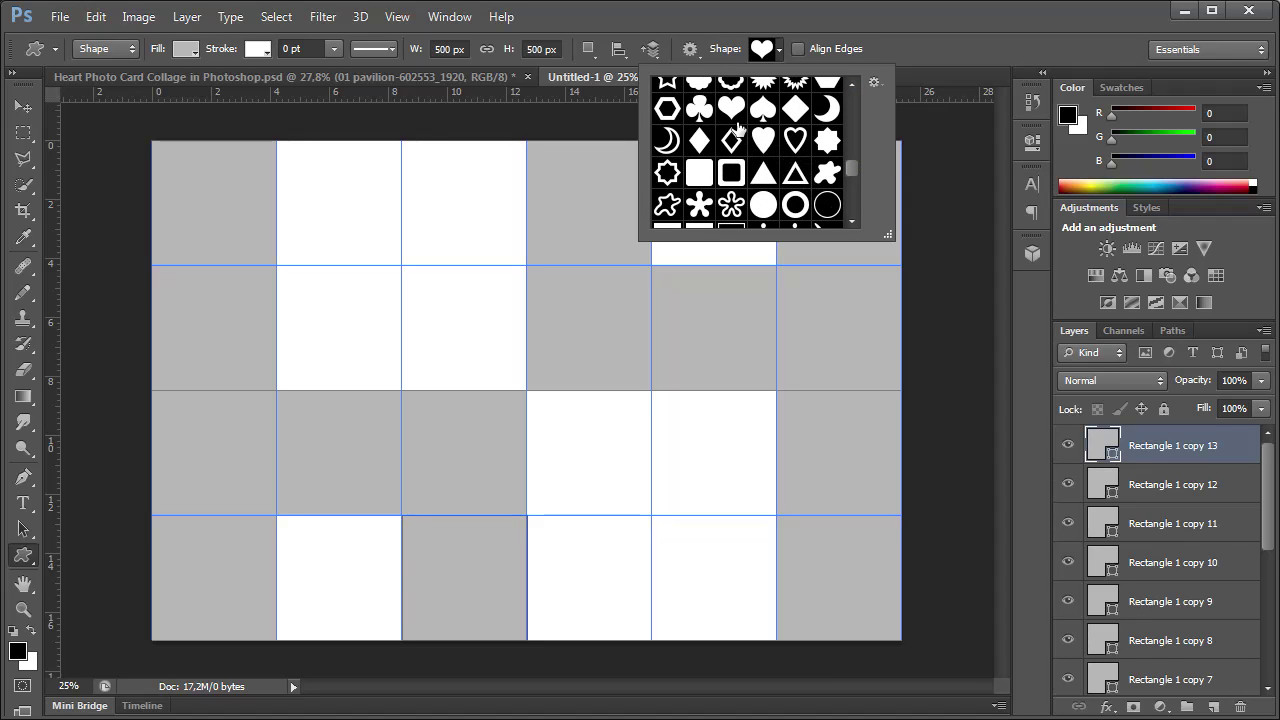
pyautogui.click(919, 52)
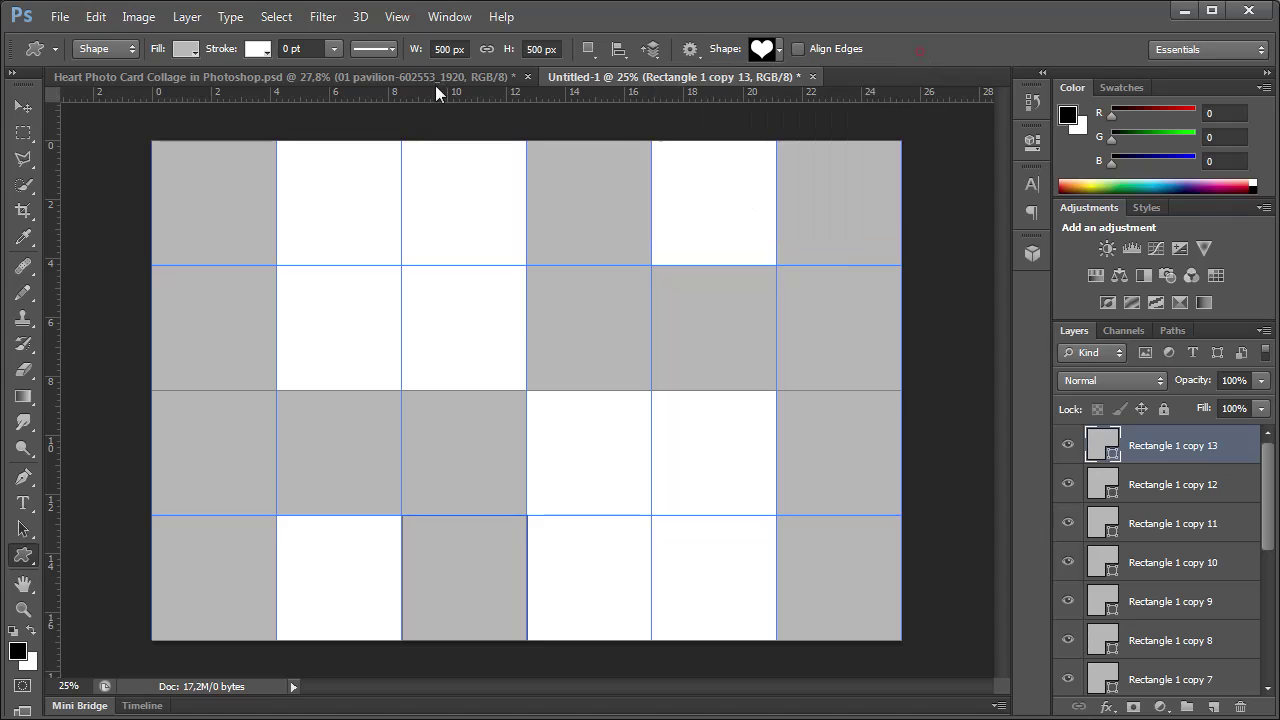
# Step: Set the custom shape to Shape mode with a 35% gray fill, Defined Proportions and From Center
pyautogui.click(114, 52)
pyautogui.click(118, 71)
pyautogui.click(185, 49)
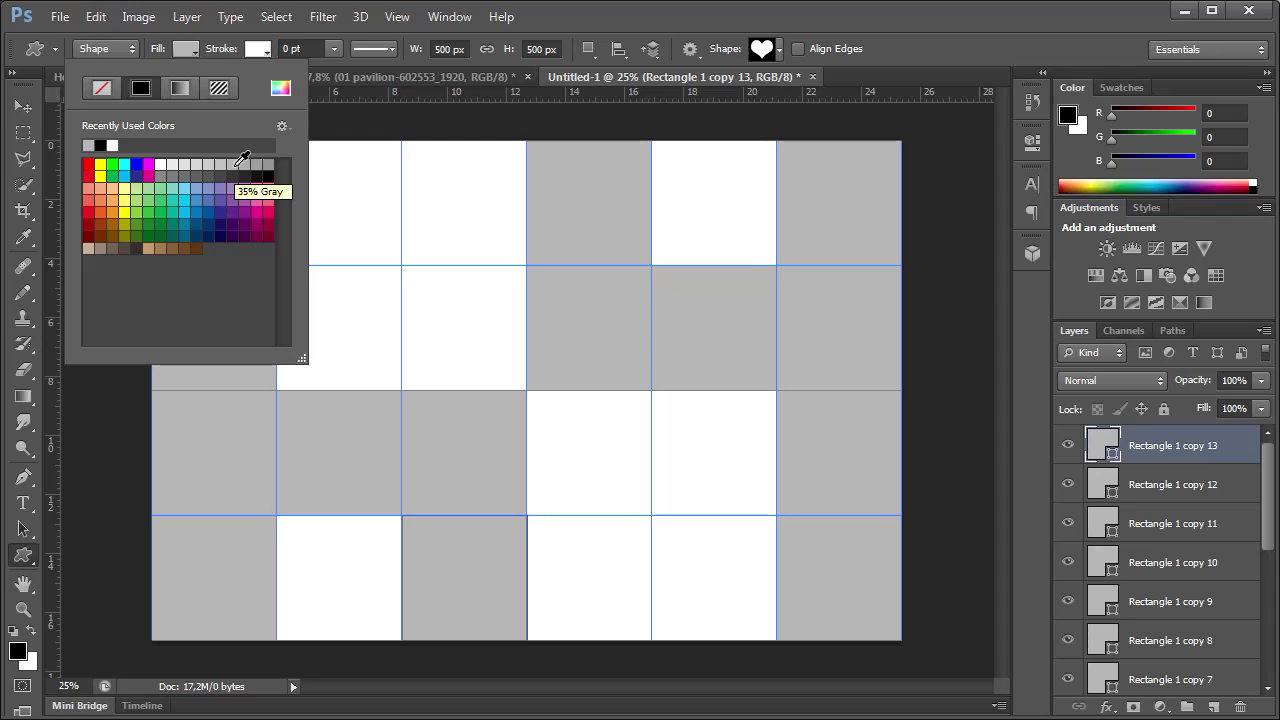
pyautogui.click(927, 52)
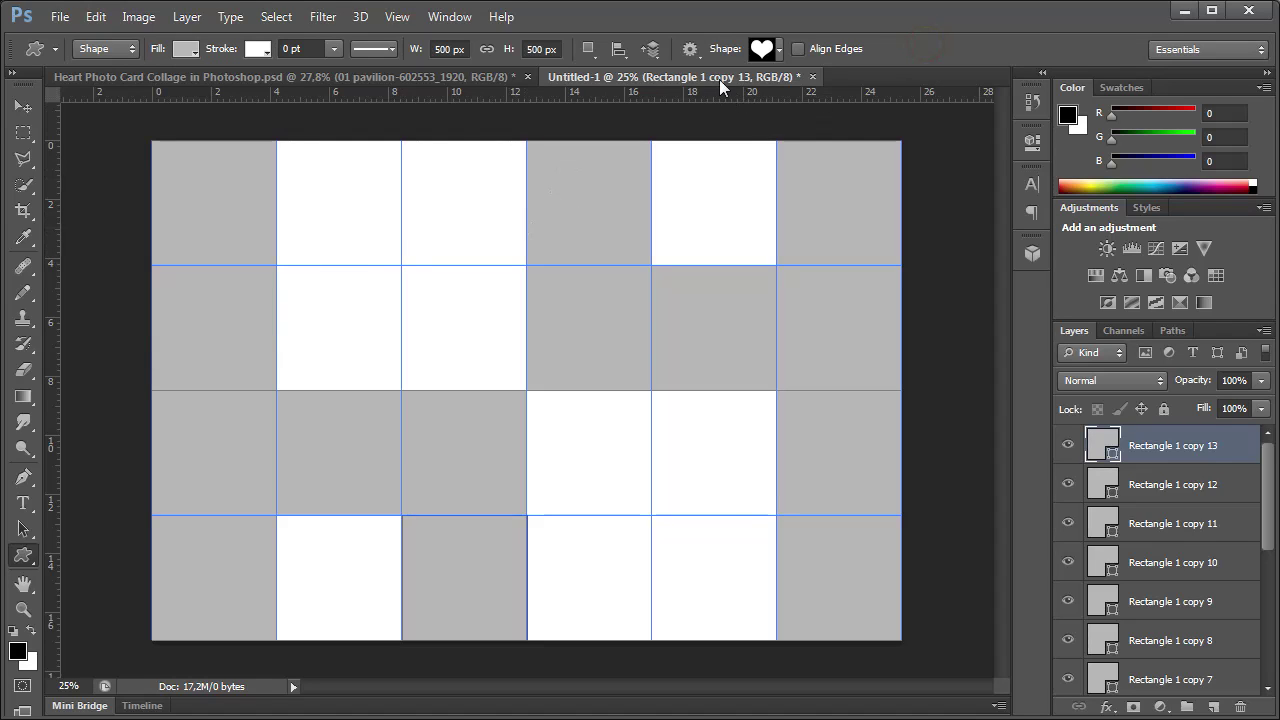
pyautogui.click(690, 50)
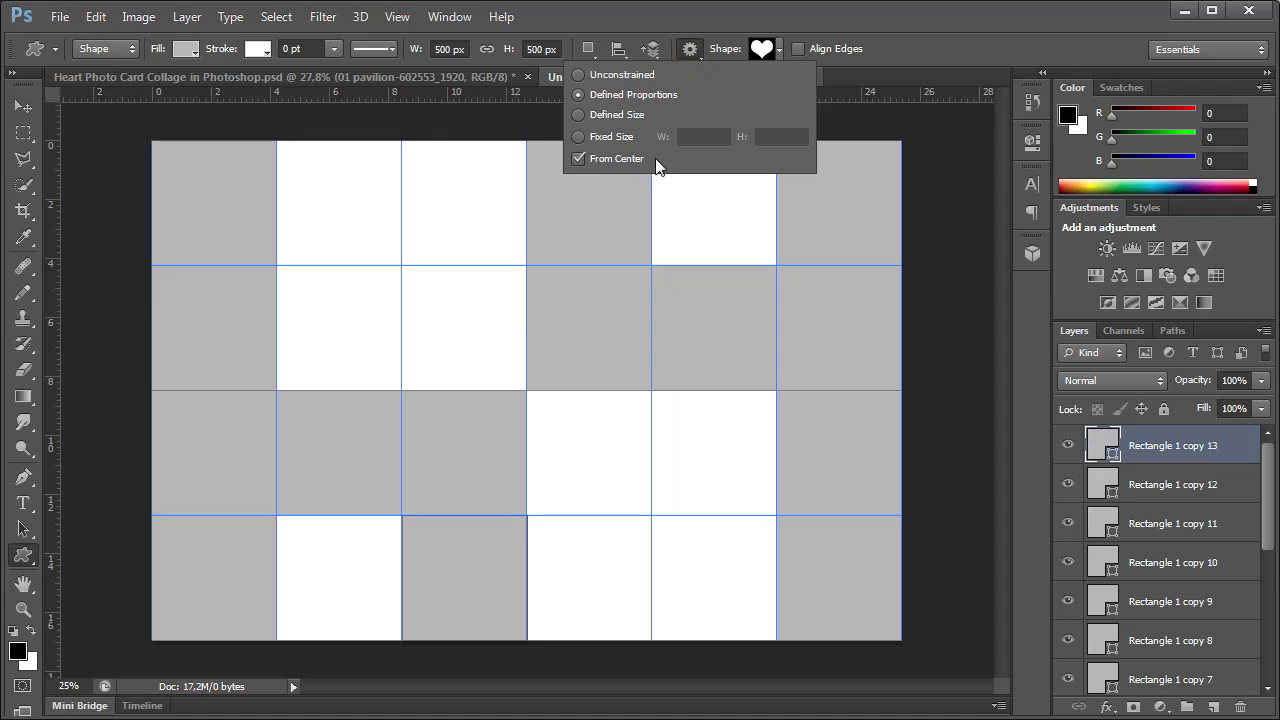
pyautogui.click(692, 160)
pyautogui.click(907, 51)
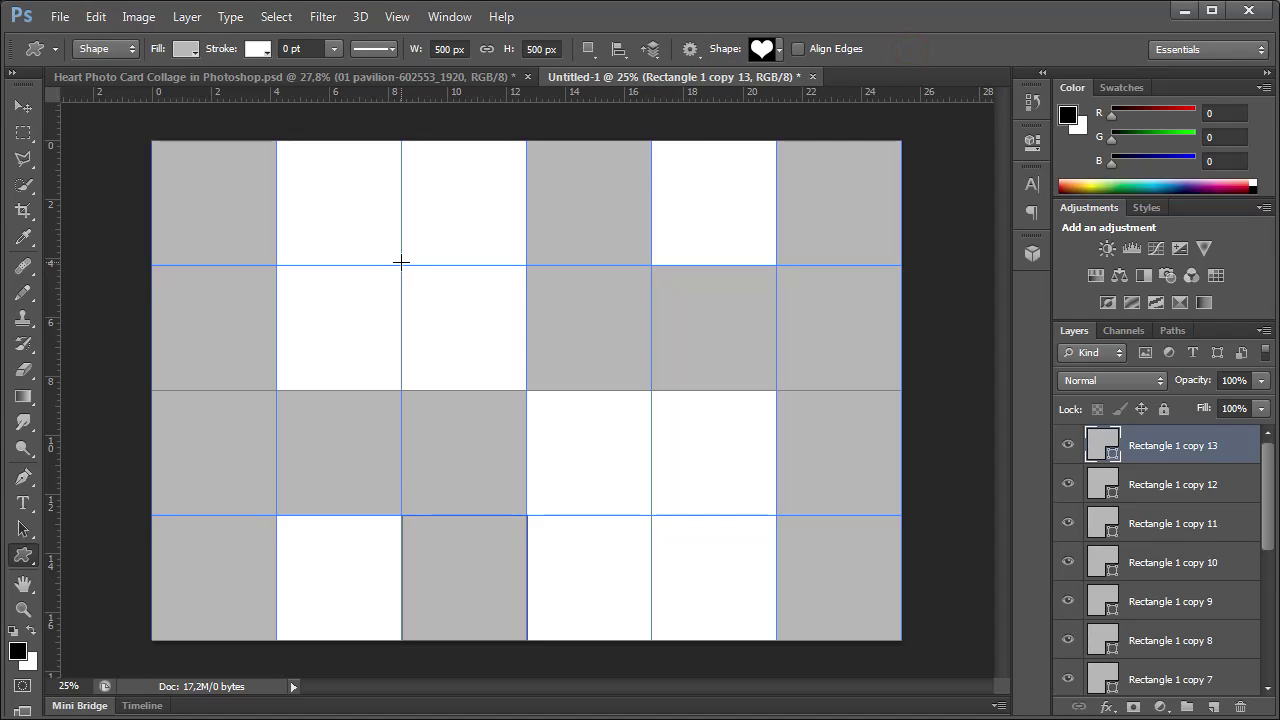
# Step: Draw two hearts about 1000 × 871 px, centered in the empty two-by-two blocks at rows 1–2, columns 2–3 and rows 3–4, columns 4–5
pyautogui.moveTo(400, 264); pyautogui.dragTo(526, 411)
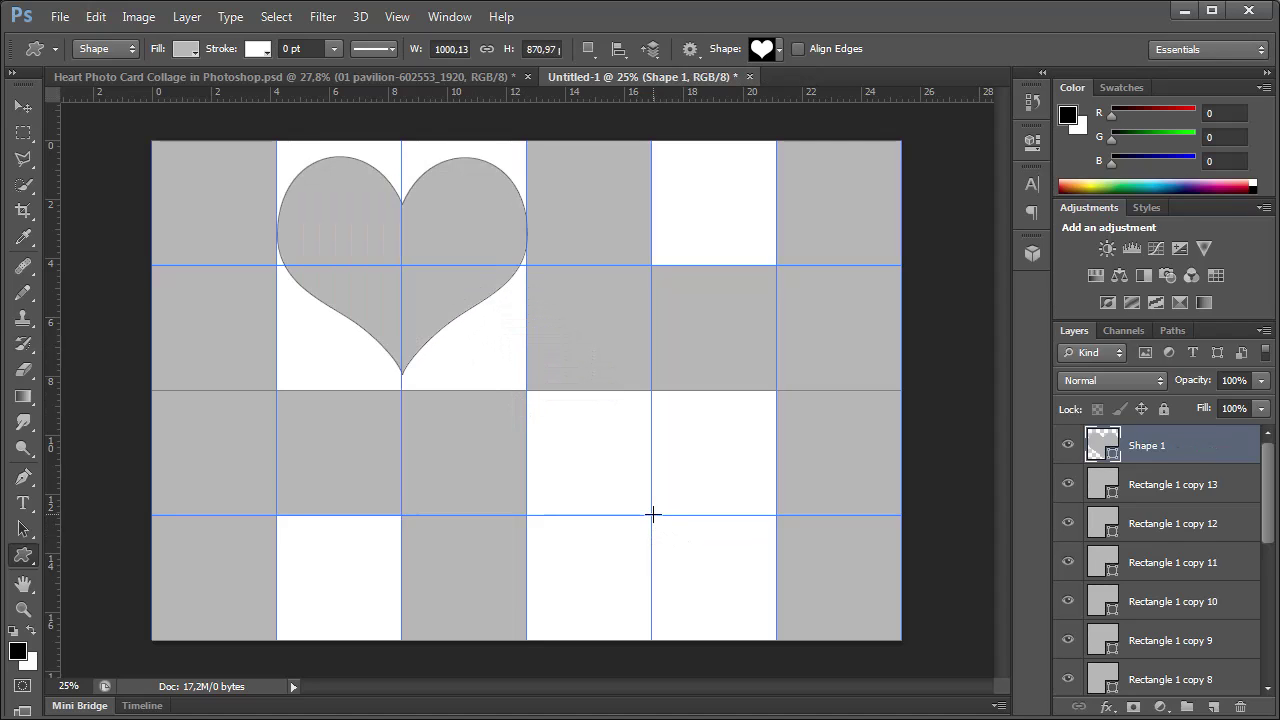
pyautogui.moveTo(650, 515); pyautogui.dragTo(776, 624)
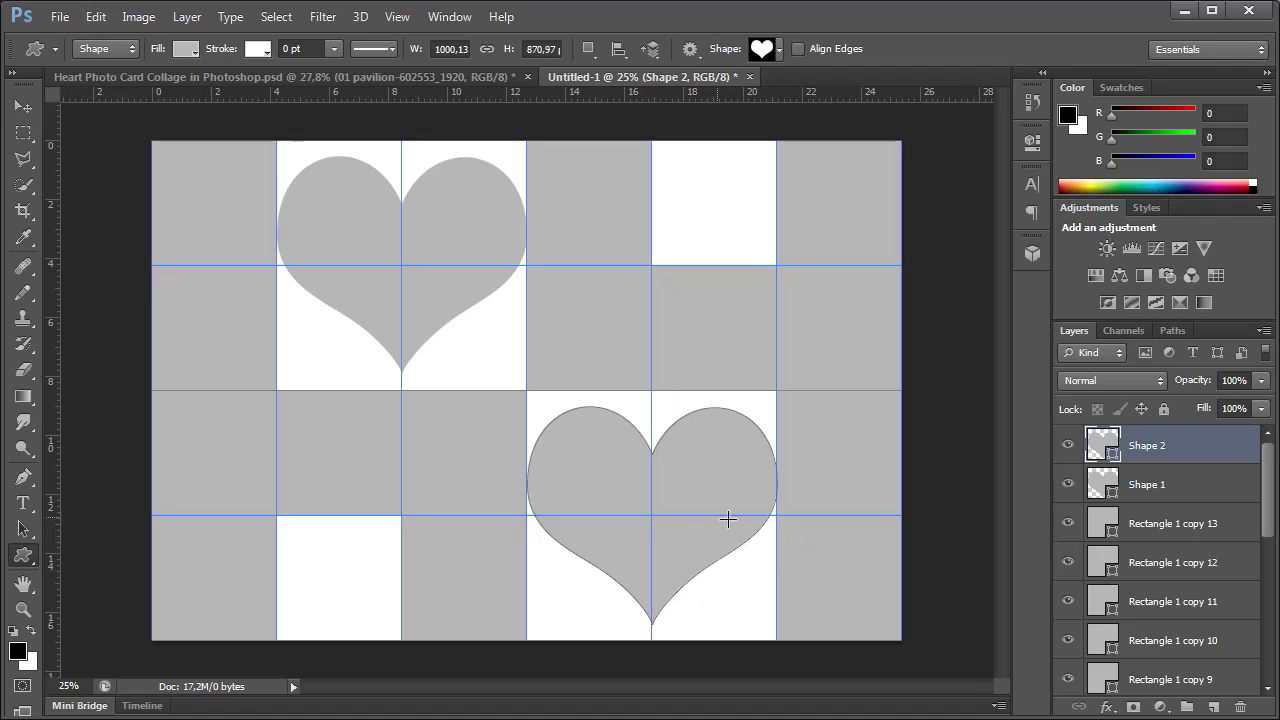
# Step: Create a 500 × 500 px heart from its center in the empty square at row 1, column 5, and snap it to the grid with Free Transform
pyautogui.click(715, 202)
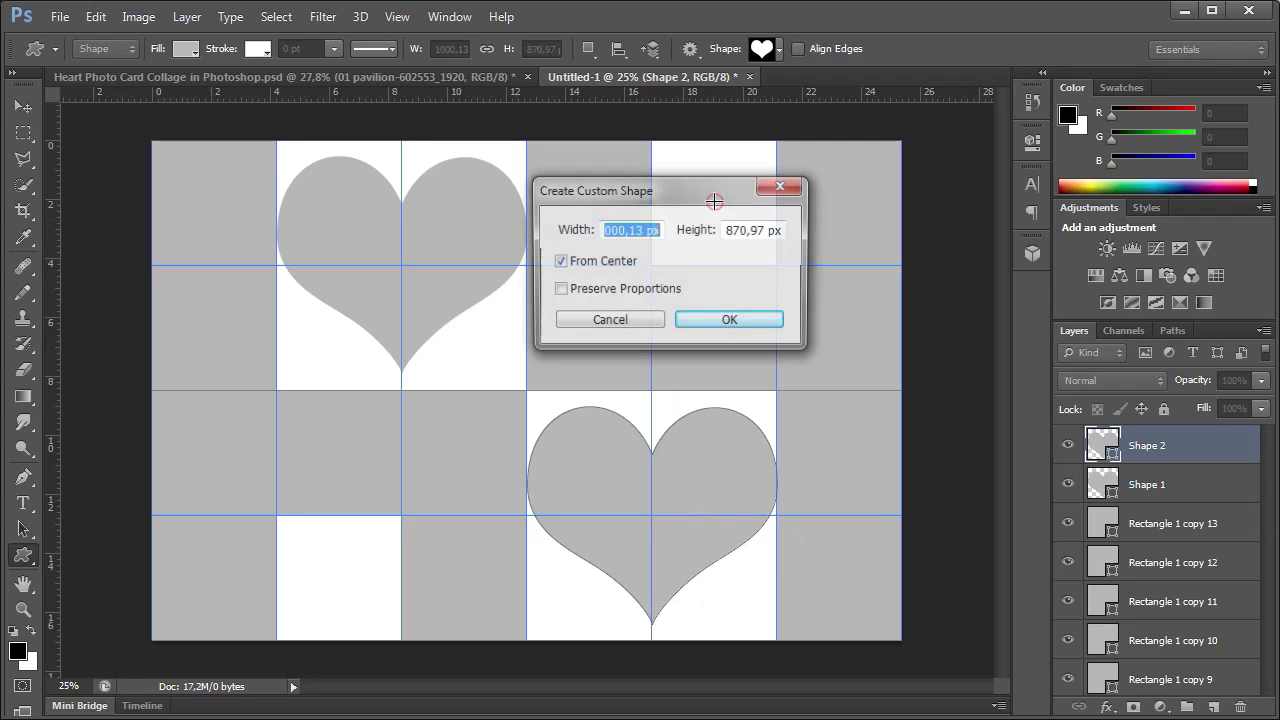
pyautogui.write('500')
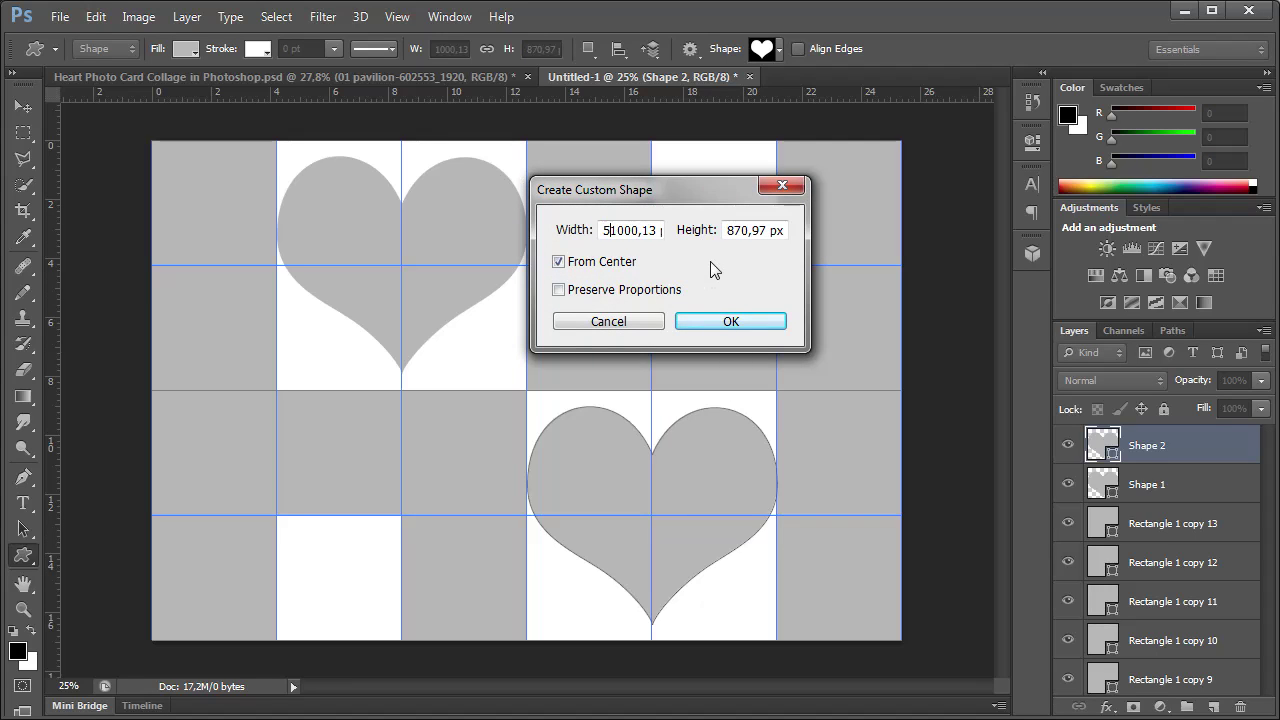
pyautogui.press('Delete')
pyautogui.press('Delete')
pyautogui.press('Delete')
pyautogui.press('Delete')
pyautogui.press('Delete')
pyautogui.press('Delete')
pyautogui.press('Delete')
pyautogui.press('Tab')
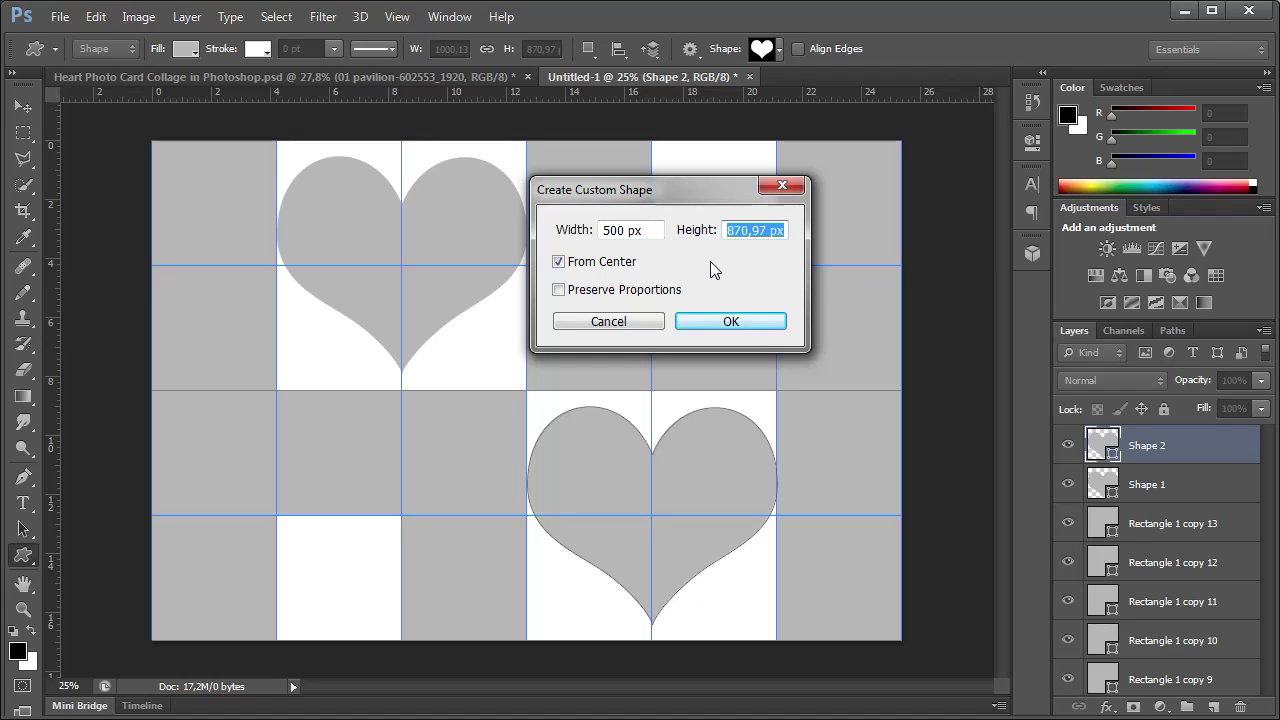
pyautogui.press('Home')
pyautogui.write('500')
pyautogui.press('Delete')
pyautogui.press('Delete')
pyautogui.press('Delete')
pyautogui.press('Delete')
pyautogui.press('Delete')
pyautogui.press('Delete')
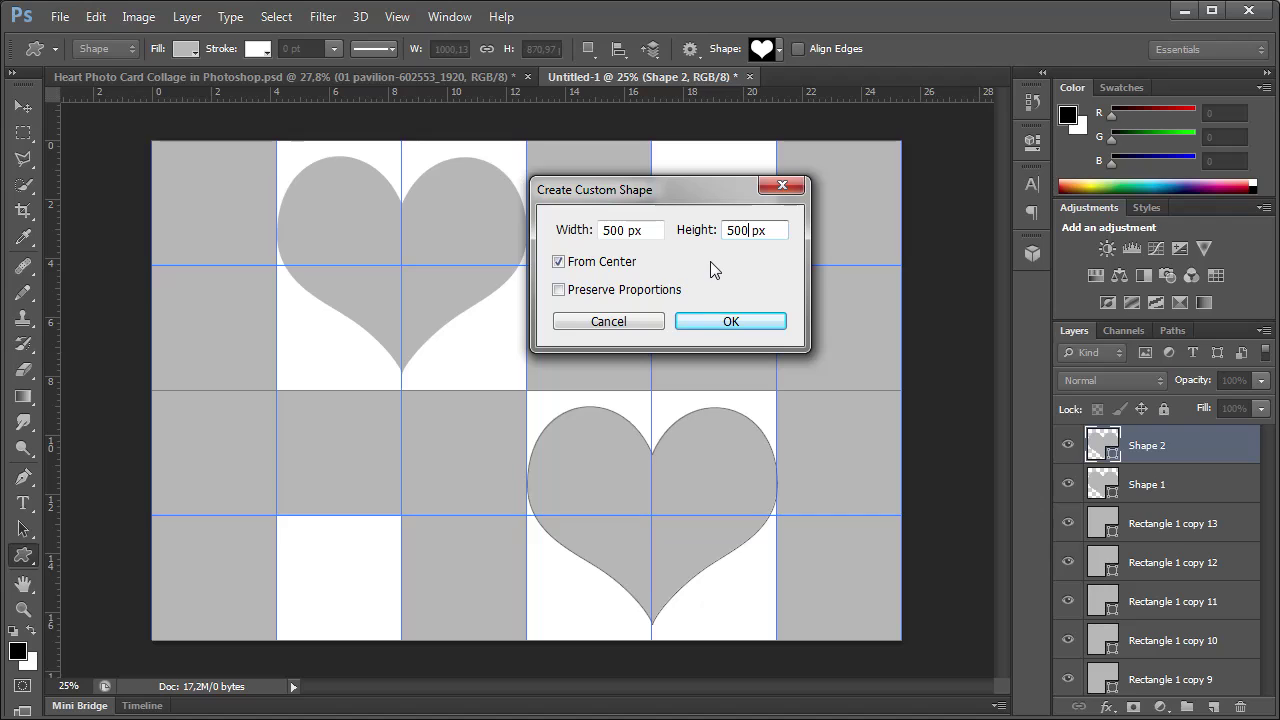
pyautogui.click(731, 322)
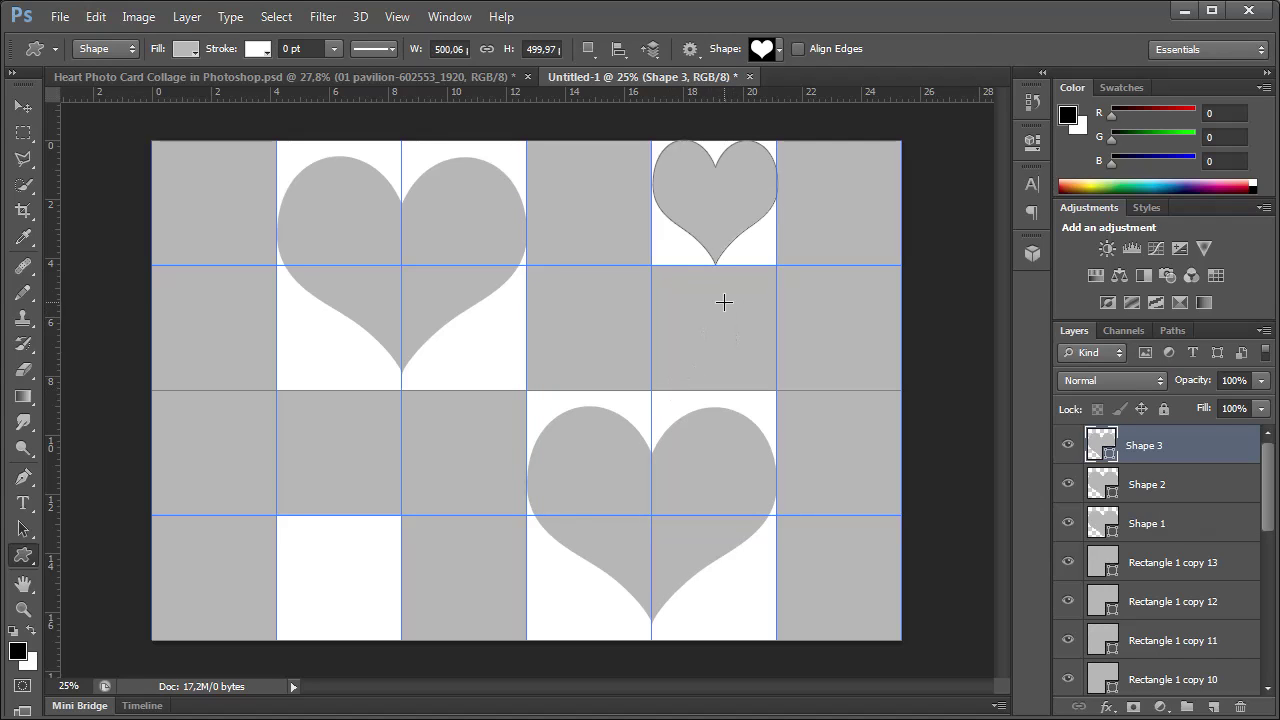
pyautogui.hotkey('ctrl', 't')
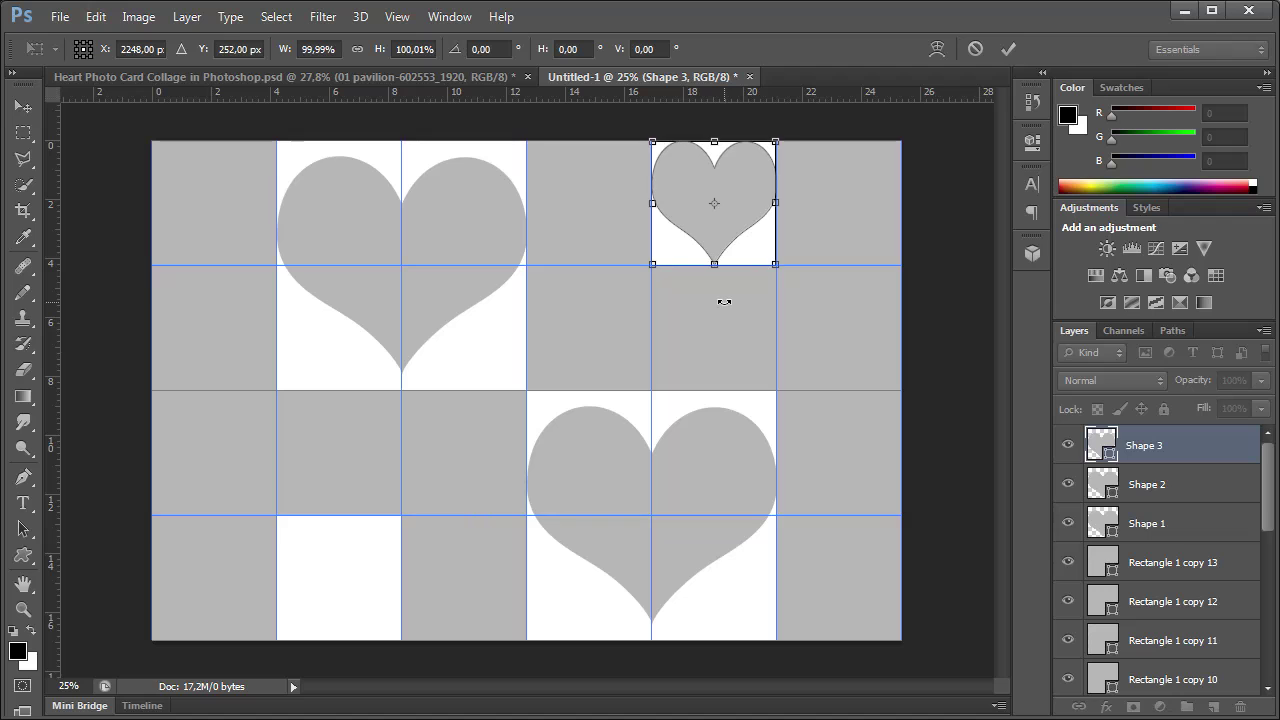
pyautogui.press('Return')
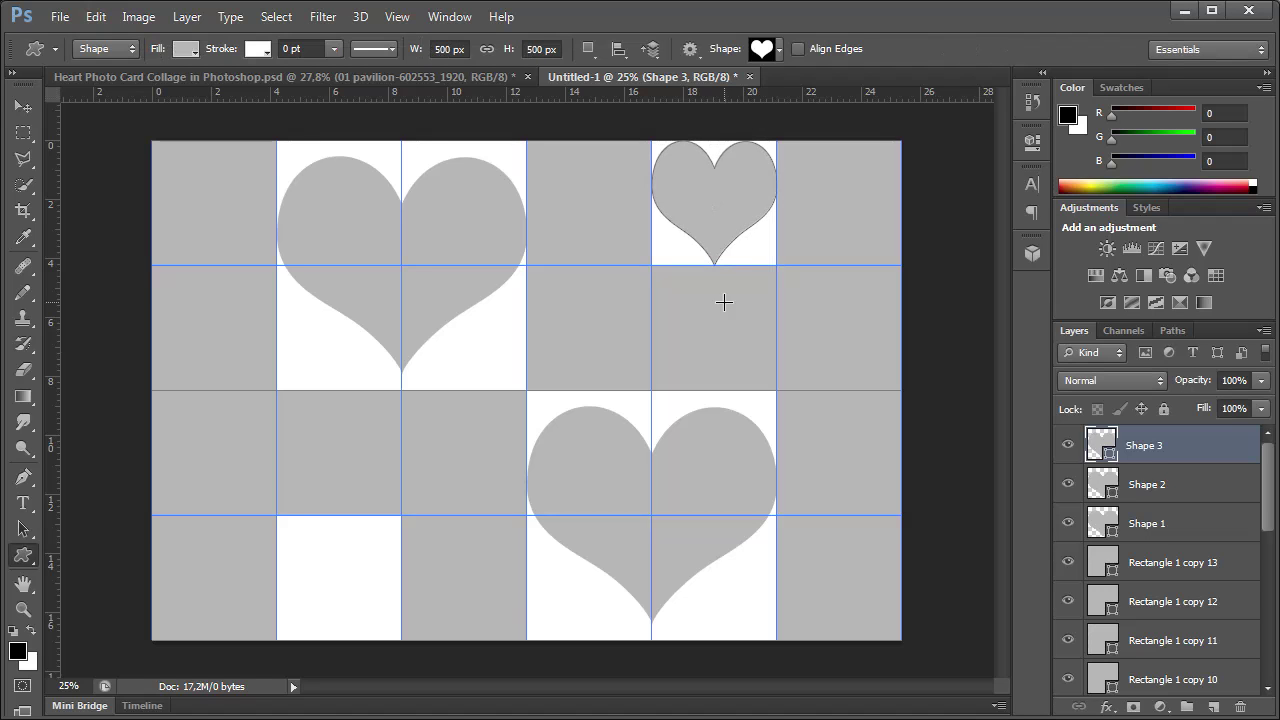
# Step: Create another 500 × 500 px heart in the empty square at row 4, column 2, and align it to the grid with Free Transform
pyautogui.click(337, 571)
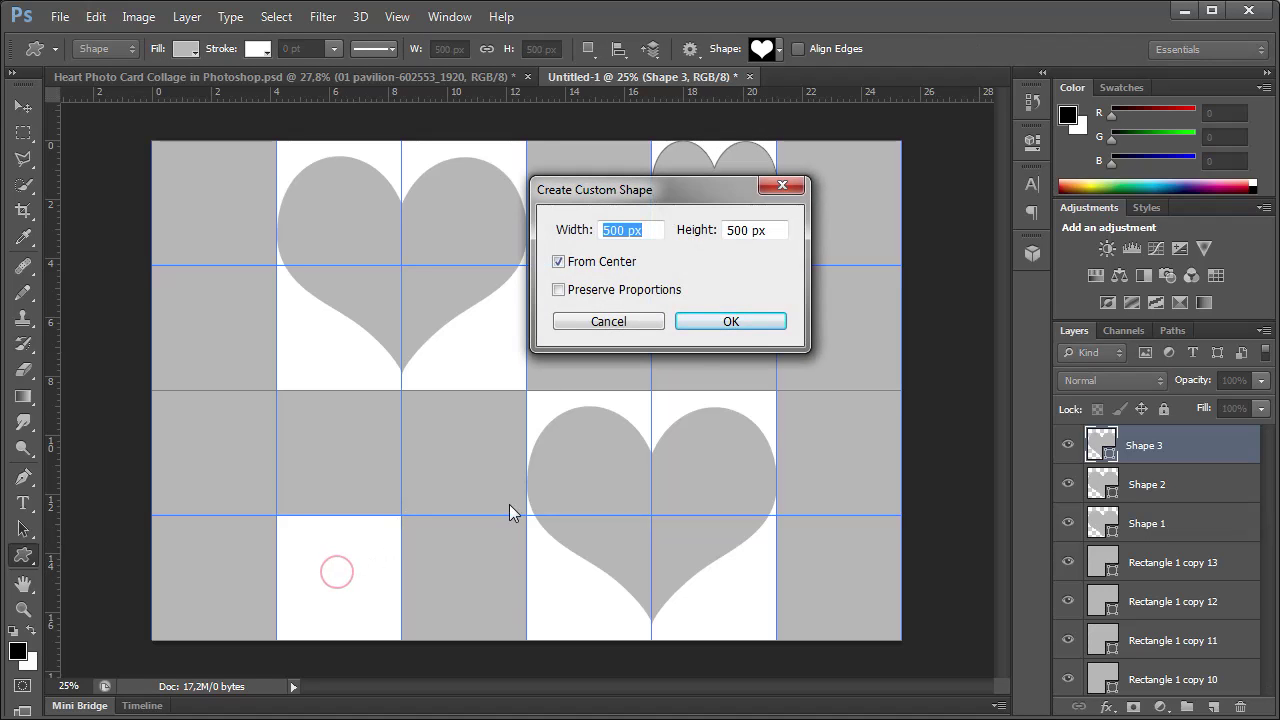
pyautogui.click(724, 323)
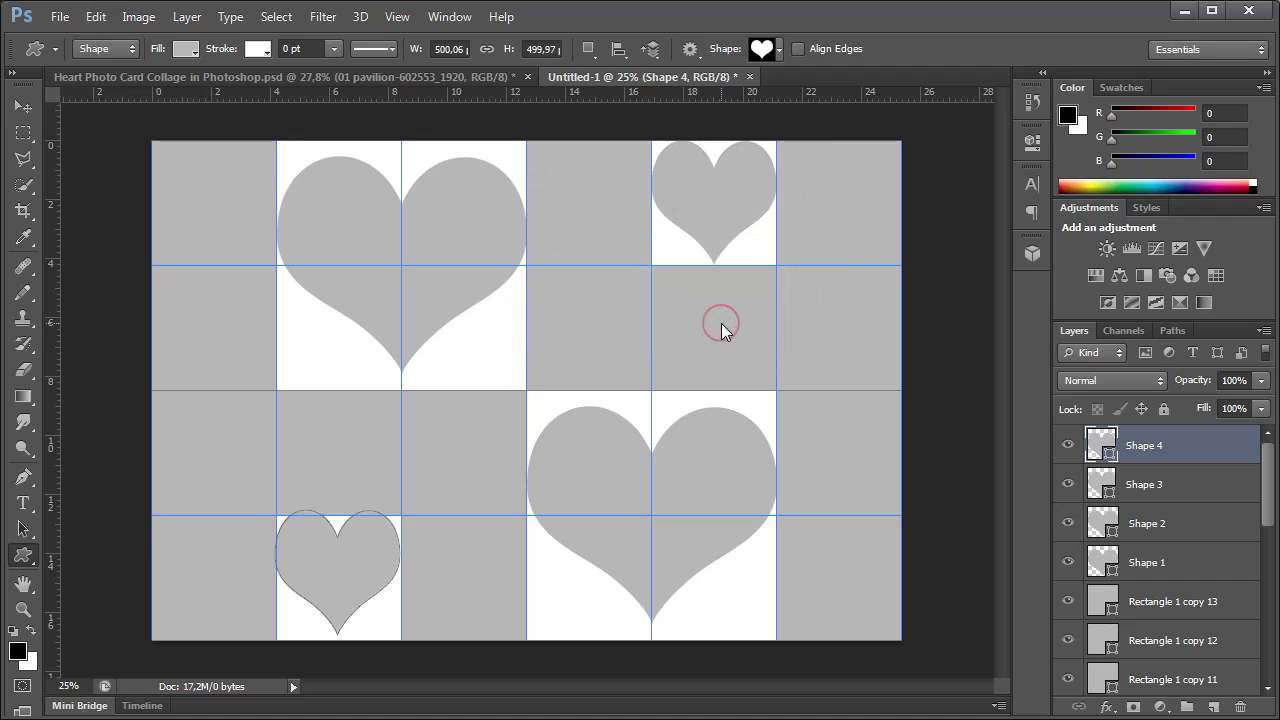
pyautogui.click(96, 17)
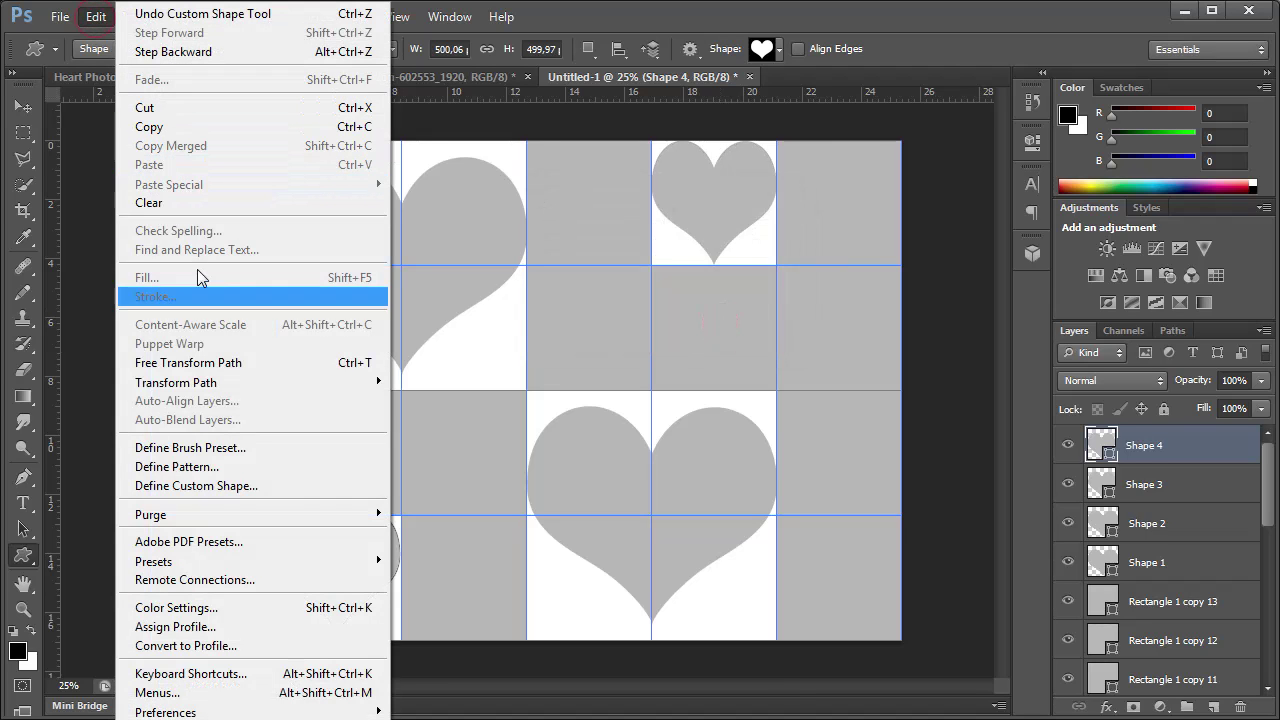
pyautogui.click(213, 363)
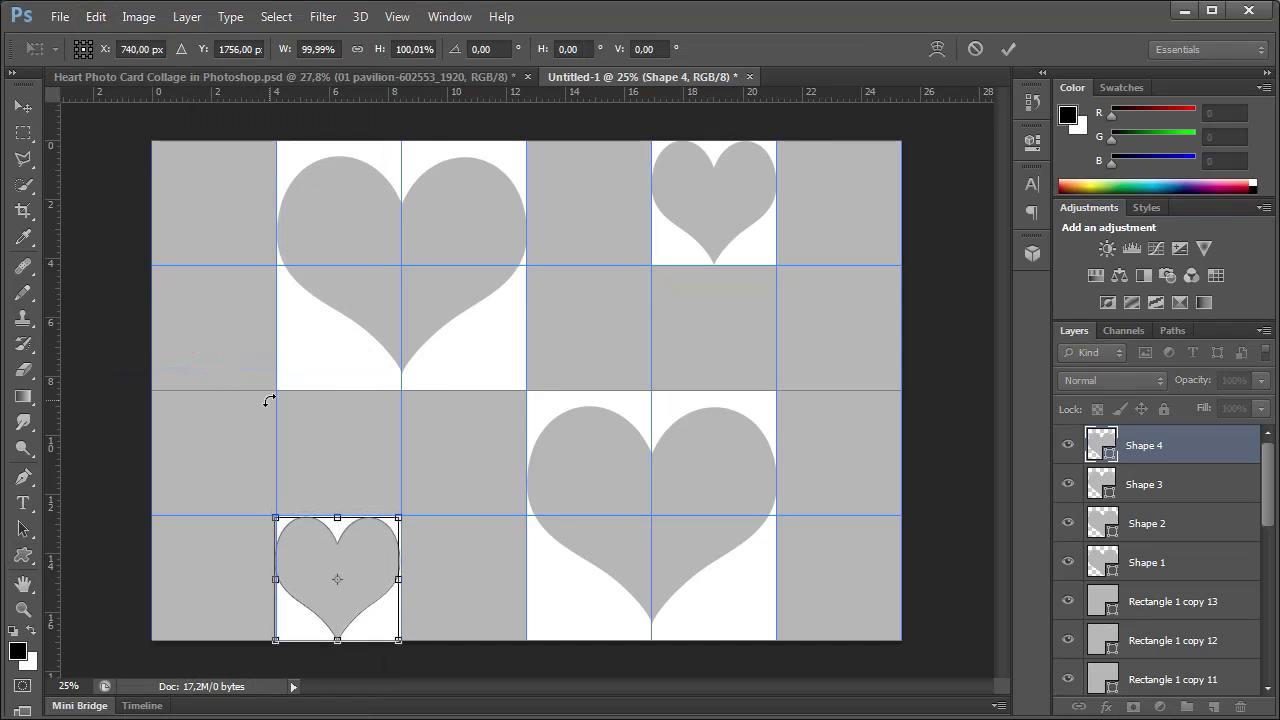
pyautogui.press('Return')
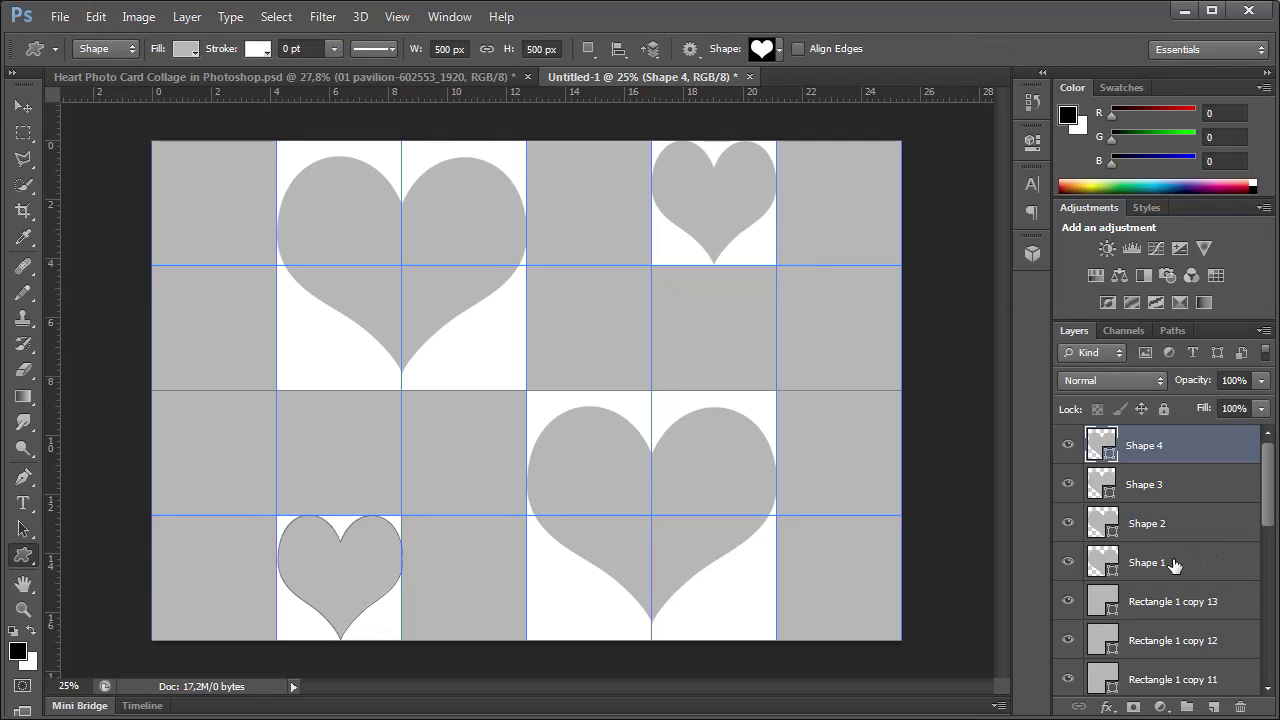
pyautogui.click(1068, 446)
pyautogui.click(1068, 446)
# Step: Place the photo 01 pavilion-602553_1920 from the pics folder at its default size
pyautogui.click(58, 17)
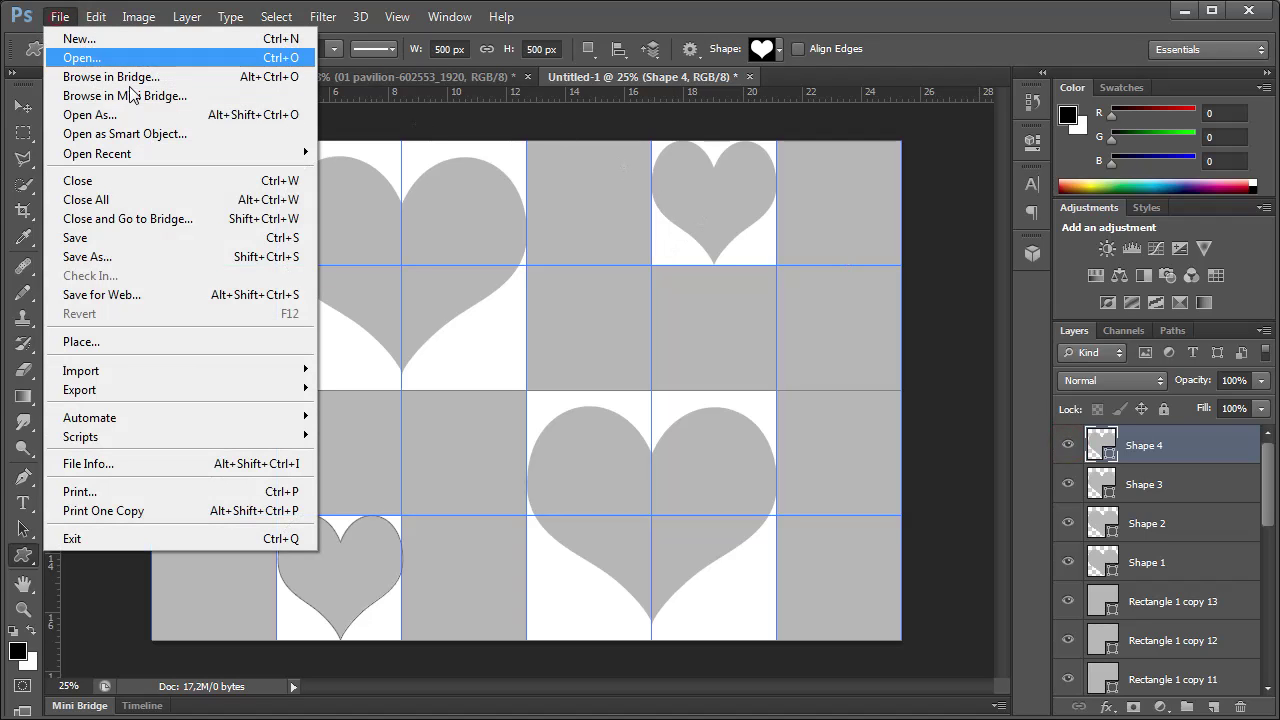
pyautogui.click(182, 342)
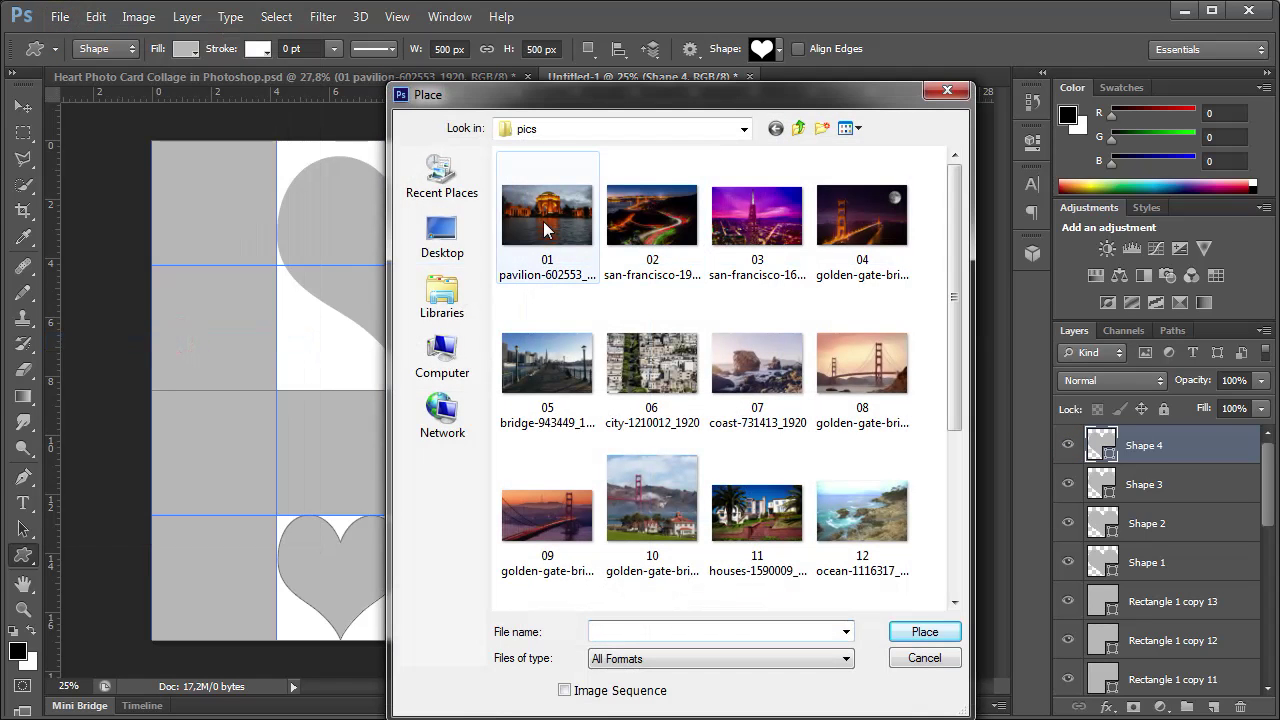
pyautogui.doubleClick(546, 230)
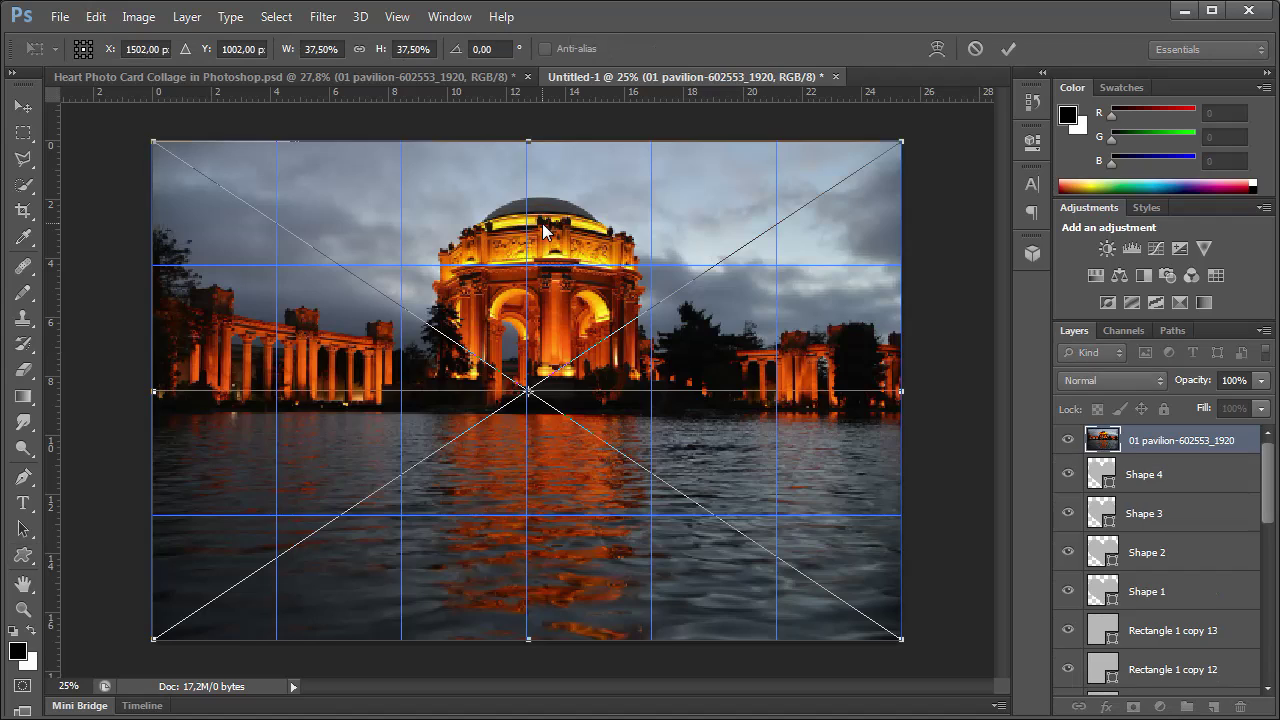
pyautogui.click(1009, 50)
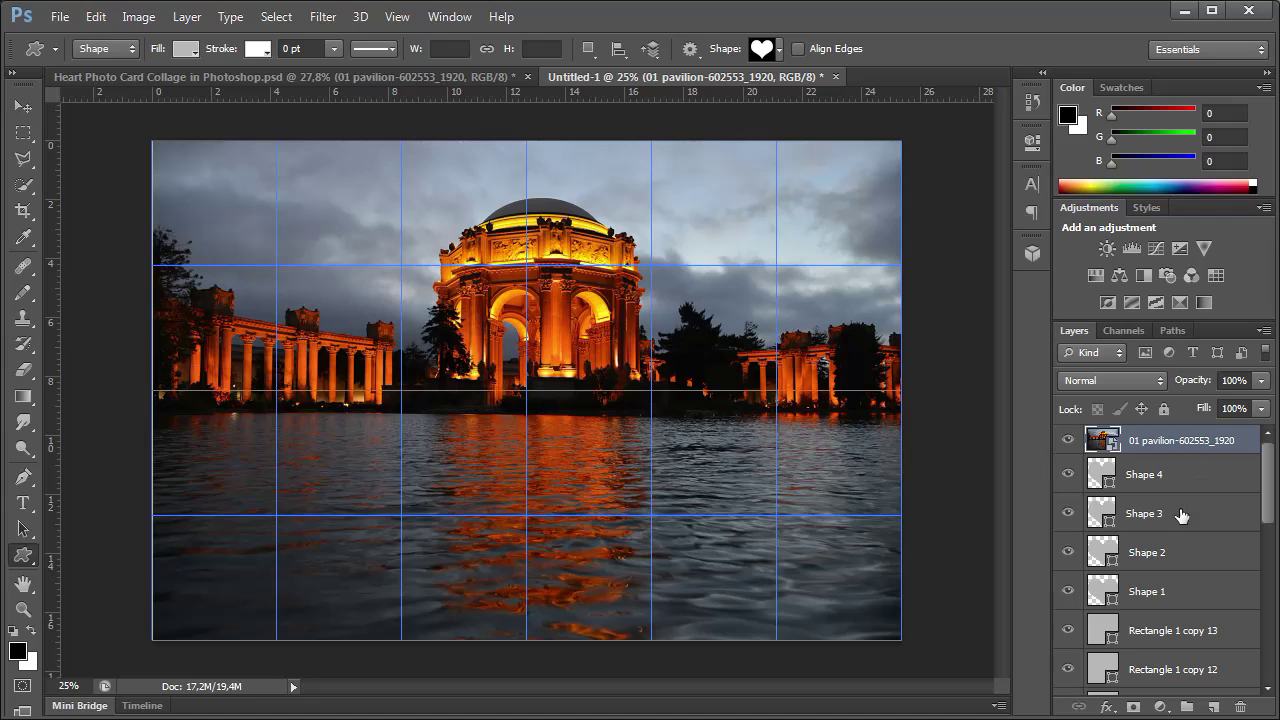
# Step: Move the pavilion photo layer directly above Shape 1 and clip it to that heart
pyautogui.moveTo(1172, 443); pyautogui.dragTo(1175, 575)
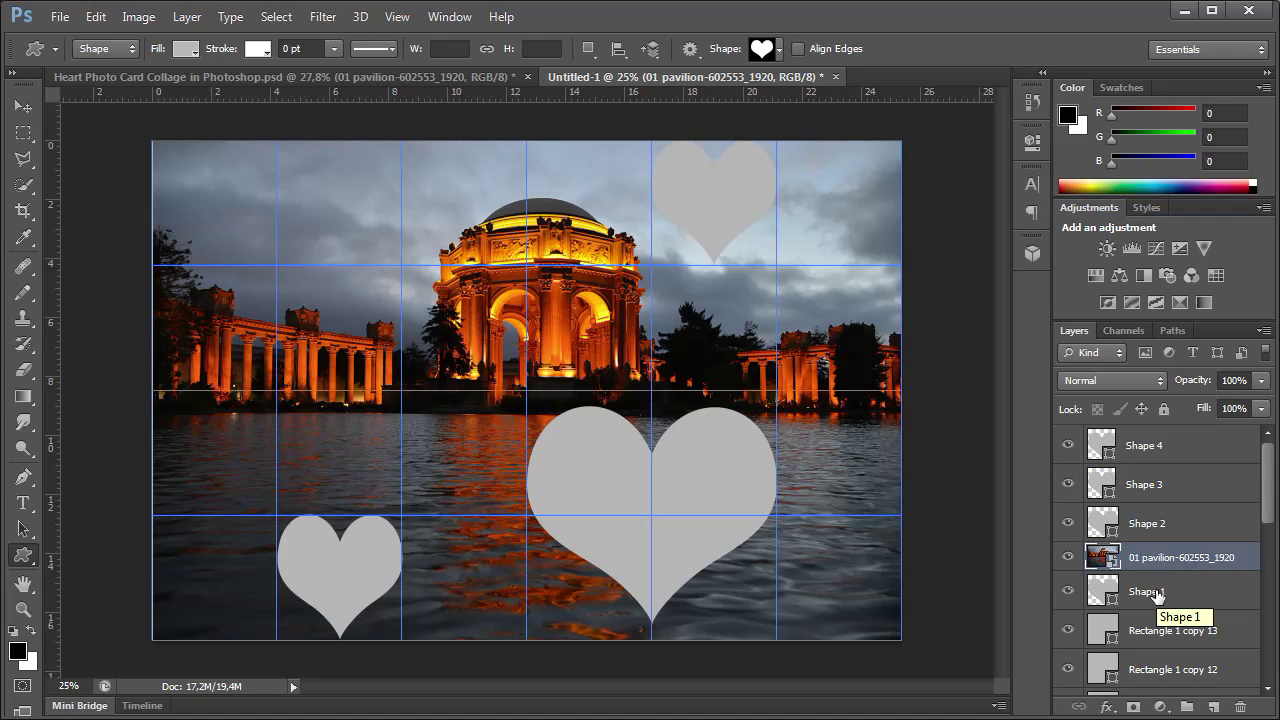
pyautogui.click(187, 17)
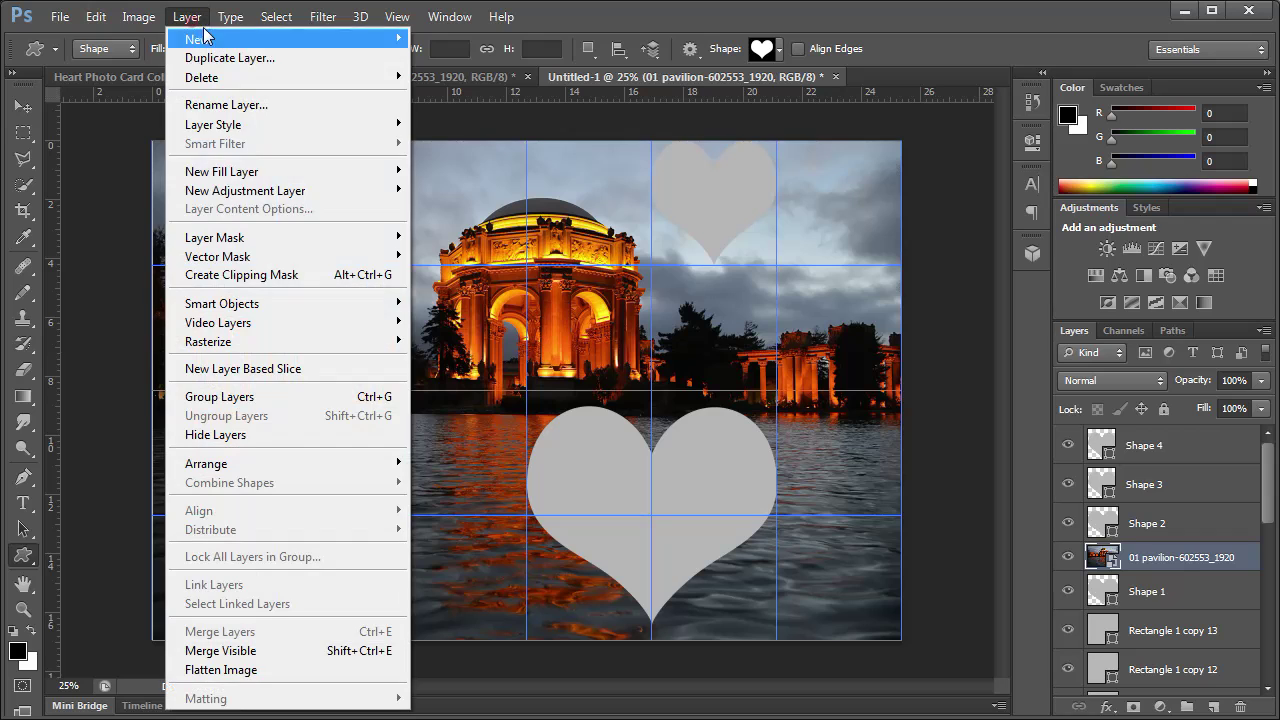
pyautogui.click(300, 274)
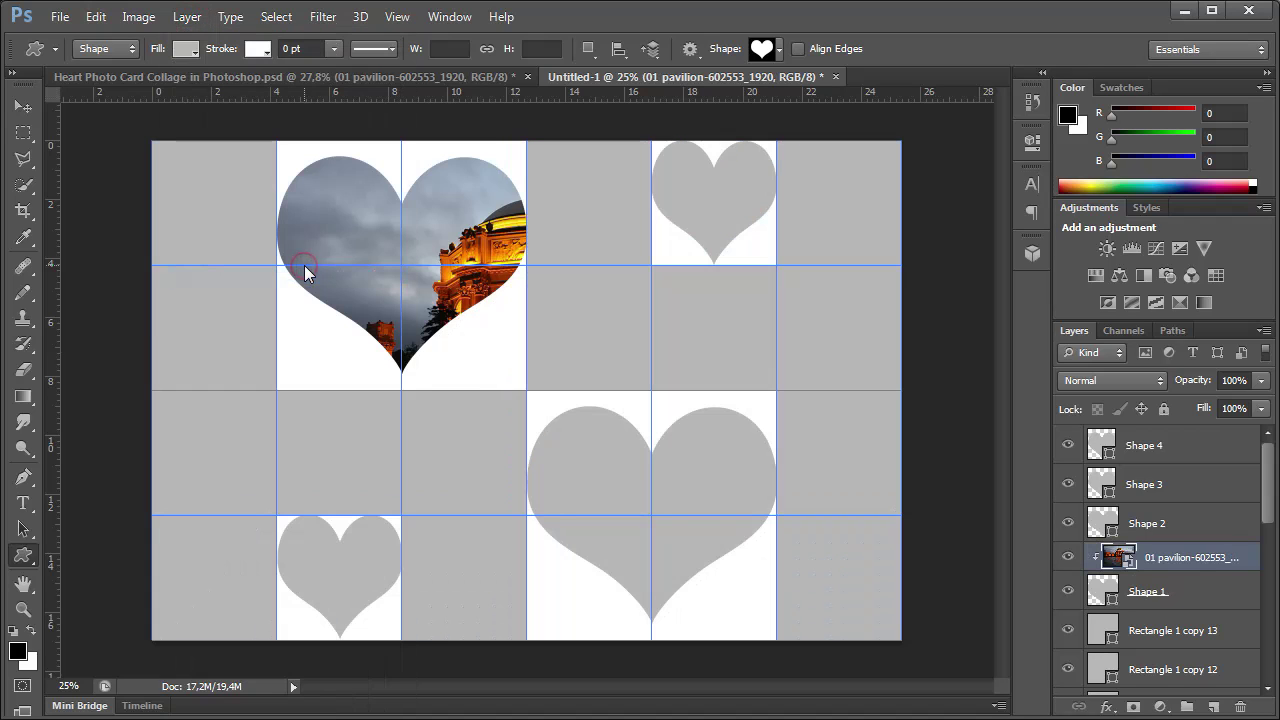
# Step: Hide the grid on the canvas
pyautogui.click(400, 17)
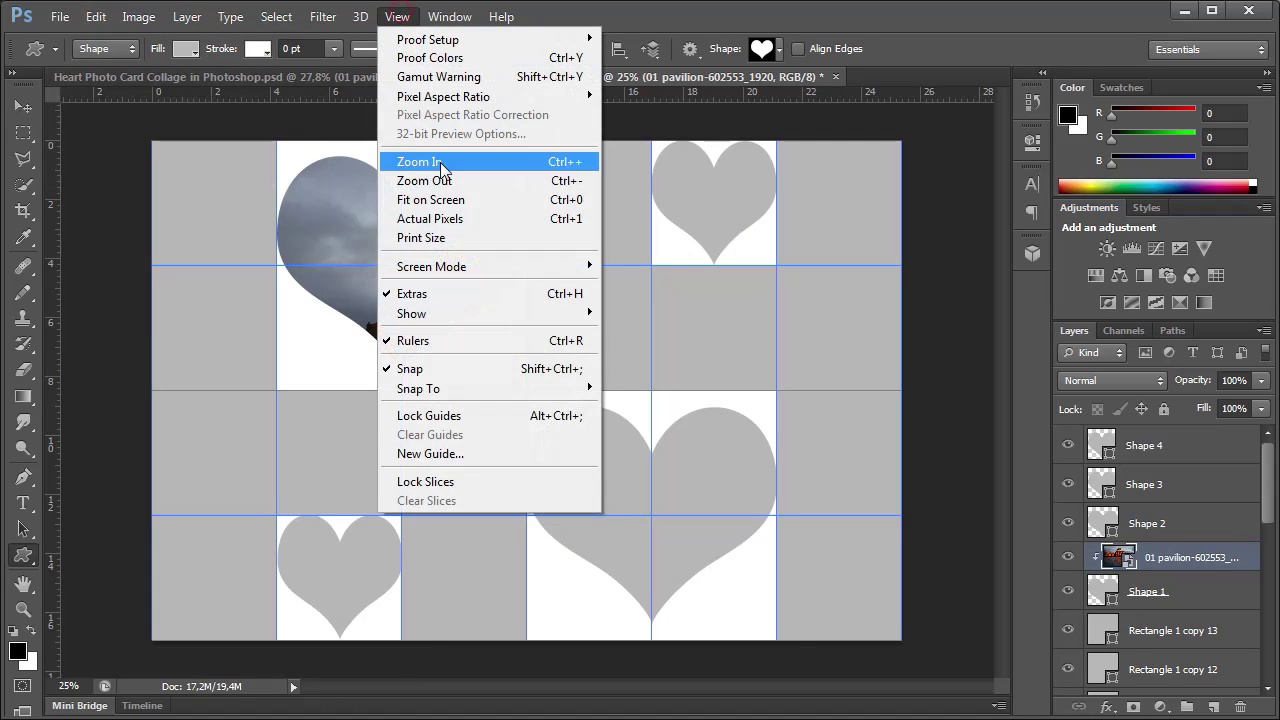
pyautogui.moveTo(439, 306)
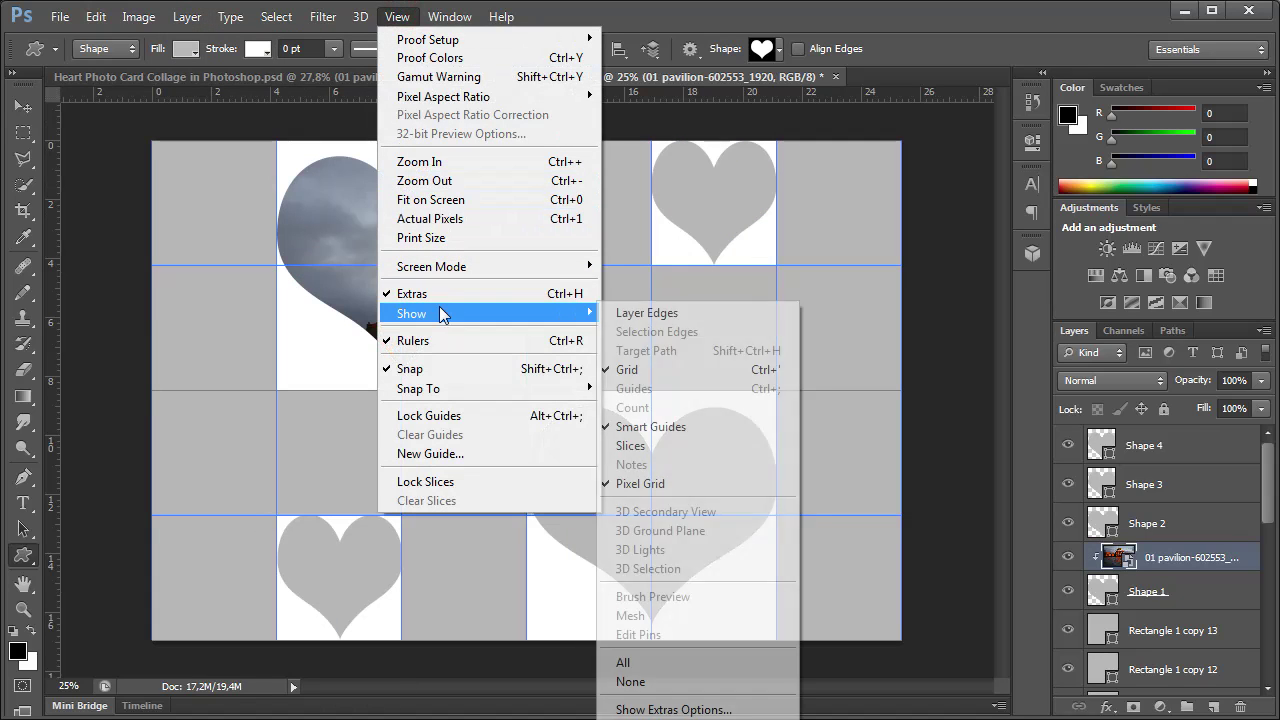
pyautogui.click(690, 370)
# Step: Scale the pavilion photo proportionally to about 17.5% and position it so the building sits centered in the large heart at rows 1–2
pyautogui.click(95, 17)
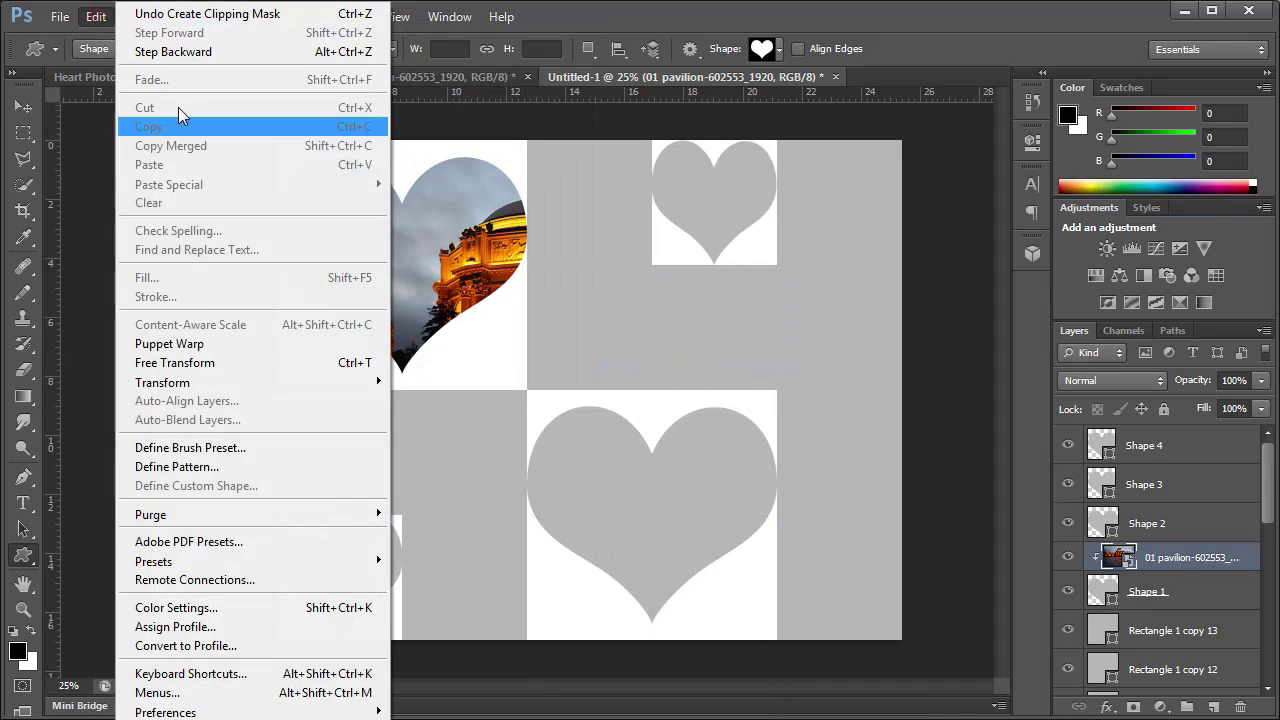
pyautogui.click(203, 362)
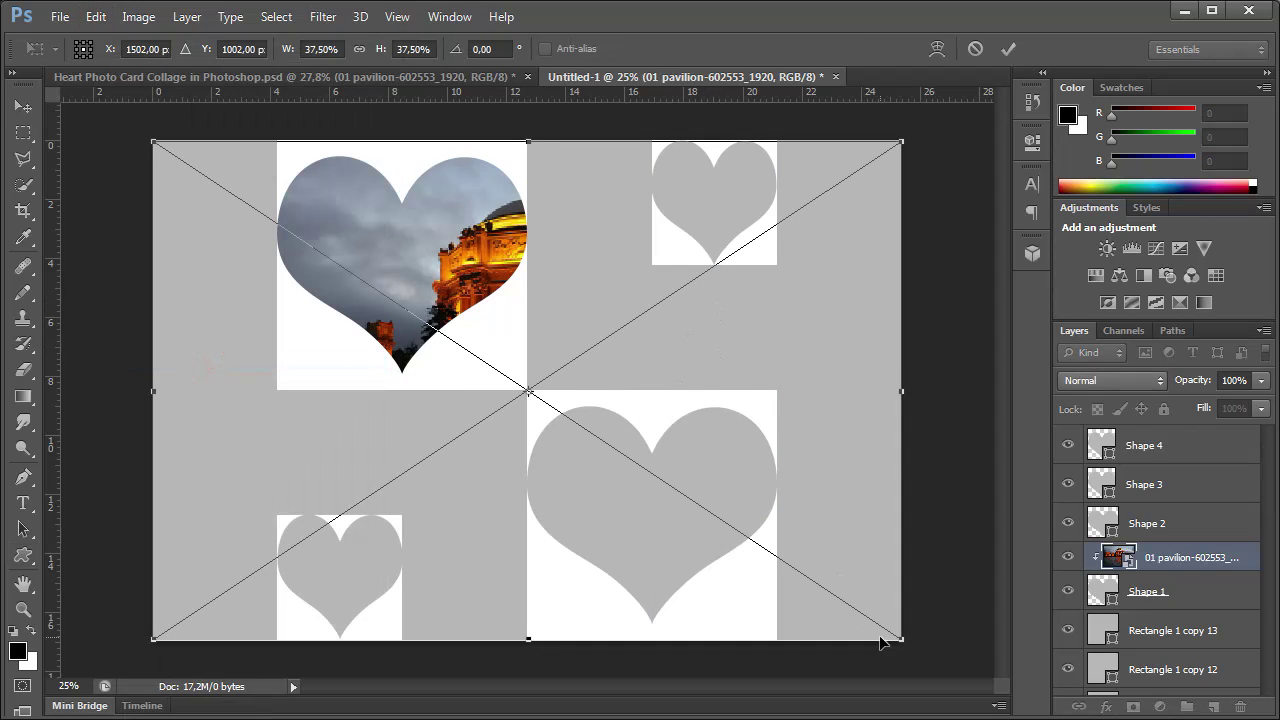
pyautogui.moveTo(903, 641); pyautogui.dragTo(545, 330)
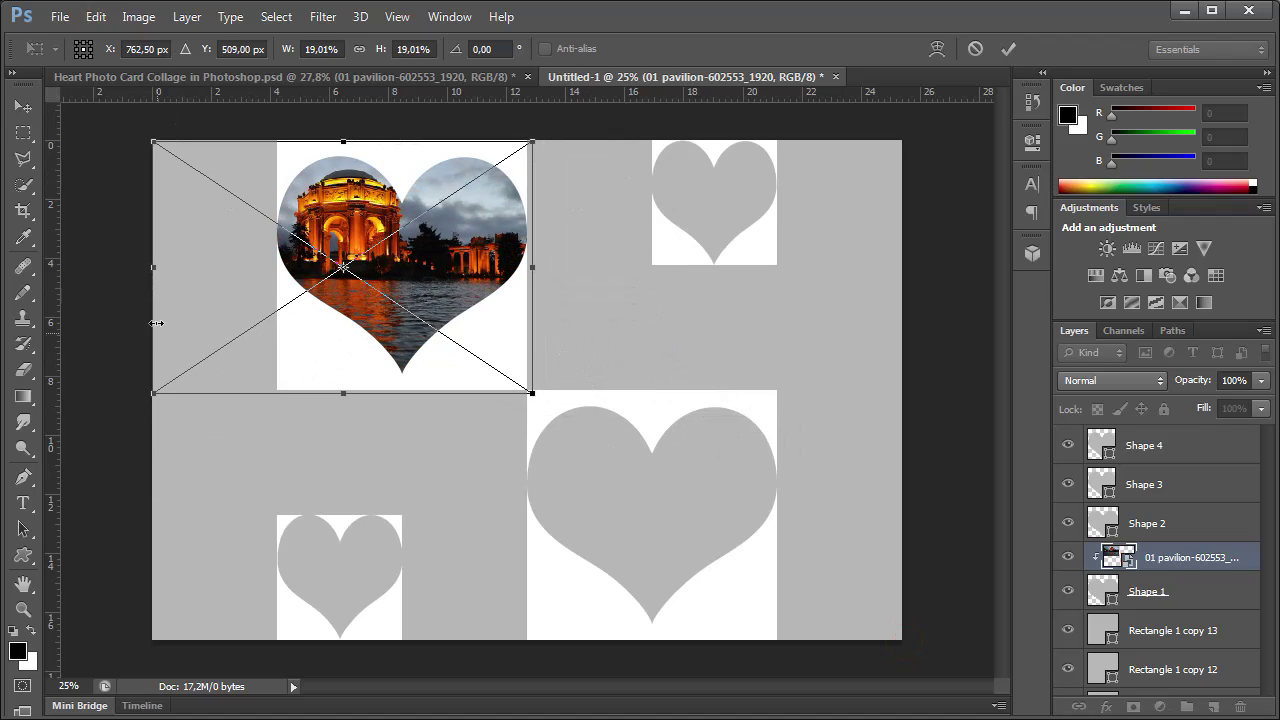
pyautogui.moveTo(420, 268); pyautogui.dragTo(447, 268)
pyautogui.moveTo(174, 400); pyautogui.dragTo(210, 375)
pyautogui.moveTo(472, 238); pyautogui.dragTo(474, 250)
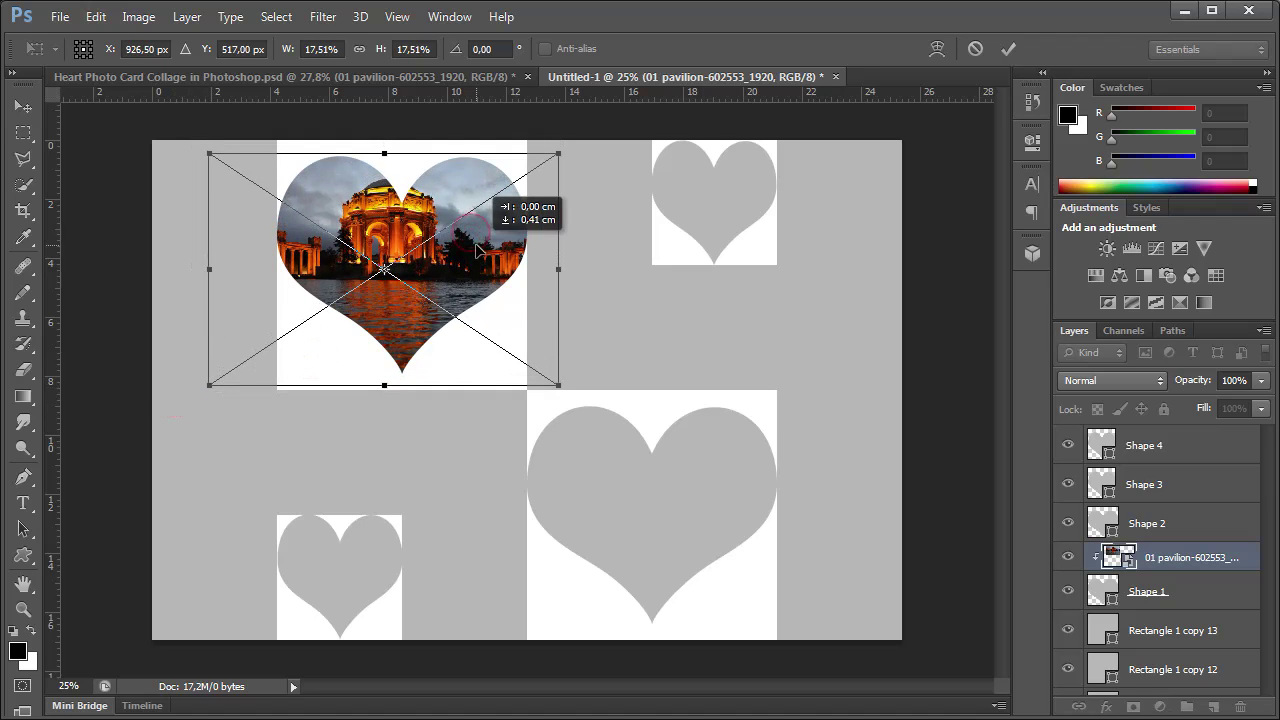
pyautogui.click(1010, 49)
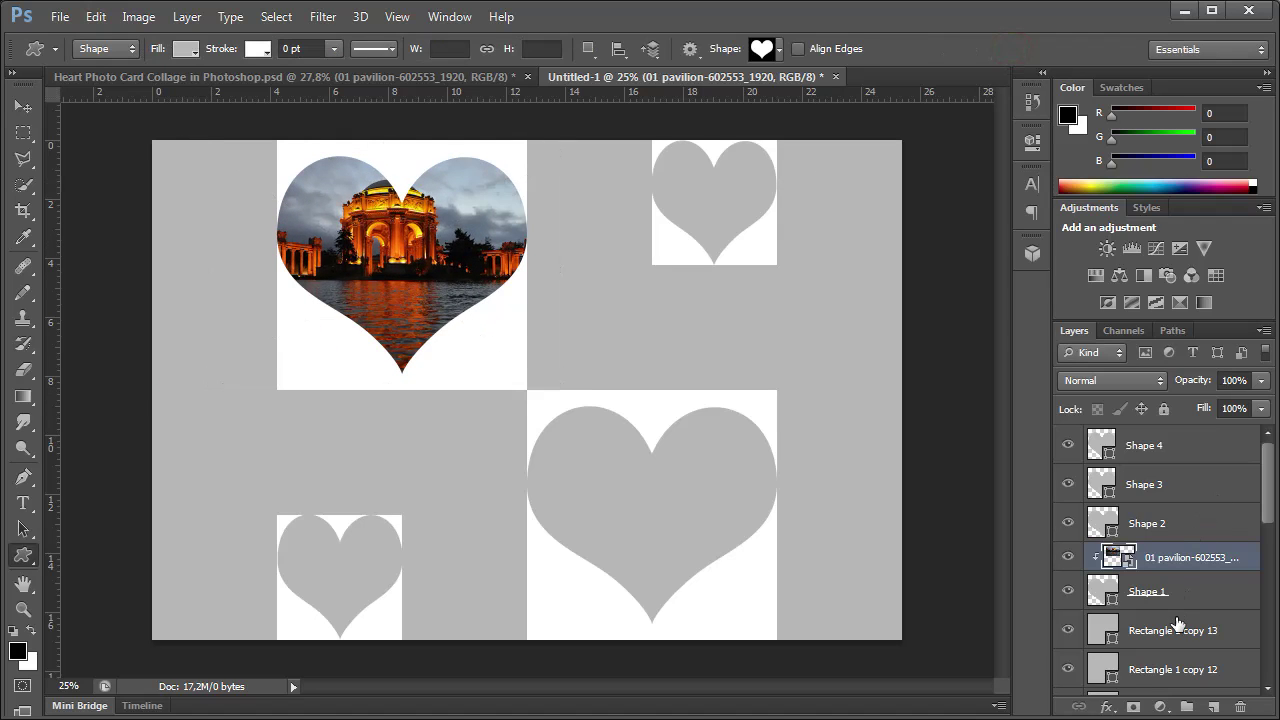
# Step: Place the photo 02 san-francisco-1963748_1920 above Shape 2, move it over the large heart at rows 3–4 and clip it to that shape
pyautogui.click(1162, 526)
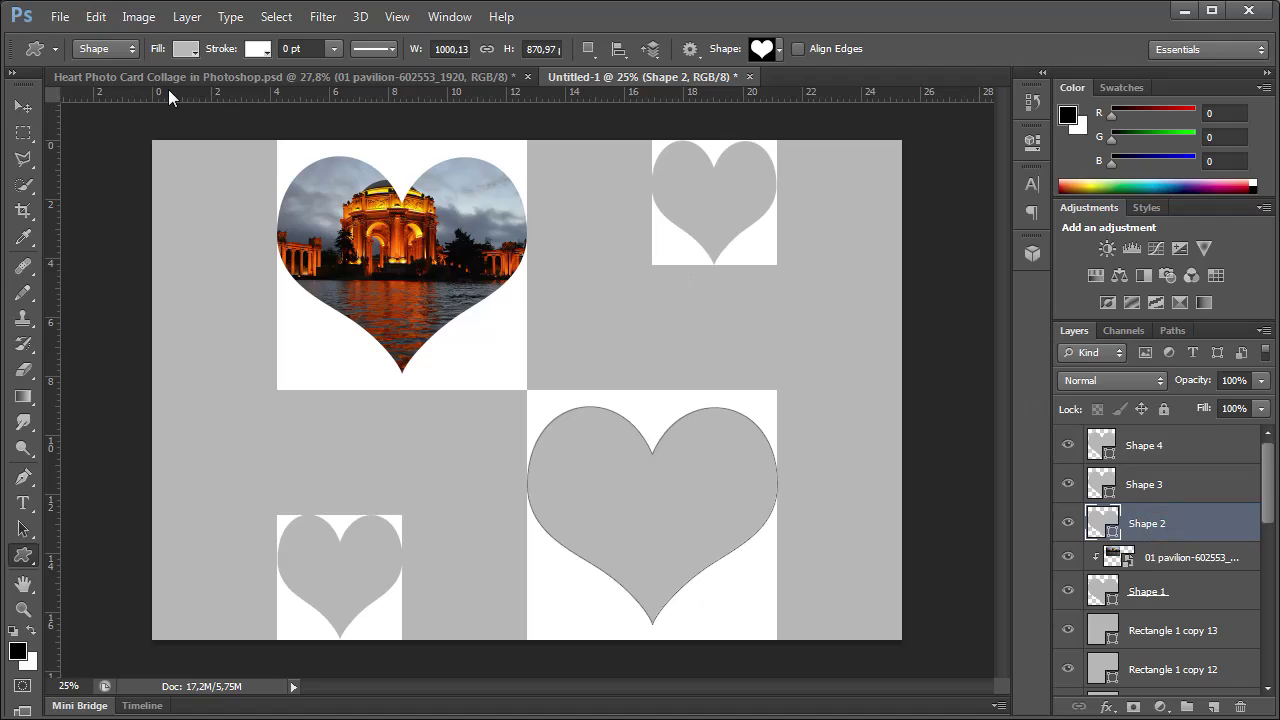
pyautogui.click(60, 17)
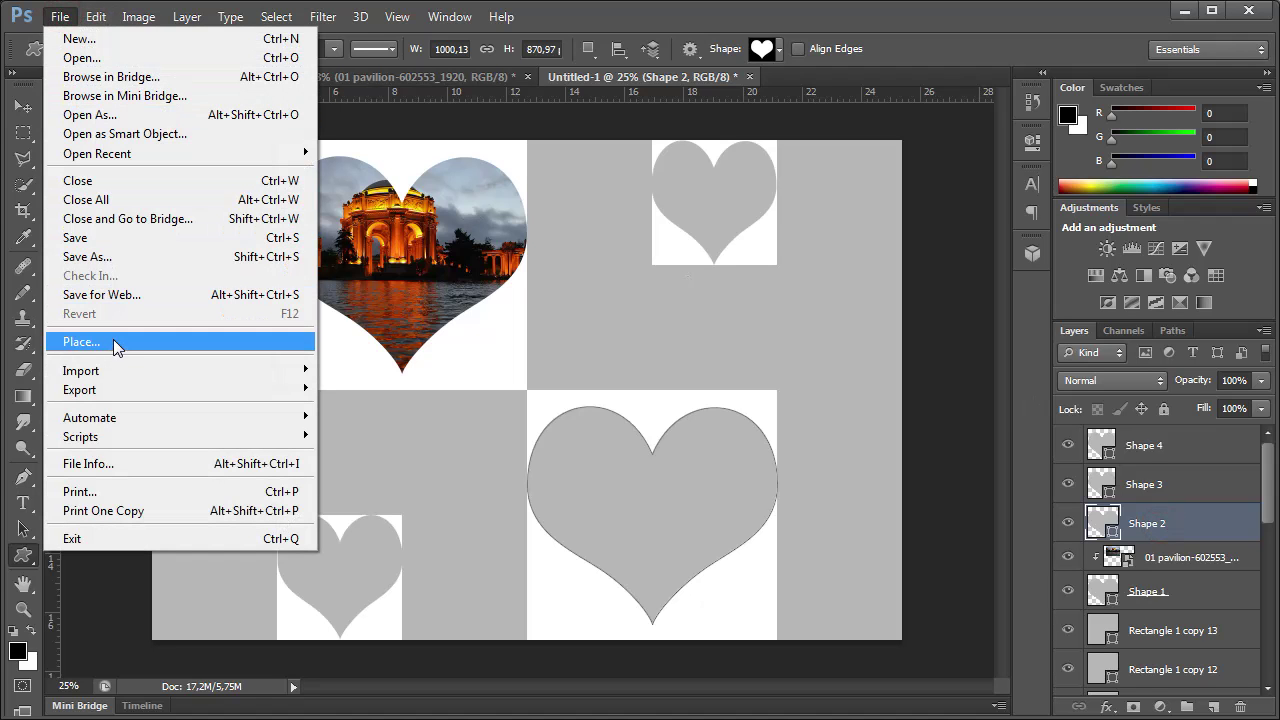
pyautogui.click(82, 342)
pyautogui.doubleClick(658, 237)
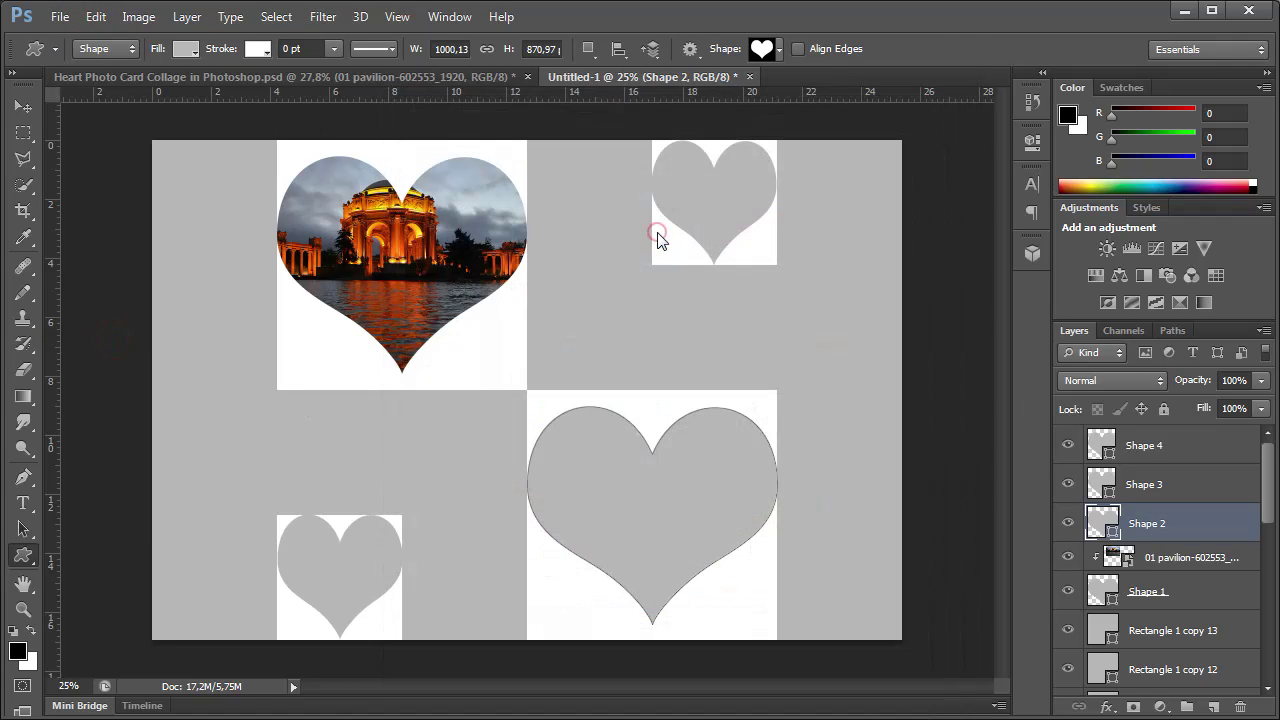
pyautogui.moveTo(676, 358); pyautogui.dragTo(771, 489)
pyautogui.click(1007, 48)
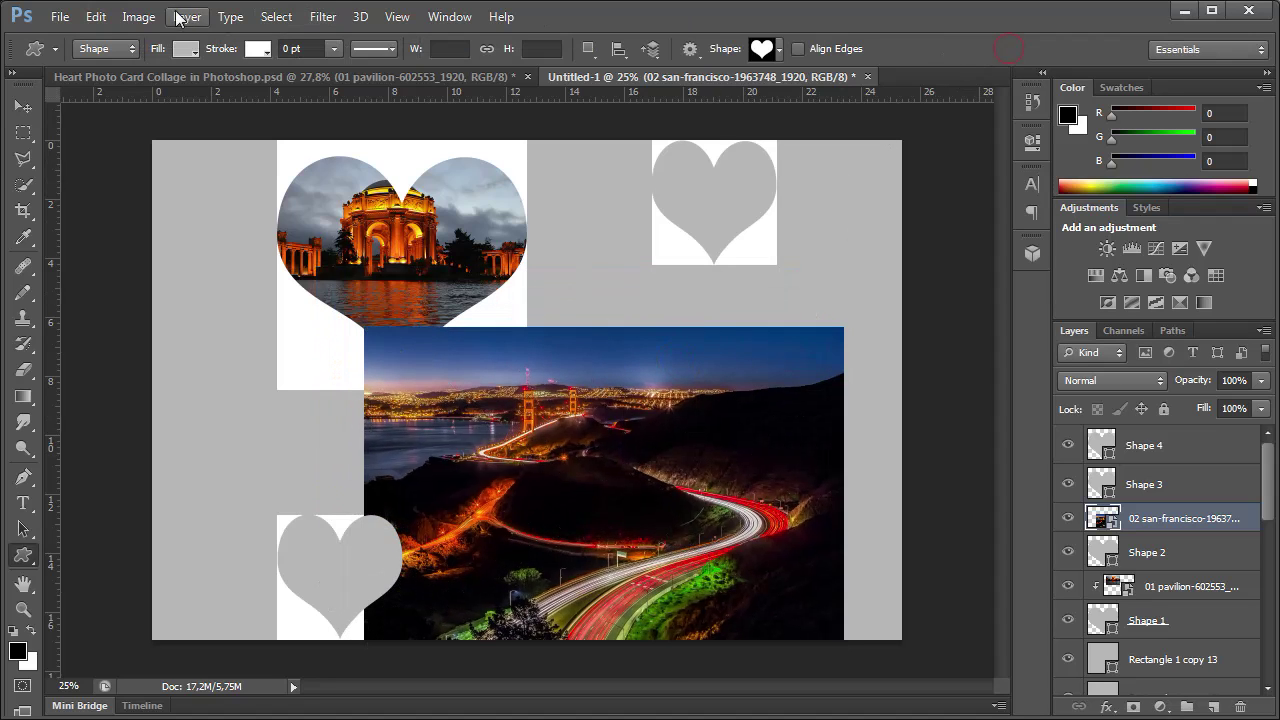
pyautogui.click(186, 17)
pyautogui.click(274, 277)
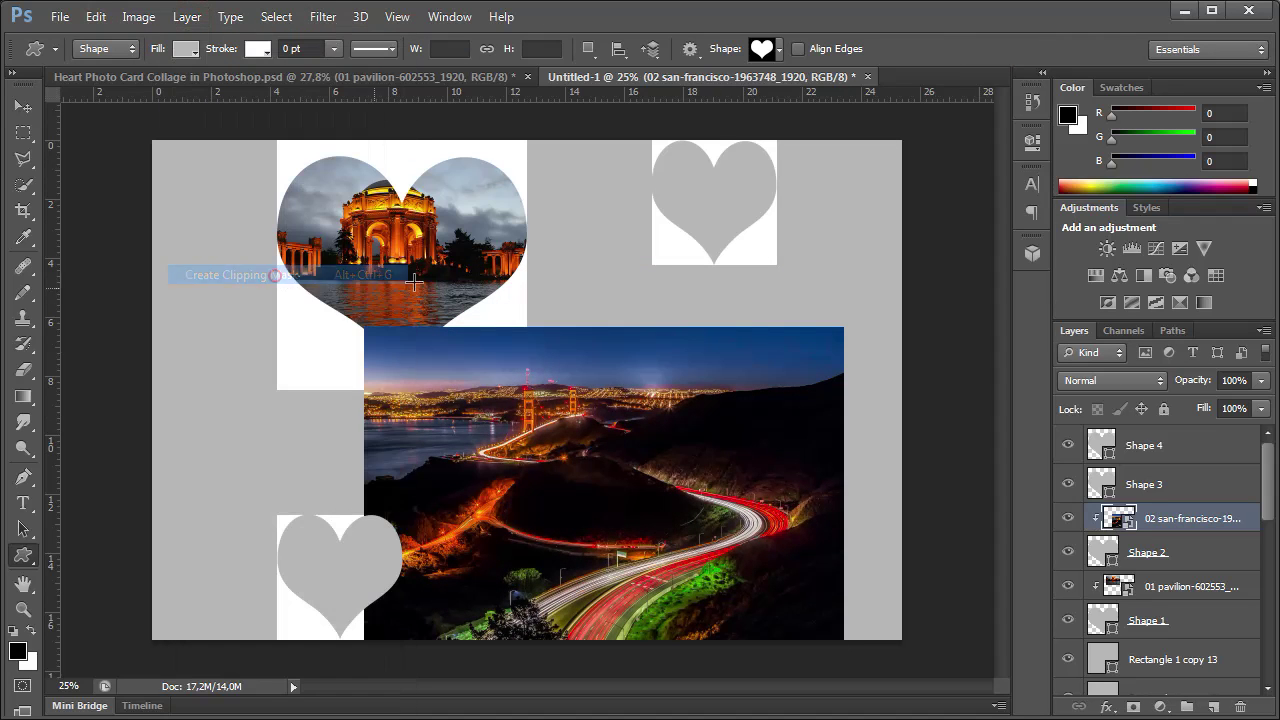
# Step: Scale the San Francisco photo to about 72% so the bridge and light trails fill the clipped heart
pyautogui.click(95, 17)
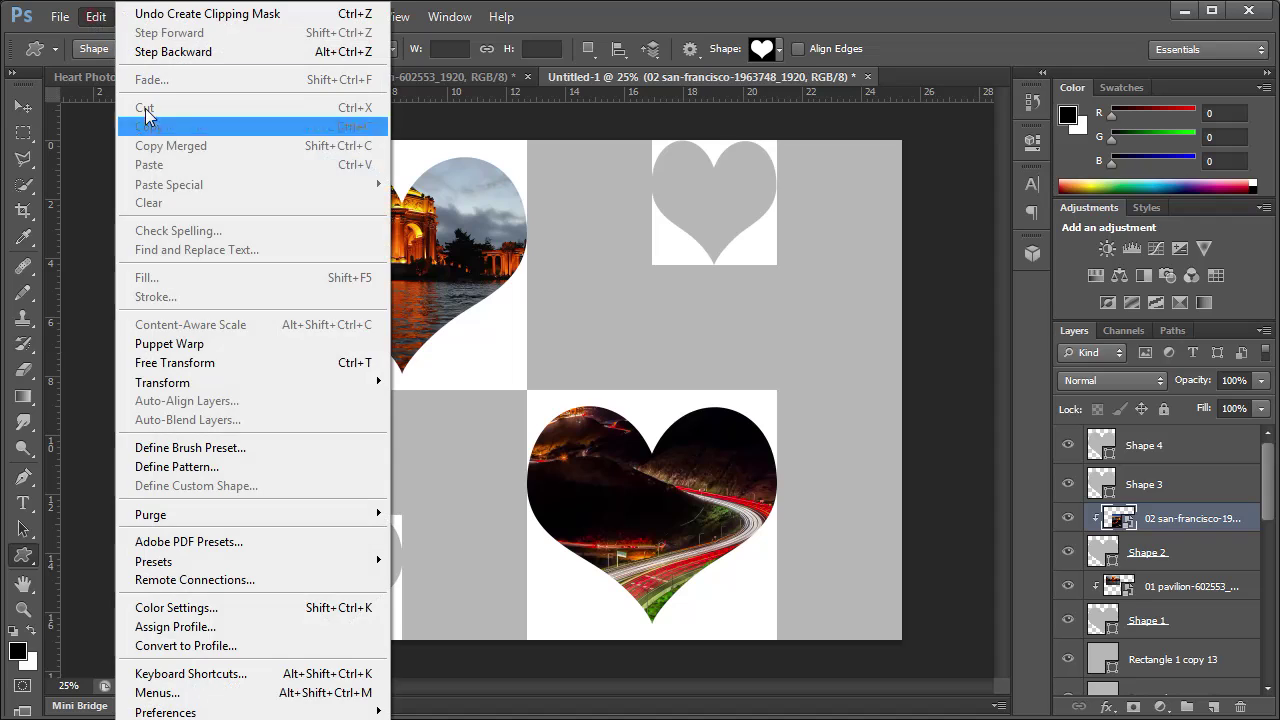
pyautogui.click(241, 358)
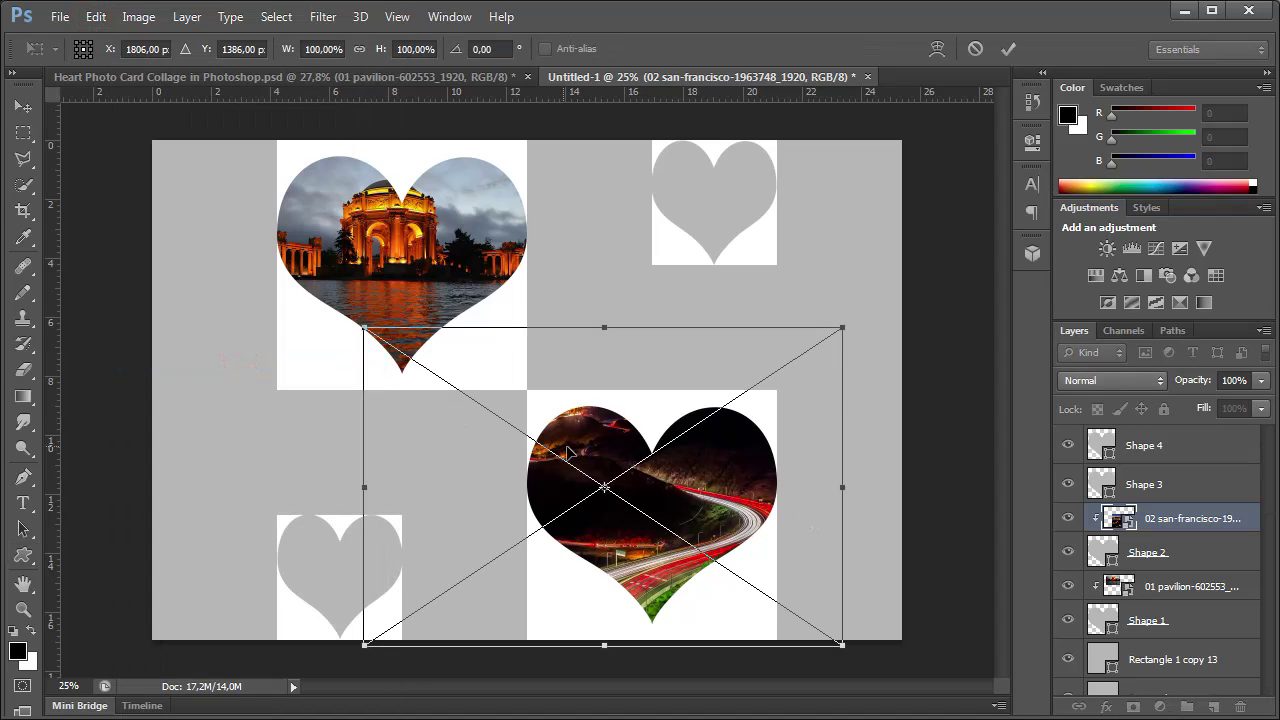
pyautogui.moveTo(361, 325); pyautogui.dragTo(477, 402)
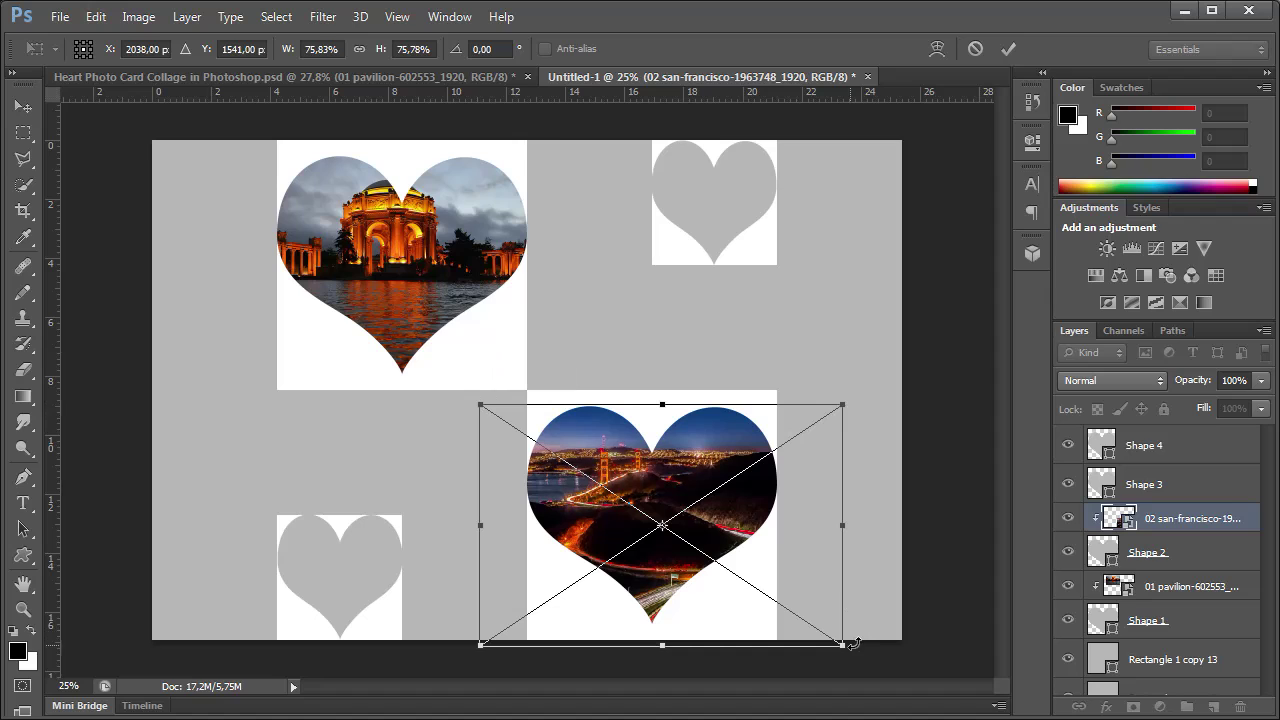
pyautogui.moveTo(844, 648); pyautogui.dragTo(833, 625)
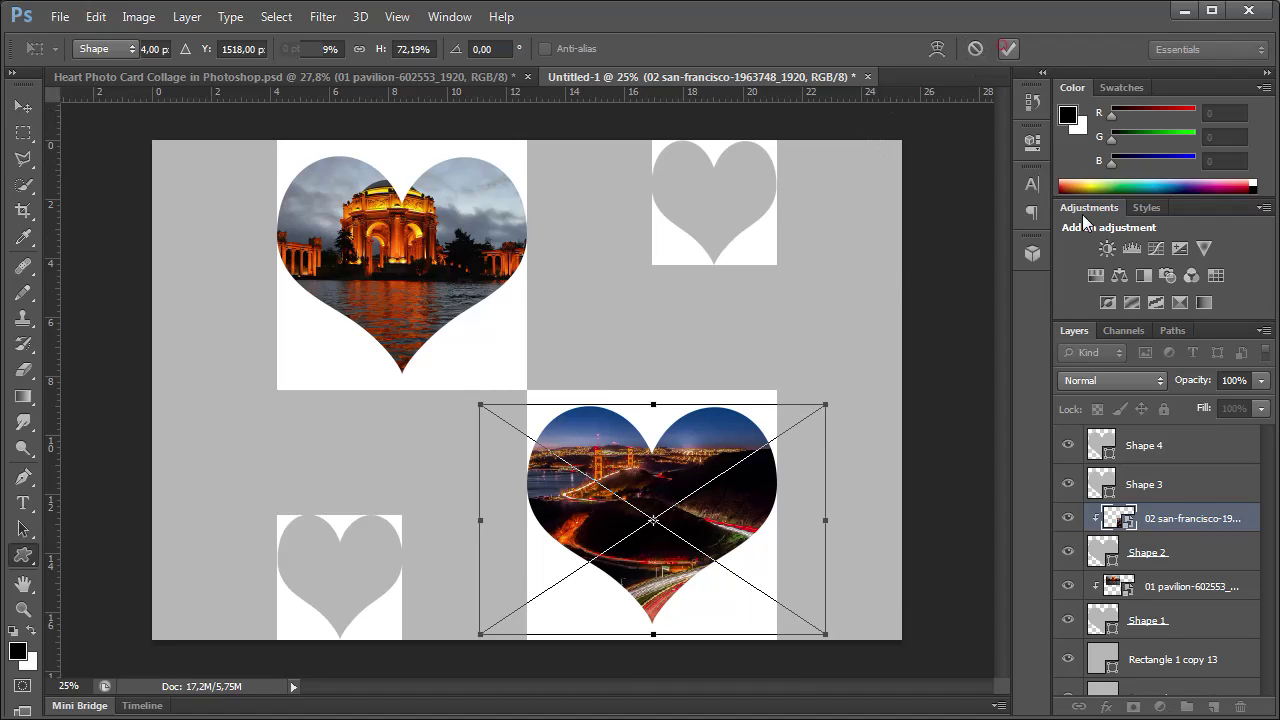
# Step: Confirm the photo transform and set a 2 pt white stroke on the heart layers Shape 4, Shape 3, Shape 2 and Shape 1
pyautogui.click(1007, 48)
pyautogui.click(1164, 485)
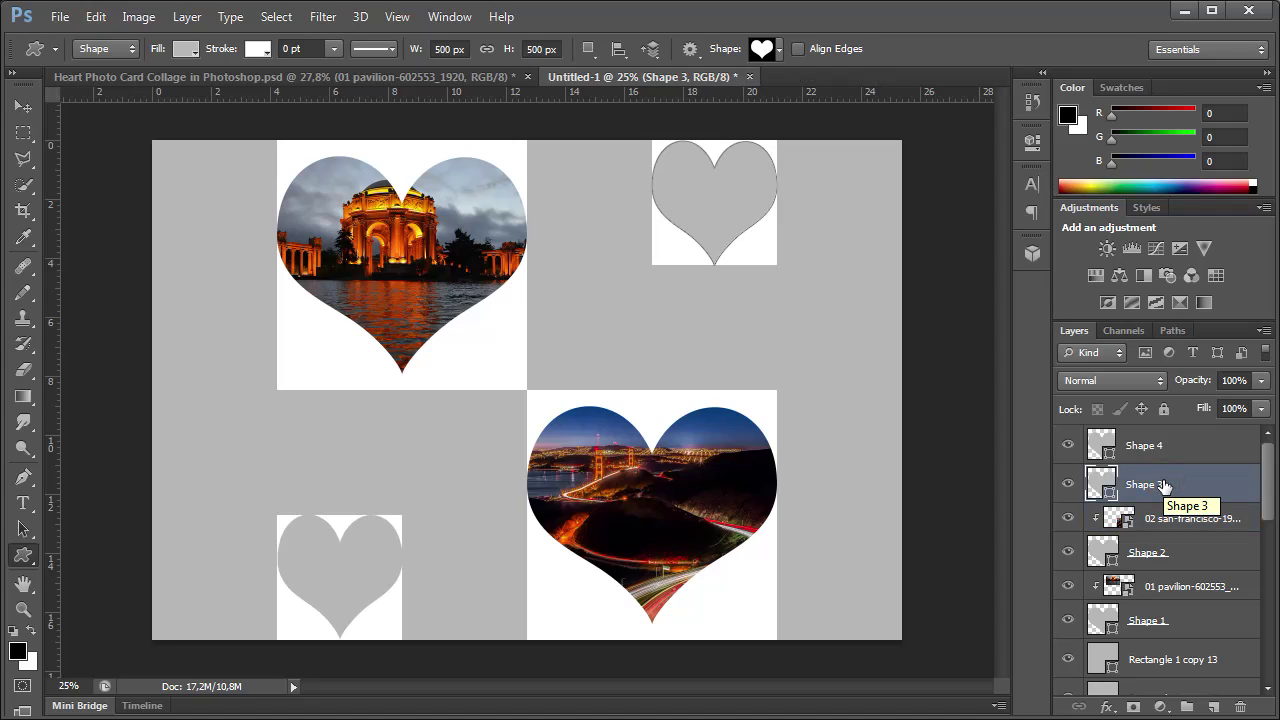
pyautogui.click(1160, 450)
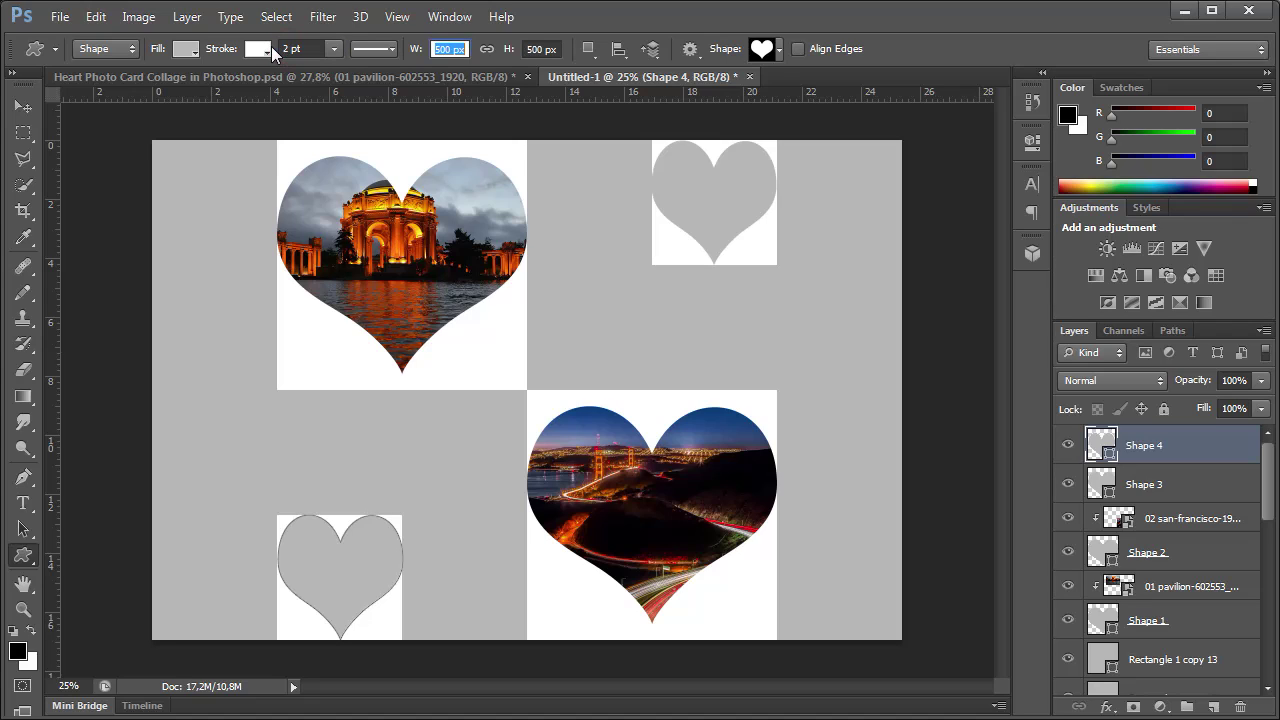
pyautogui.click(1162, 487)
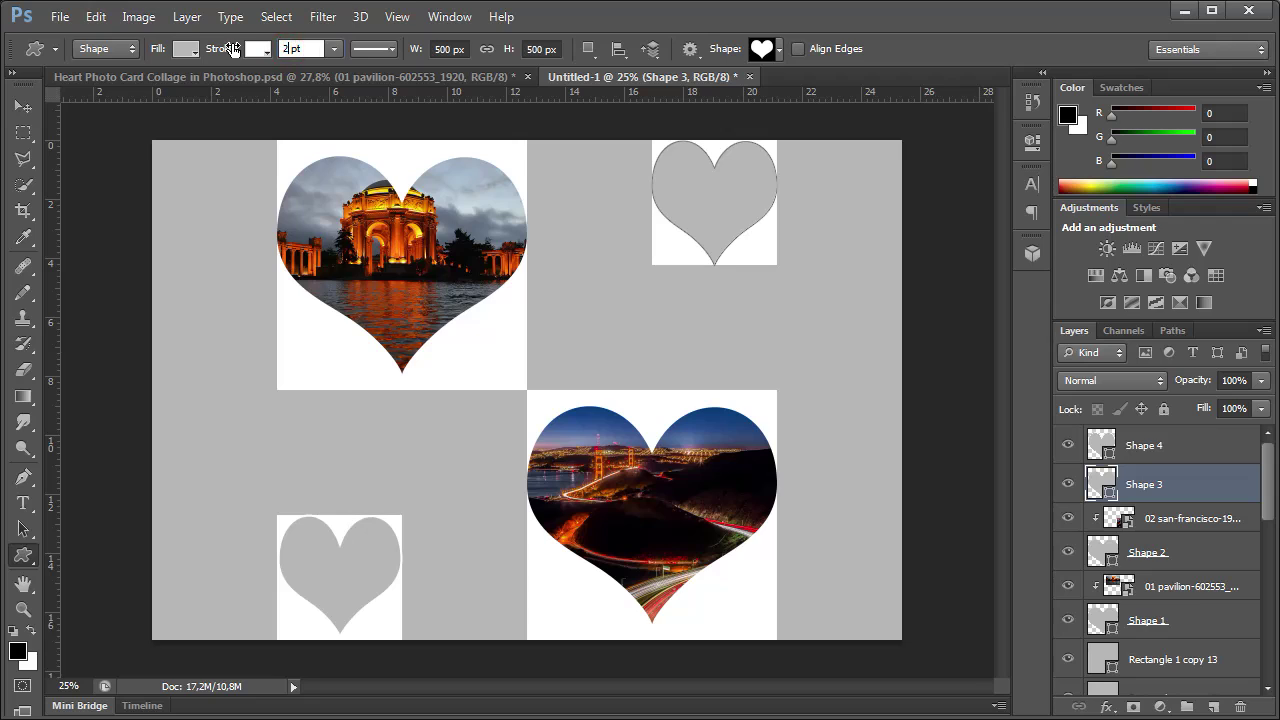
pyautogui.click(1160, 552)
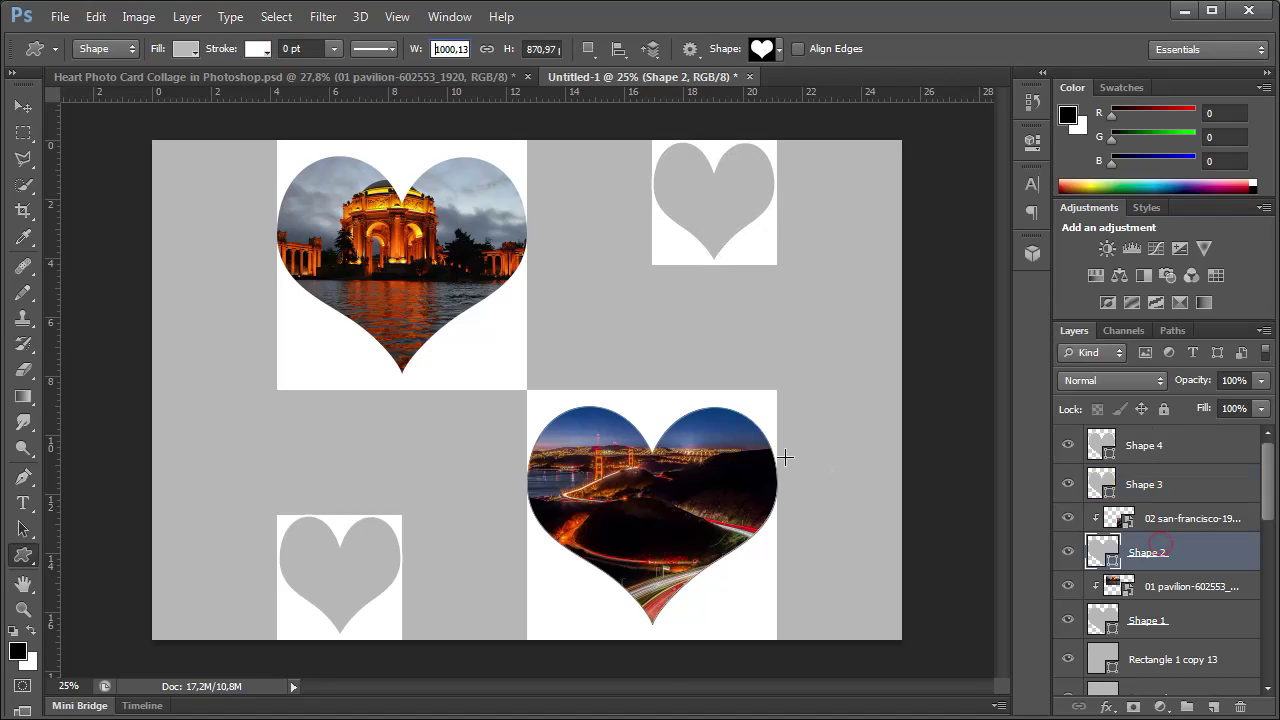
pyautogui.click(1147, 620)
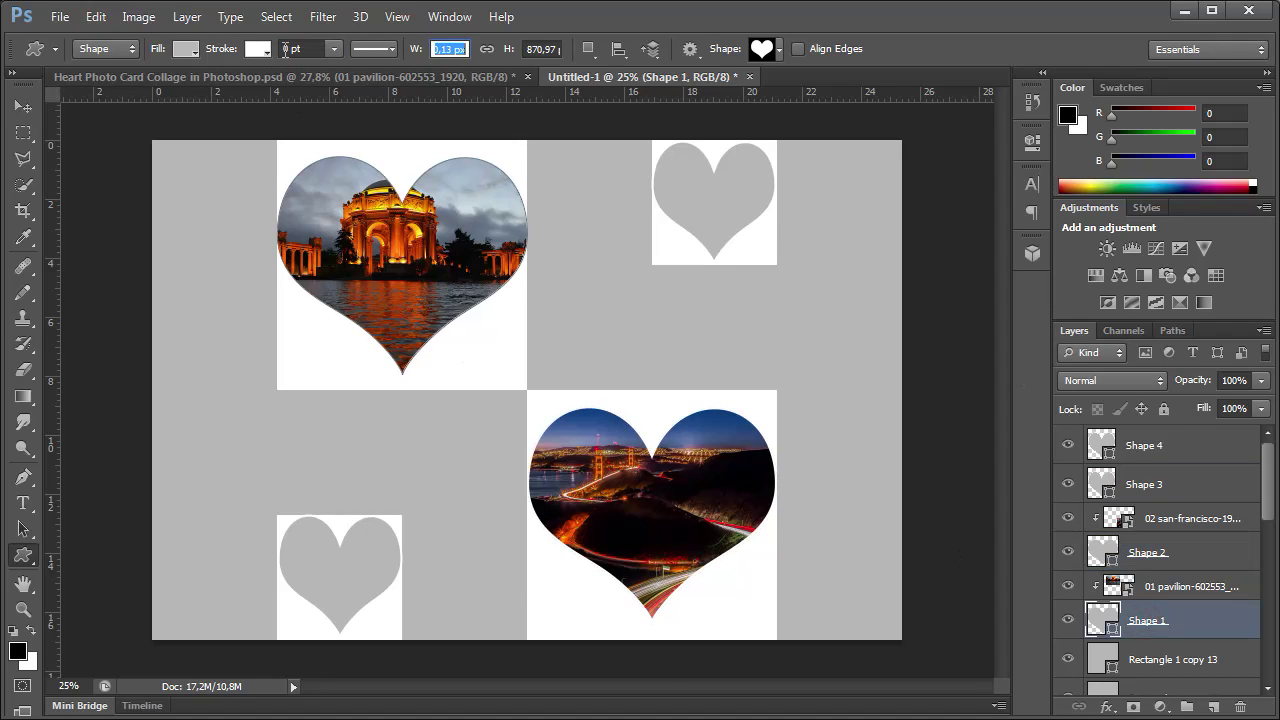
# Step: Set a 2 pt white stroke on the gray squares Rectangle 1 copy 13, 12, 11 and 10
pyautogui.click(1165, 657)
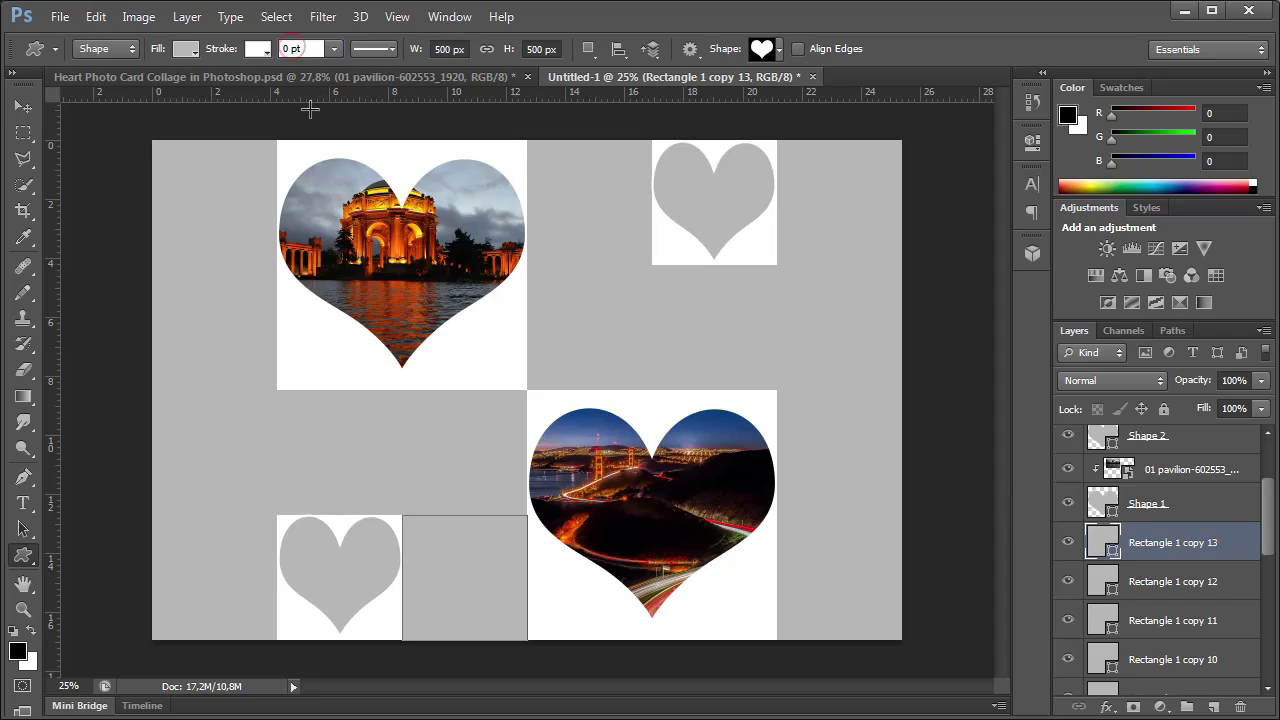
pyautogui.click(1182, 590)
pyautogui.press('Return')
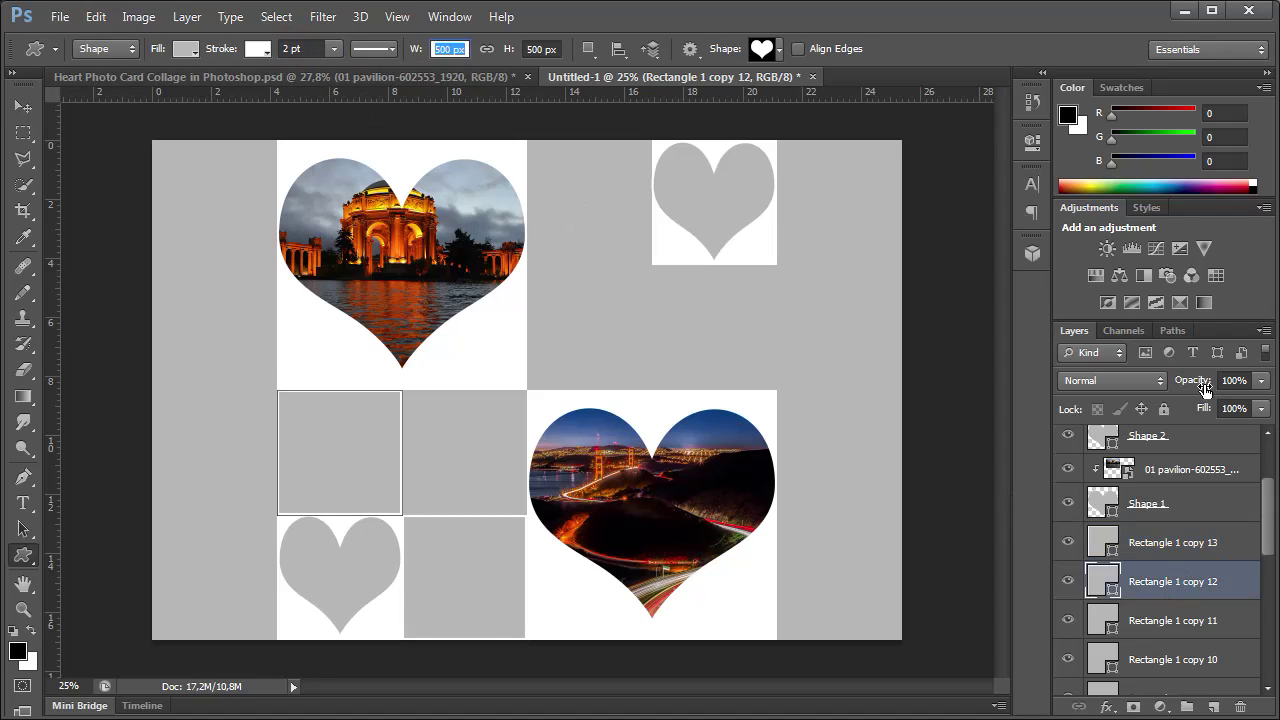
pyautogui.hotkey('alt', '[')
pyautogui.click(313, 48)
pyautogui.hotkey('alt', '[')
pyautogui.click(318, 48)
pyautogui.write('0')
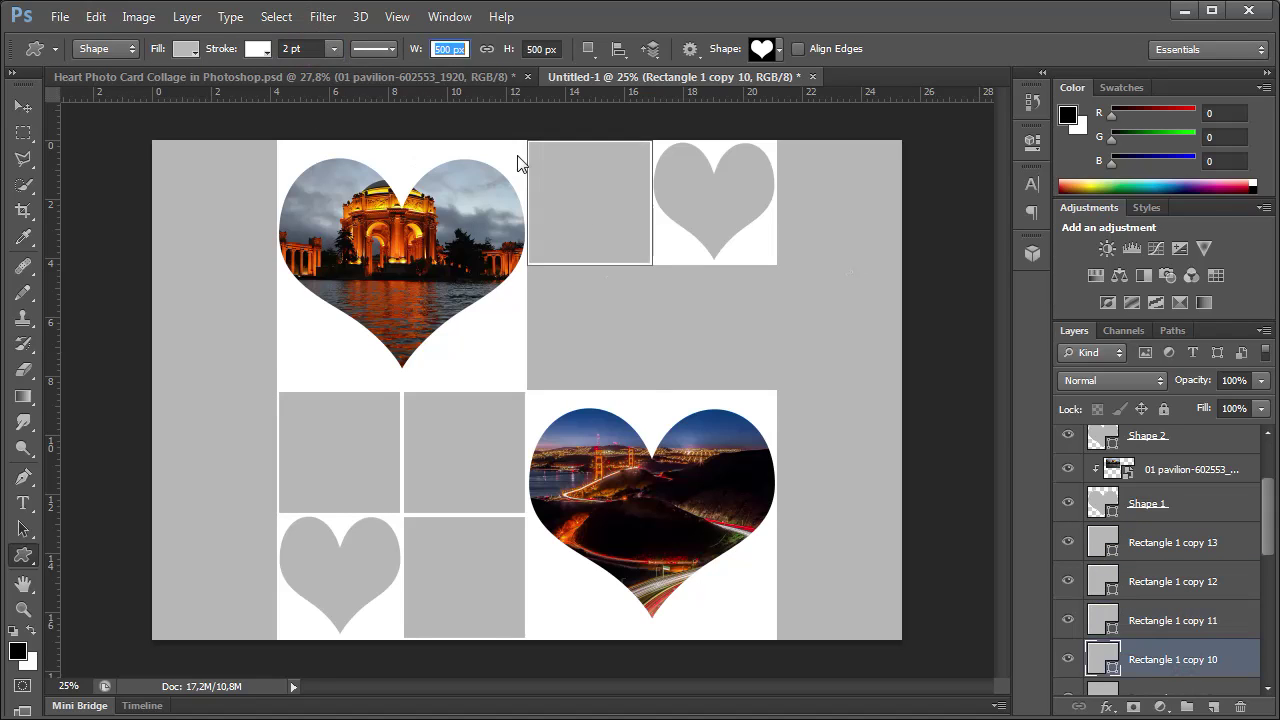
# Step: Set the stroke of Rectangle 1 copy 9, copy 8 and copy 7 to 2 pt
pyautogui.hotkey('alt', '[')
pyautogui.write('0')
pyautogui.press('Tab')
pyautogui.hotkey('alt', '[')
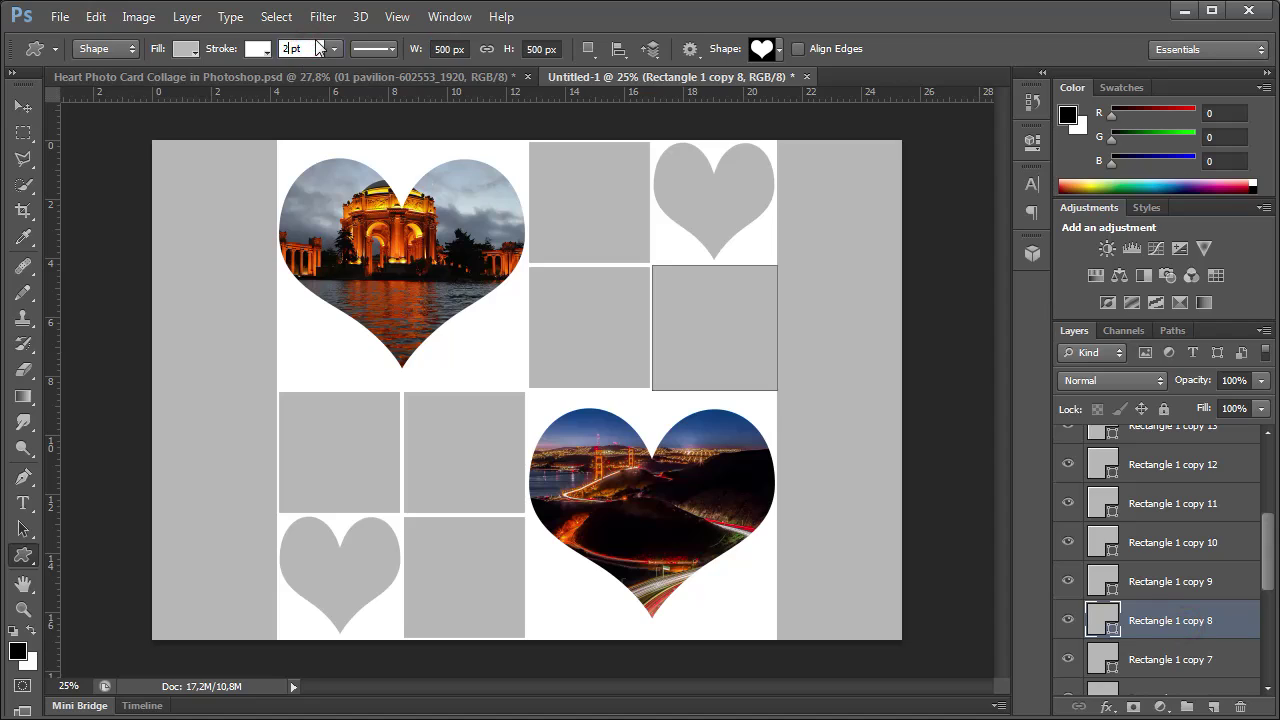
pyautogui.write('0')
pyautogui.press('Tab')
pyautogui.hotkey('alt', '[')
pyautogui.press('Tab')
# Step: Give Rectangle 1 copy 6, copy 5 and copy 4 in the last column a 2 pt stroke
pyautogui.scroll(-1, 1168, 583)
pyautogui.click(1168, 583)
pyautogui.click(307, 47)
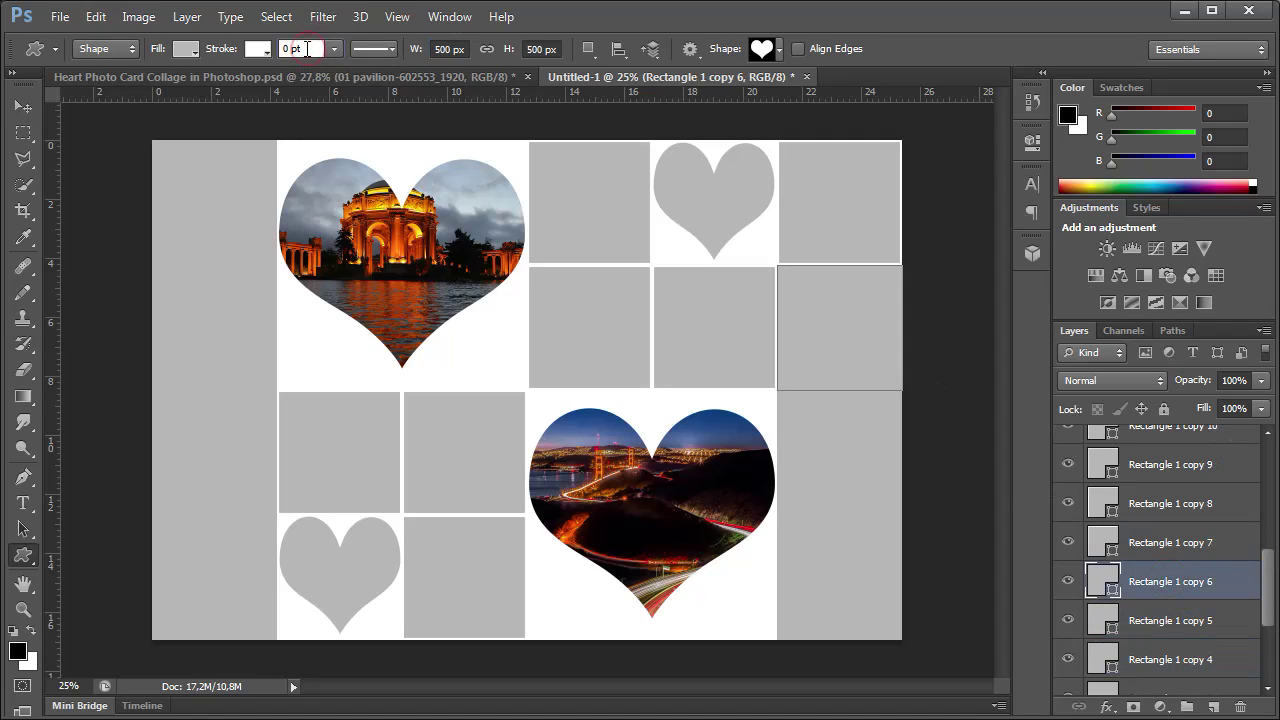
pyautogui.write('2')
pyautogui.press('Tab')
pyautogui.click(1154, 628)
pyautogui.click(314, 44)
pyautogui.click(1165, 660)
pyautogui.click(312, 48)
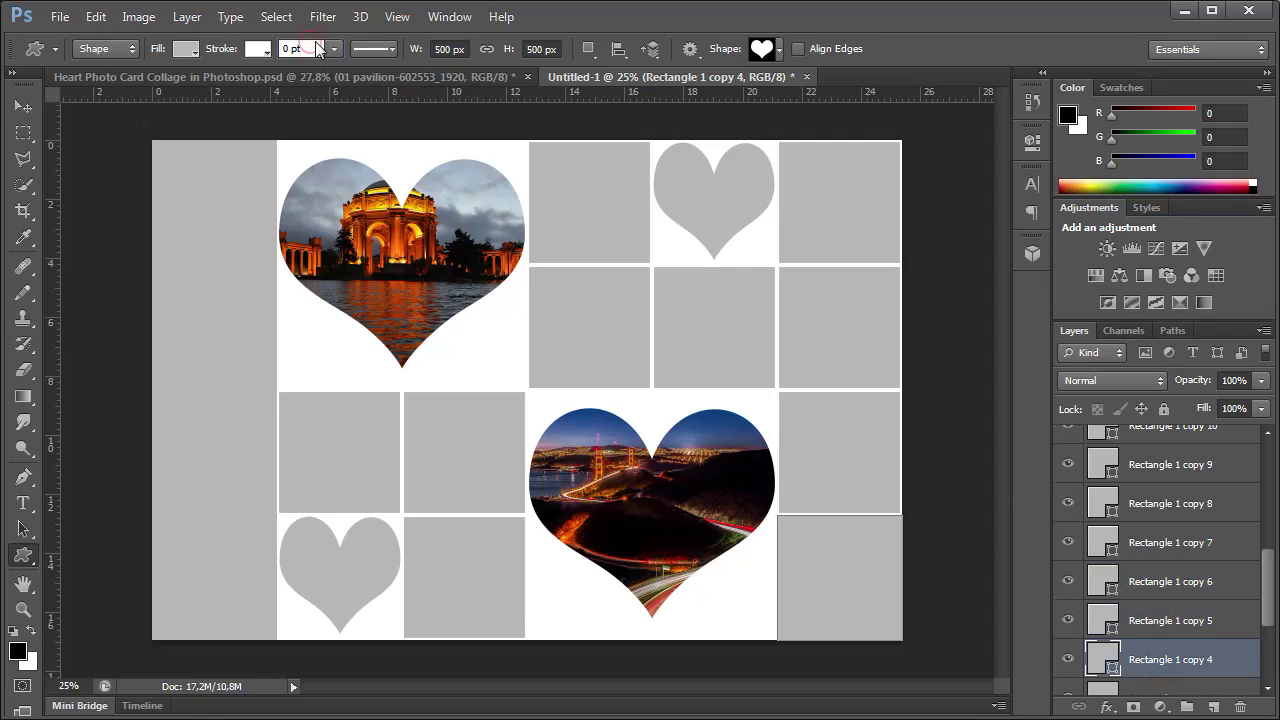
# Step: Set a 2 pt stroke on the first-column squares Rectangle 1 copy 3, copy 2, copy and Rectangle 1
pyautogui.scroll(-2, 1171, 542)
pyautogui.click(1160, 542)
pyautogui.click(316, 47)
pyautogui.write('2')
pyautogui.press('Tab')
pyautogui.click(1145, 581)
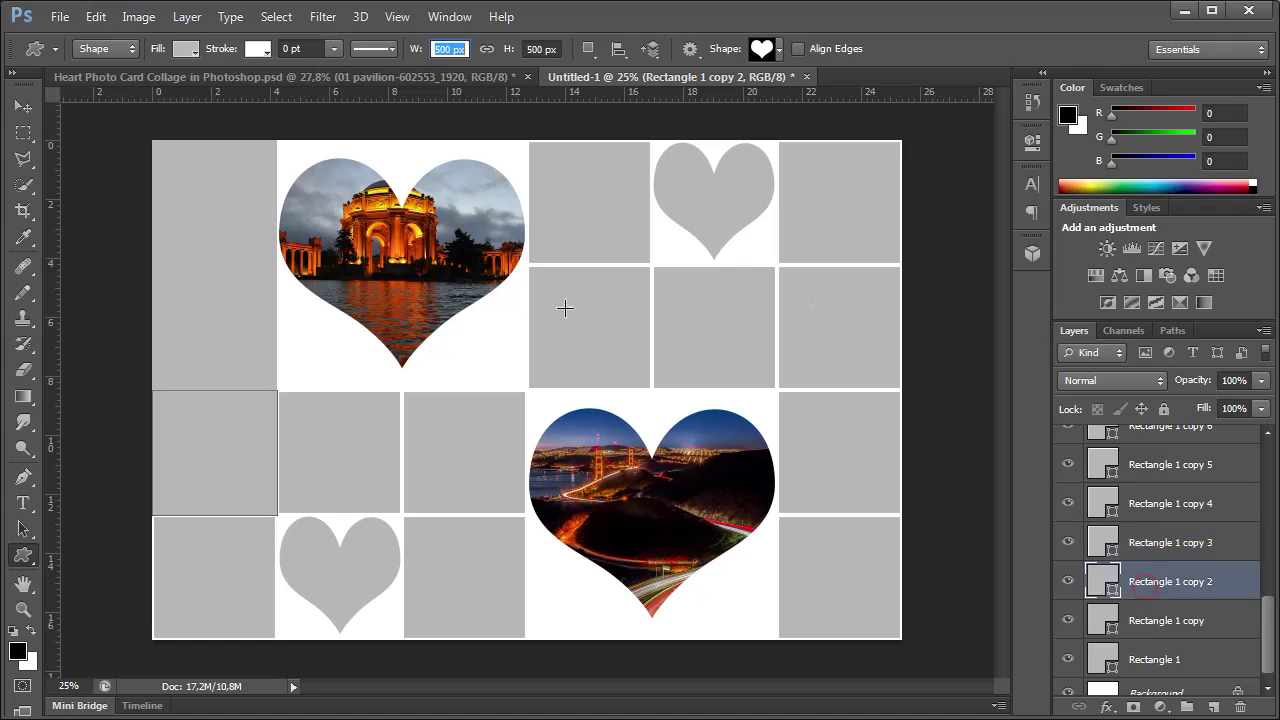
pyautogui.press('Tab')
pyautogui.click(1199, 620)
pyautogui.click(305, 47)
pyautogui.write('2')
pyautogui.press('Tab')
pyautogui.click(1153, 660)
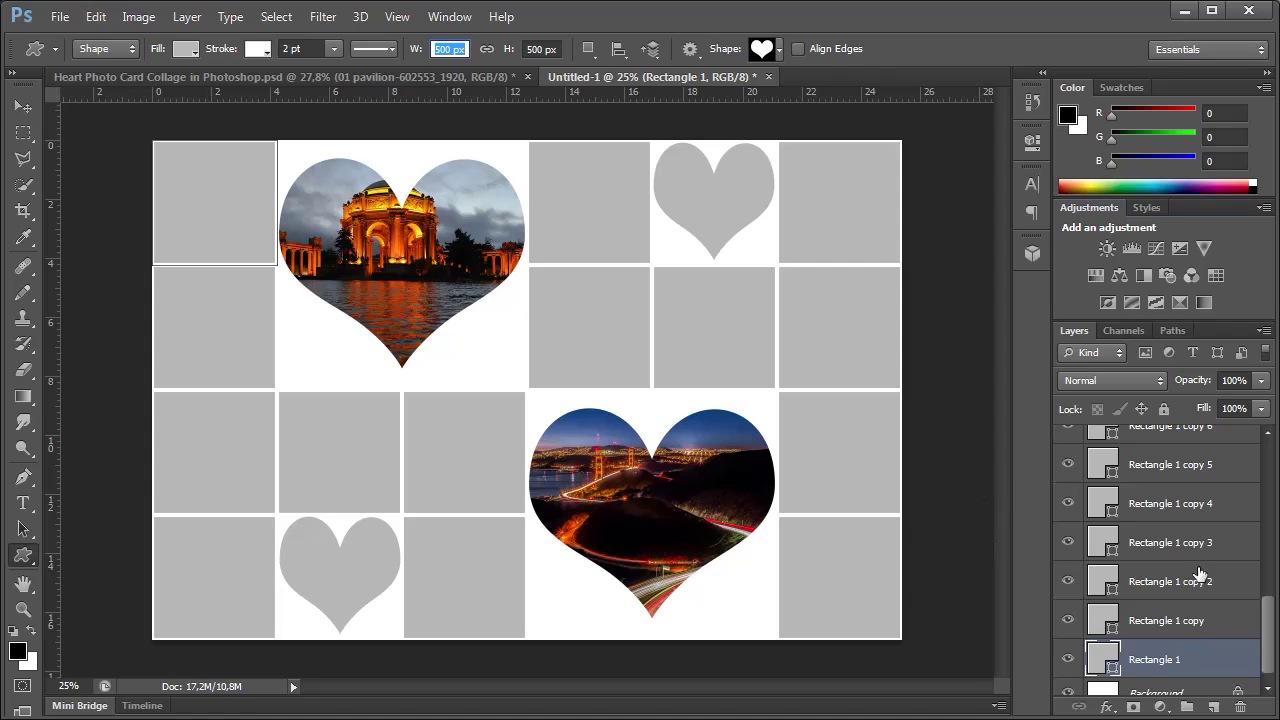
# Step: Place the photo 03 san-francisco-1633204_1920 directly above the Shape 4 layer
pyautogui.scroll(10, 1199, 572)
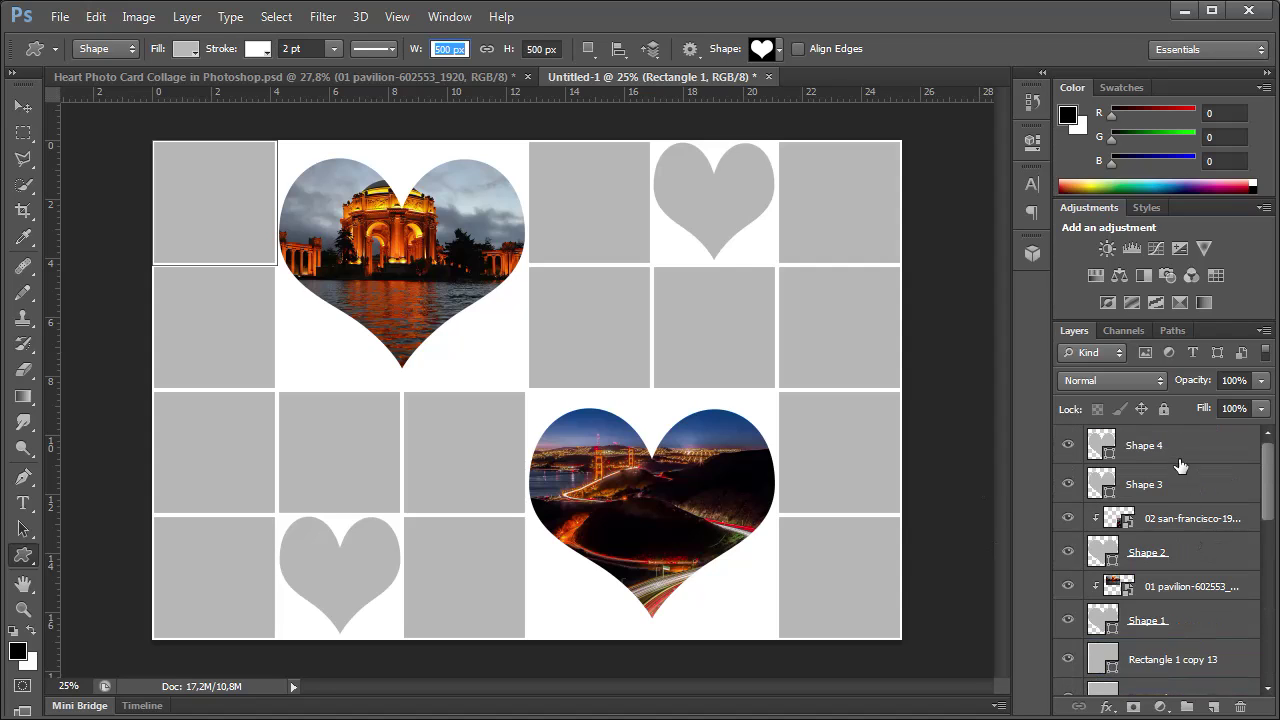
pyautogui.click(1182, 457)
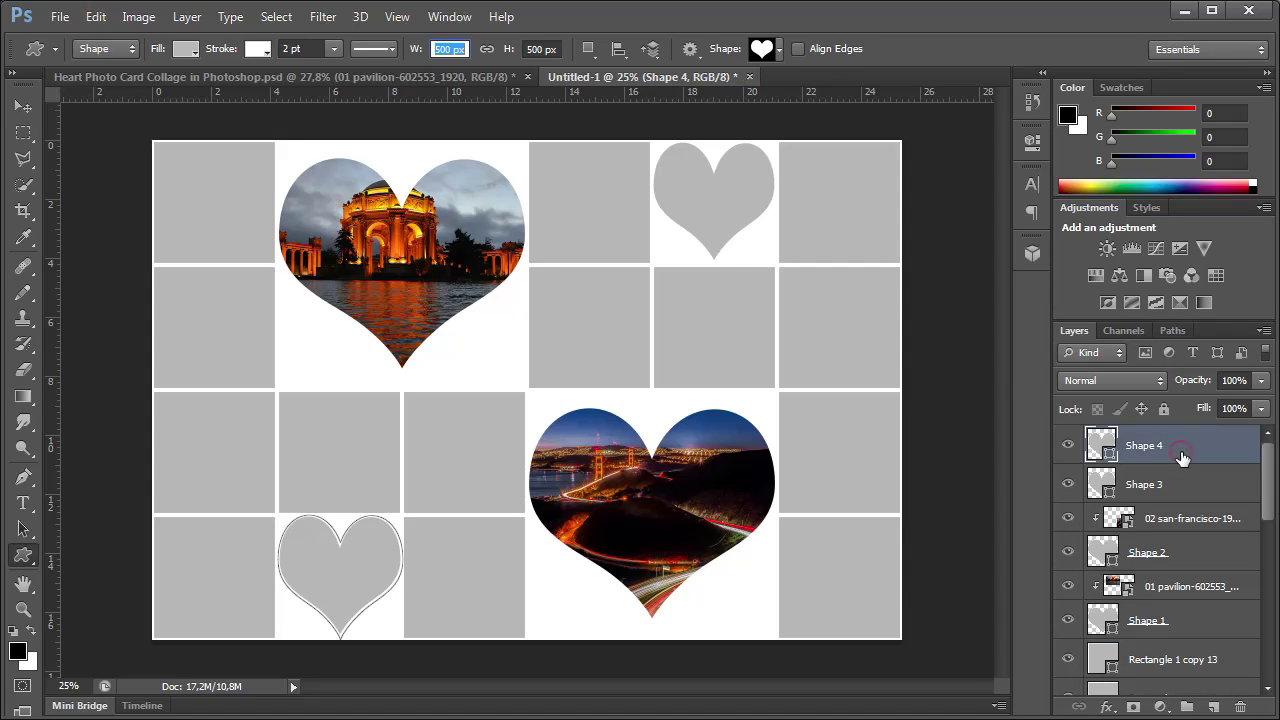
pyautogui.click(59, 17)
pyautogui.click(135, 344)
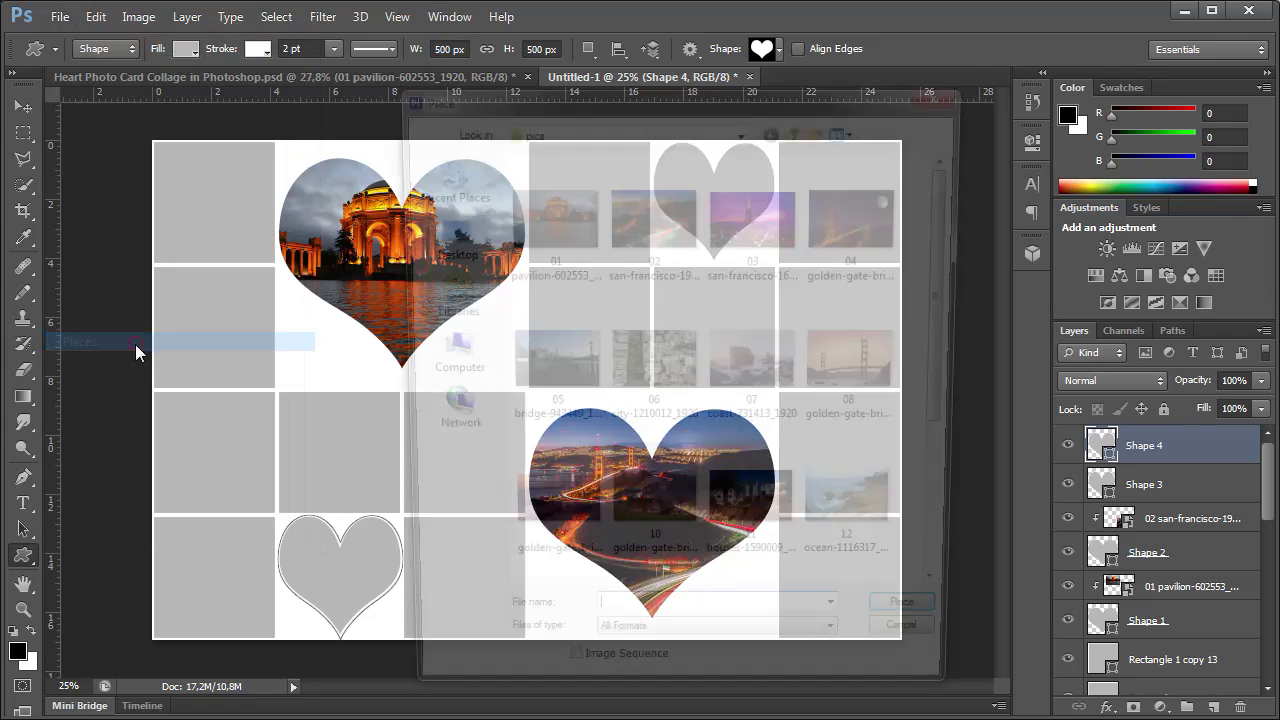
pyautogui.doubleClick(790, 258)
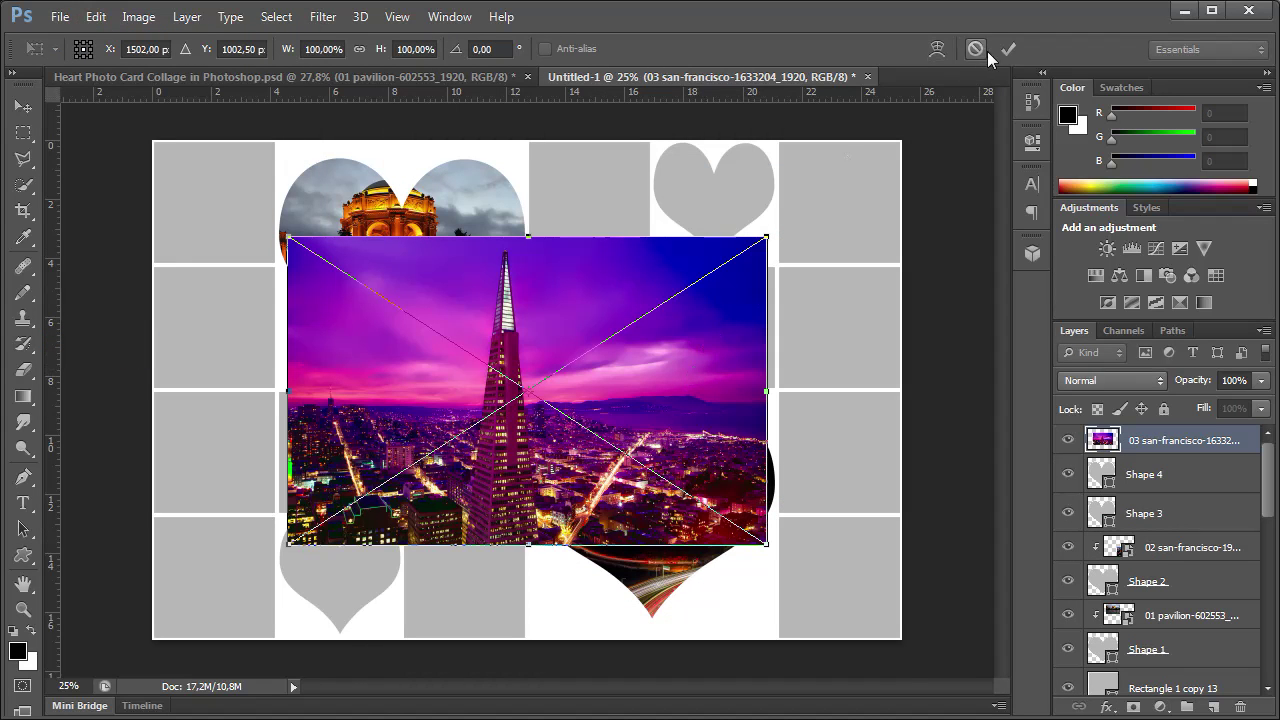
pyautogui.click(1012, 50)
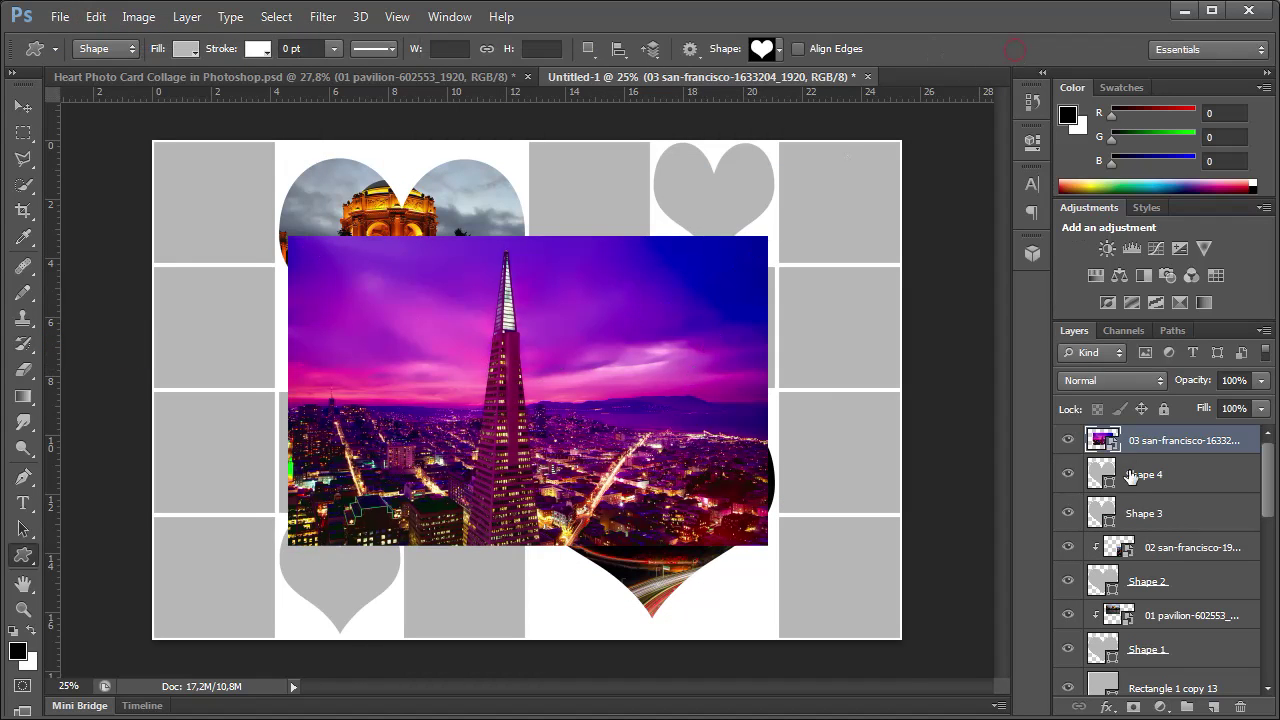
# Step: Locate the Shape 4 heart by toggling its visibility and move the purple skyline photo over it in row 4
pyautogui.click(1068, 475)
pyautogui.click(1068, 475)
pyautogui.press('v')
pyautogui.hotkey('ctrl', 't')
pyautogui.moveTo(669, 383); pyautogui.dragTo(574, 506)
pyautogui.click(1007, 49)
pyautogui.press('u')
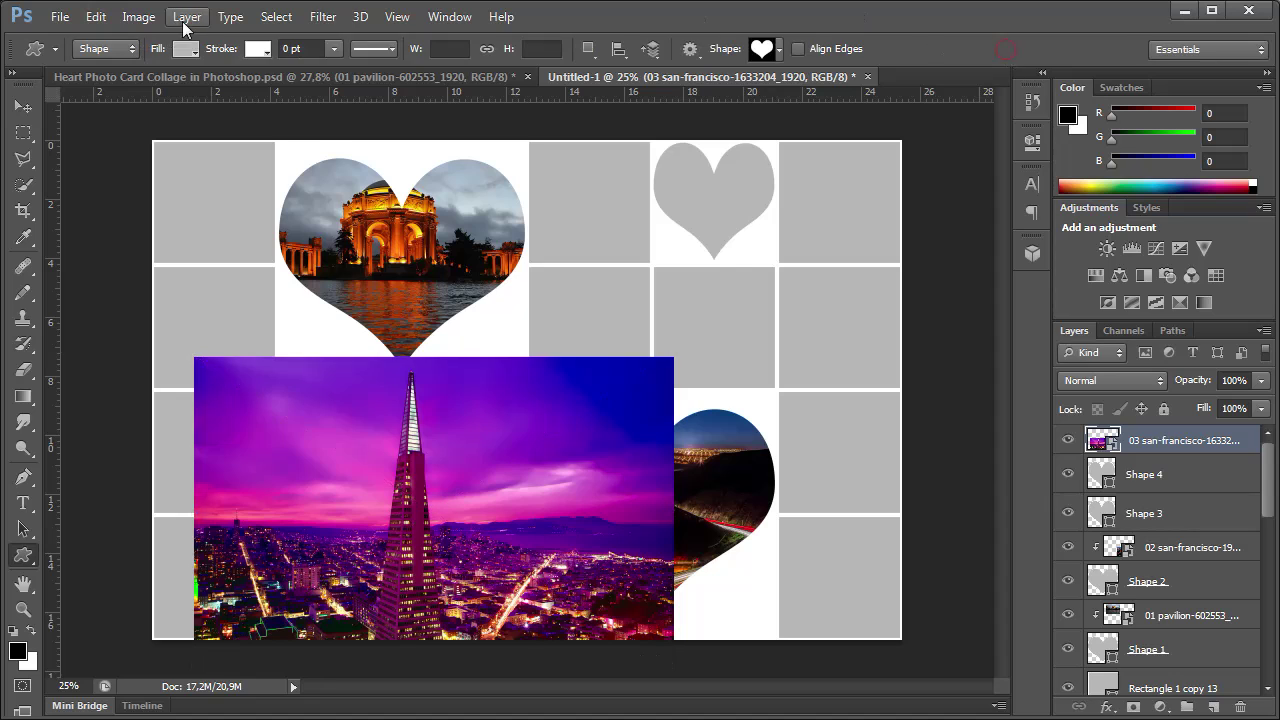
# Step: Clip the purple skyline photo to Shape 4 and scale it down so the tower shows inside the small heart
pyautogui.click(187, 16)
pyautogui.click(275, 275)
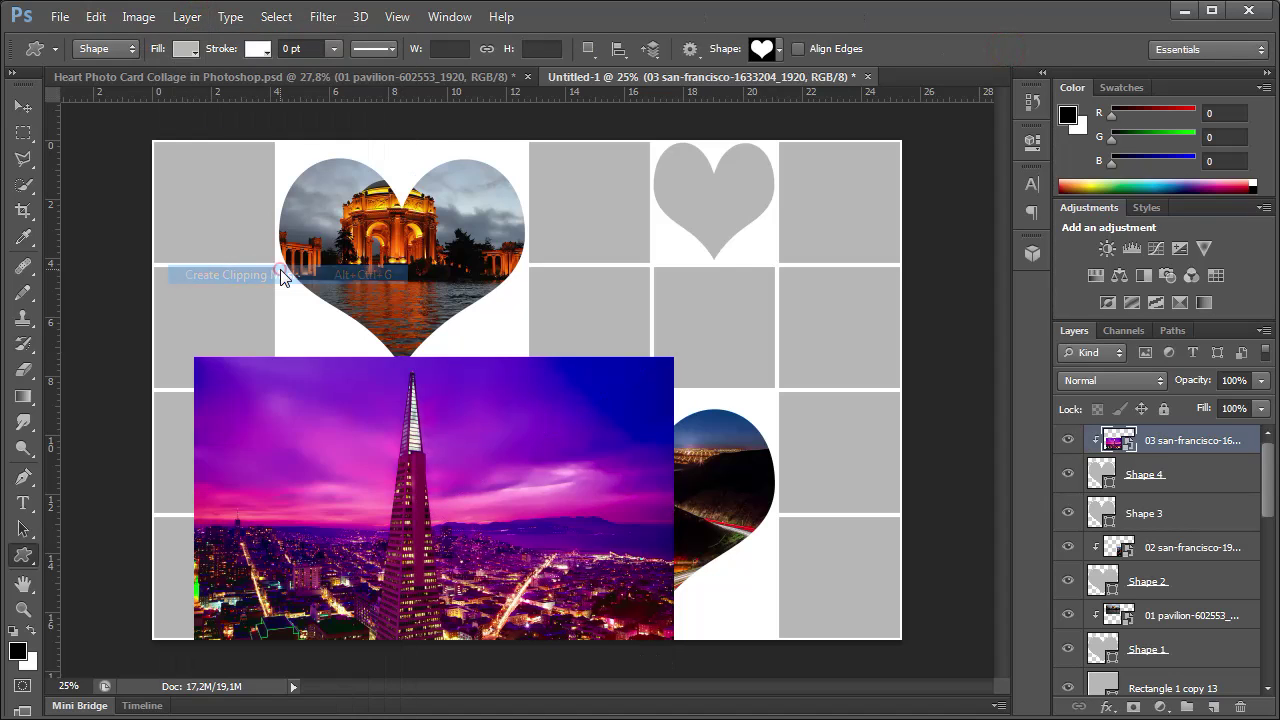
pyautogui.hotkey('ctrl', 't')
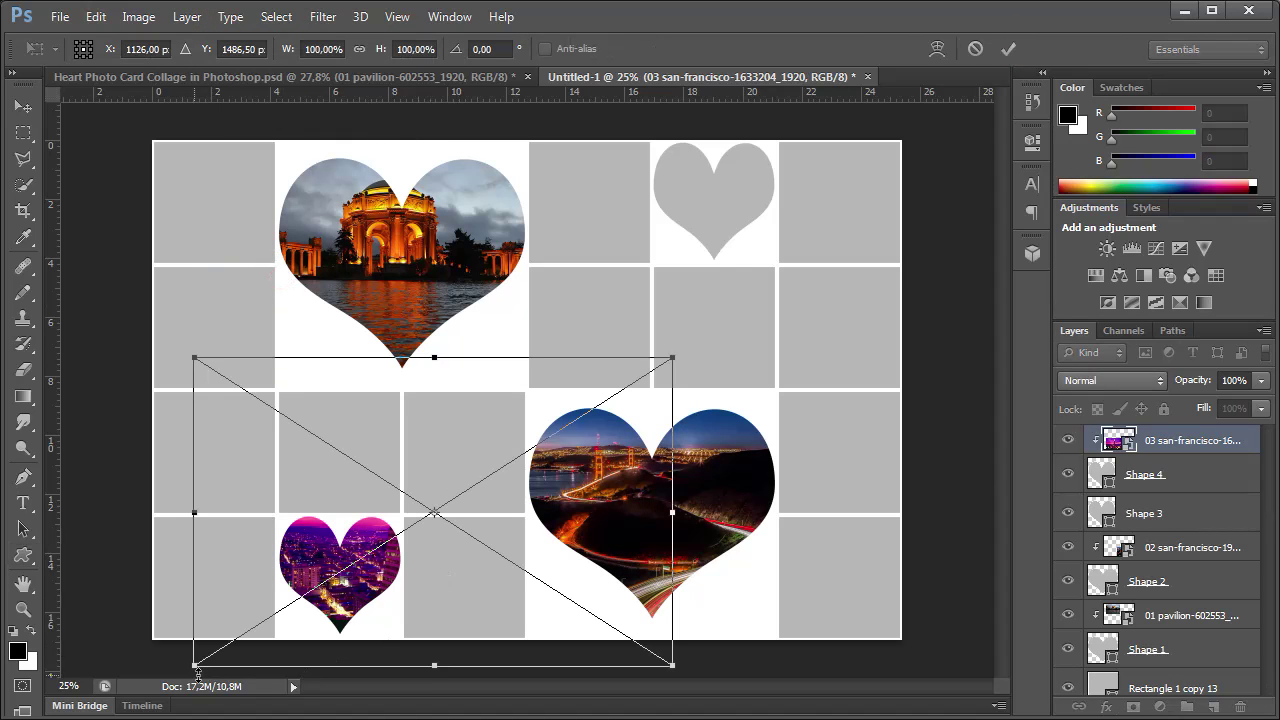
pyautogui.moveTo(186, 670); pyautogui.dragTo(222, 647)
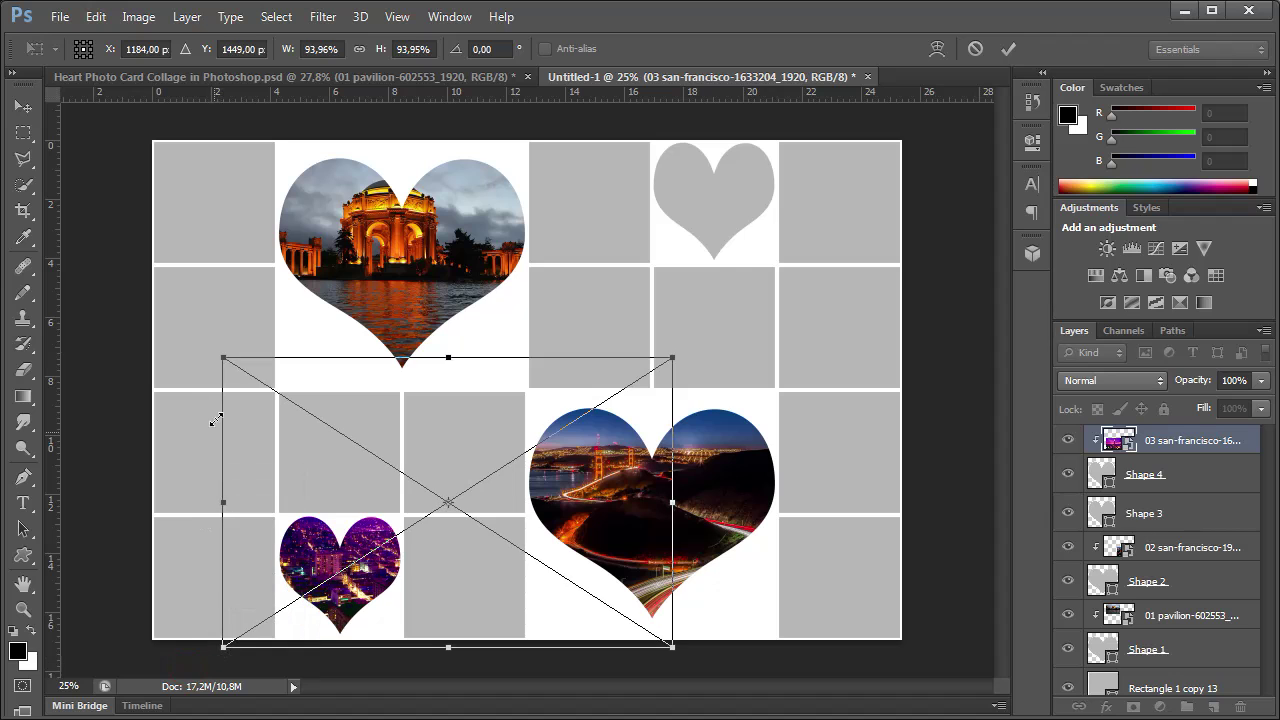
pyautogui.moveTo(222, 357); pyautogui.dragTo(271, 386)
pyautogui.moveTo(671, 386); pyautogui.dragTo(486, 514)
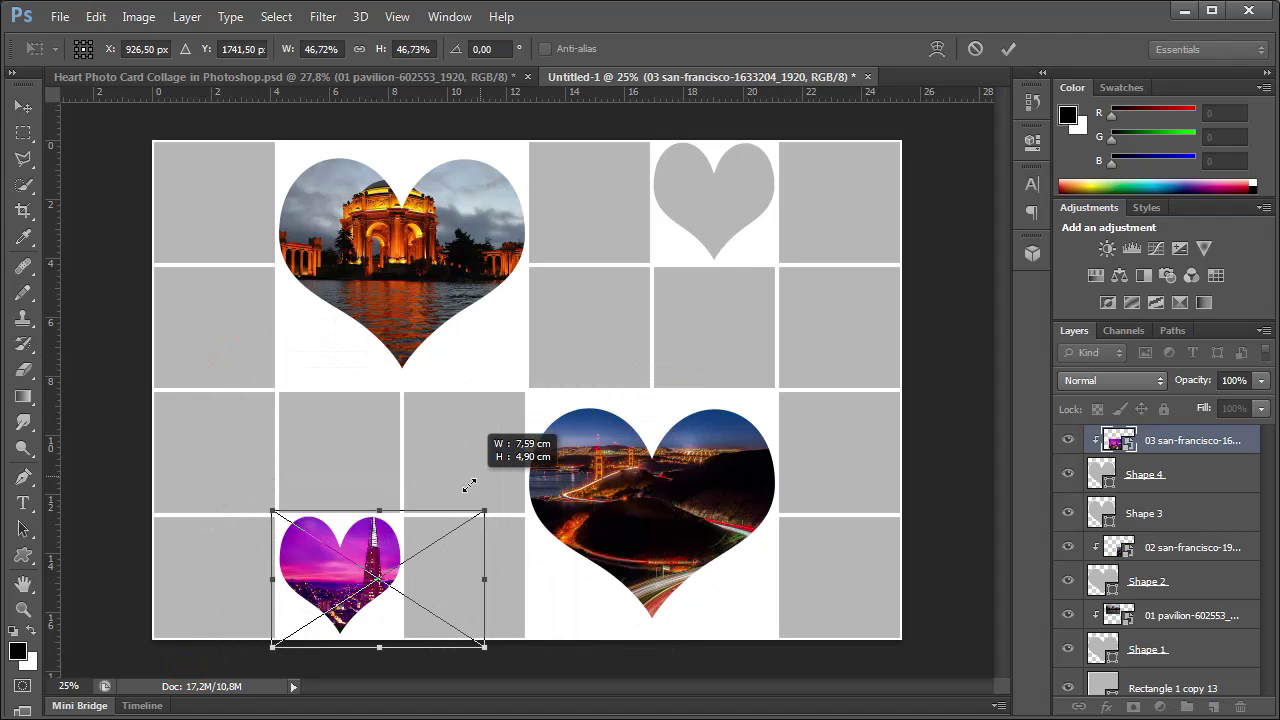
pyautogui.click(1008, 48)
# Step: Place the photo 04 golden-gate-bridge-1150487_1920 above Shape 3 and clip it to that heart
pyautogui.click(1148, 513)
pyautogui.click(60, 17)
pyautogui.click(157, 337)
pyautogui.doubleClick(891, 214)
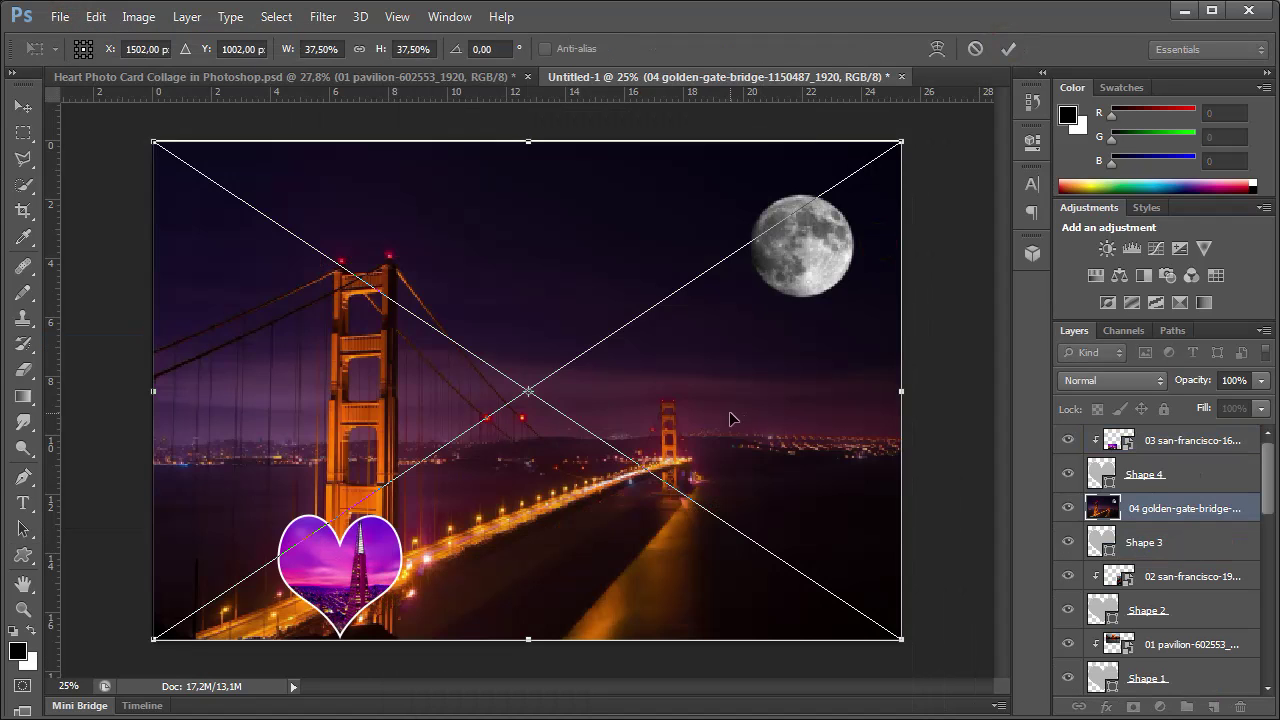
pyautogui.click(1008, 49)
pyautogui.click(187, 17)
pyautogui.click(292, 275)
# Step: Scale the night Golden Gate photo down so the bridge tower sits inside the small heart in row 1
pyautogui.hotkey('ctrl', 't')
pyautogui.moveTo(153, 638); pyautogui.dragTo(655, 318)
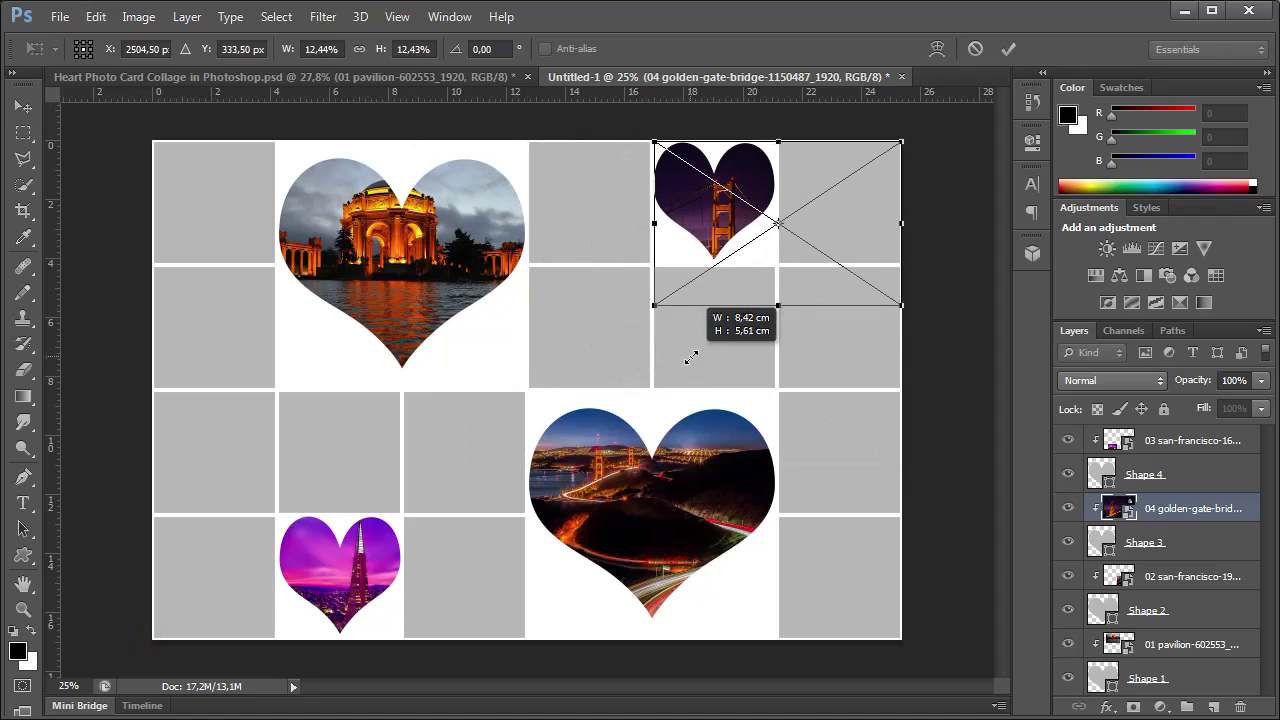
pyautogui.moveTo(900, 314); pyautogui.dragTo(837, 265)
pyautogui.click(1008, 48)
# Step: Place the photo 05 bridge-943449_1920 above Rectangle 1 copy 13 and clip it to that square
pyautogui.scroll(-3, 1103, 557)
pyautogui.click(1095, 572)
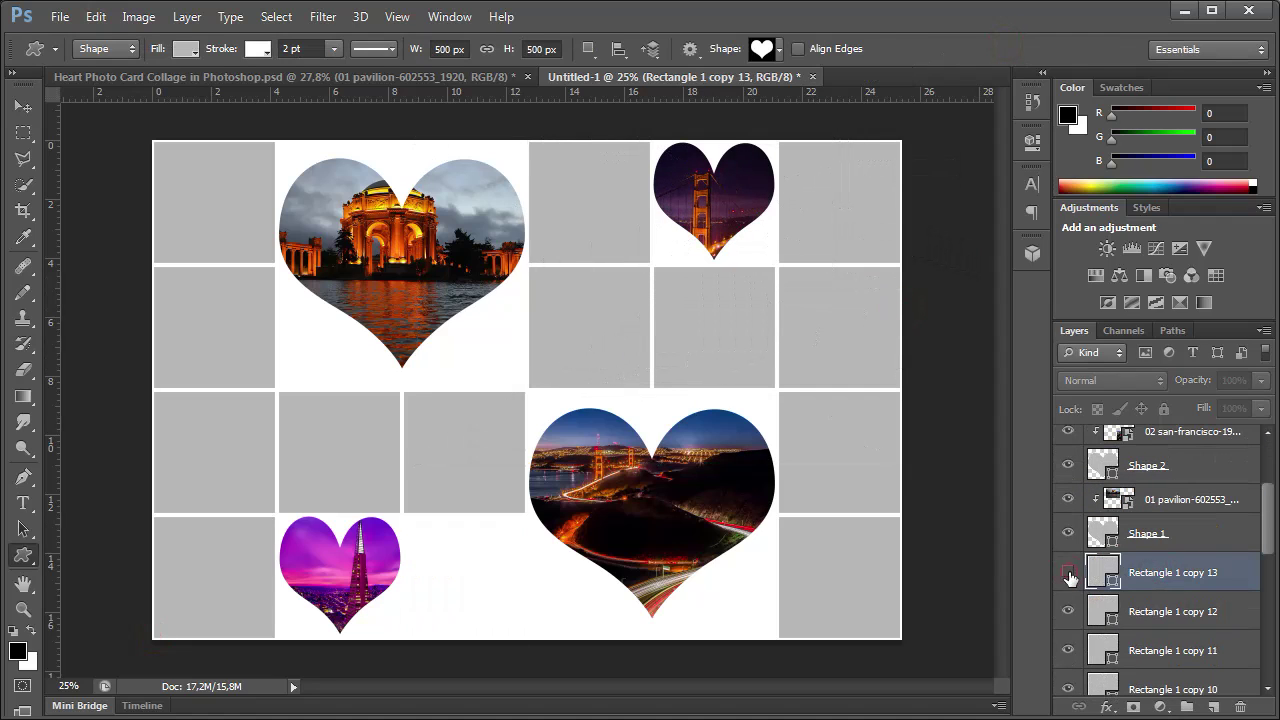
pyautogui.click(60, 17)
pyautogui.click(160, 337)
pyautogui.doubleClick(547, 362)
pyautogui.click(1008, 49)
pyautogui.click(187, 17)
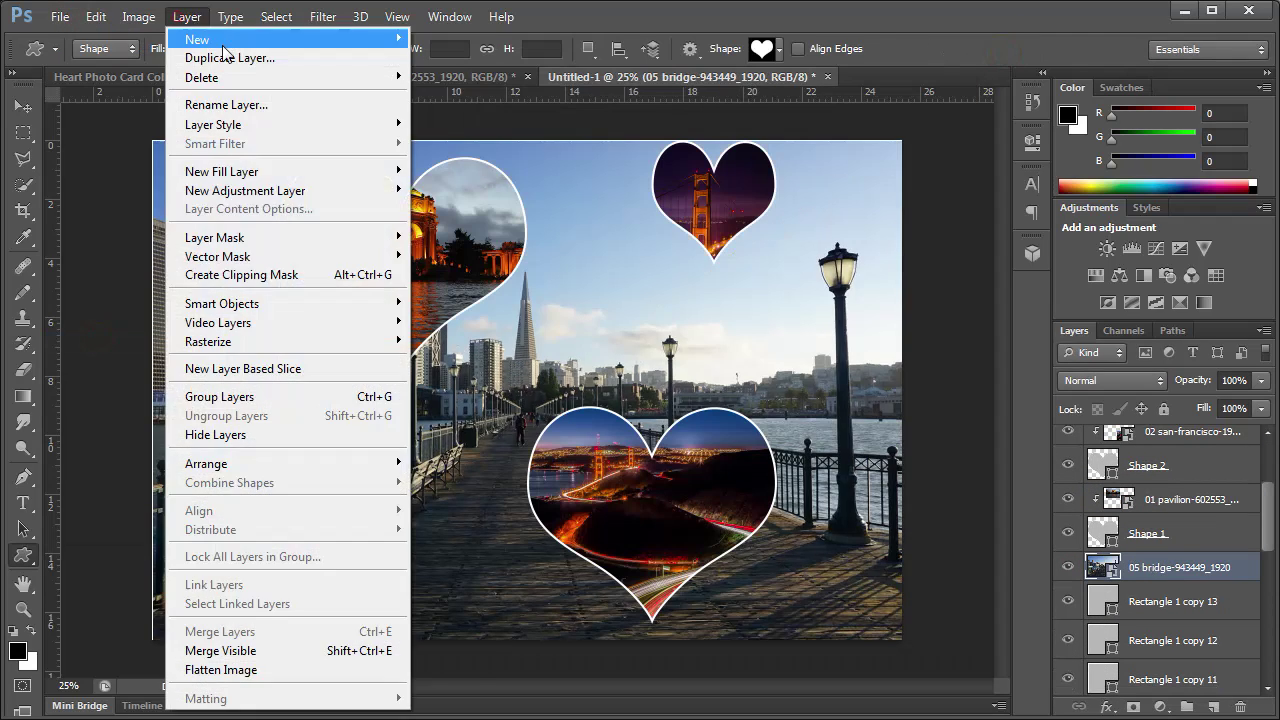
pyautogui.click(292, 275)
# Step: Scale the pier photo down to fill the square in row 4, column 3
pyautogui.hotkey('ctrl', 't')
pyautogui.moveTo(153, 141); pyautogui.dragTo(392, 328)
pyautogui.moveTo(901, 307); pyautogui.dragTo(585, 464)
pyautogui.click(1008, 49)
# Step: Place the photo 06 city-1210012_1920 above Rectangle 1 copy 12 and clip it to that square
pyautogui.scroll(-2, 1190, 640)
pyautogui.click(1112, 556)
pyautogui.click(1068, 555)
pyautogui.click(1068, 555)
pyautogui.click(60, 17)
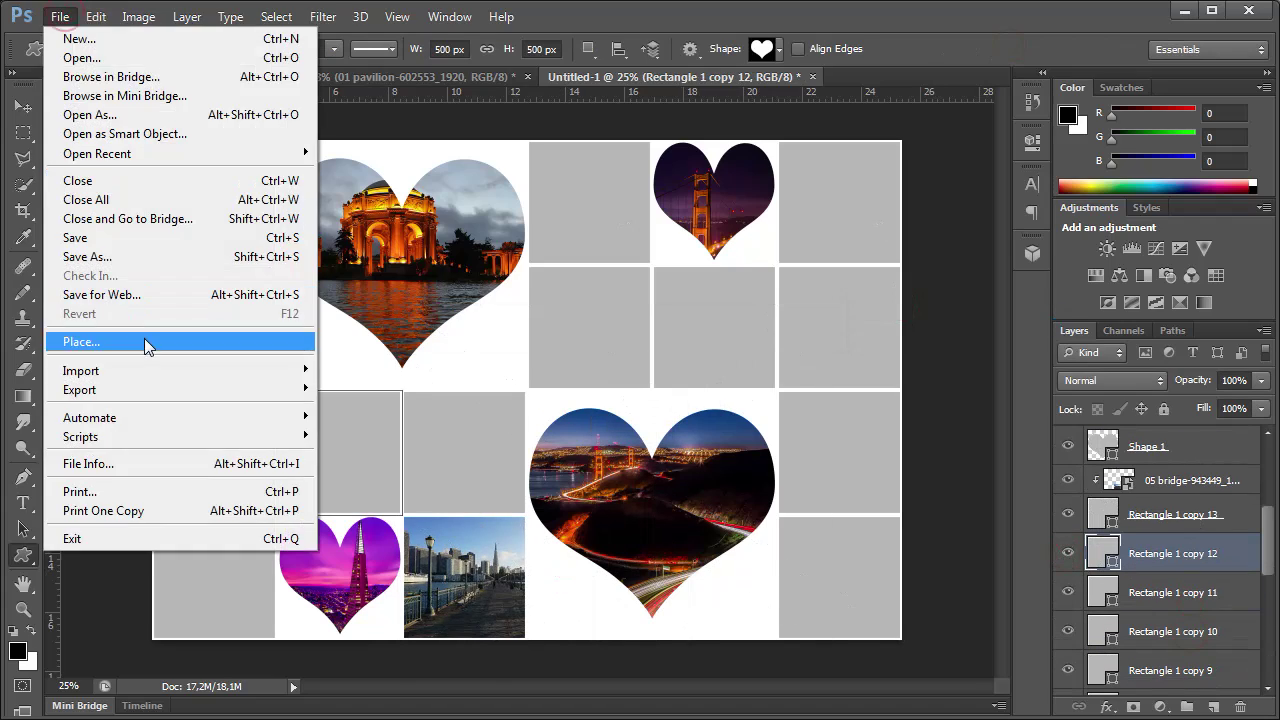
pyautogui.click(146, 343)
pyautogui.doubleClick(674, 394)
pyautogui.click(1008, 49)
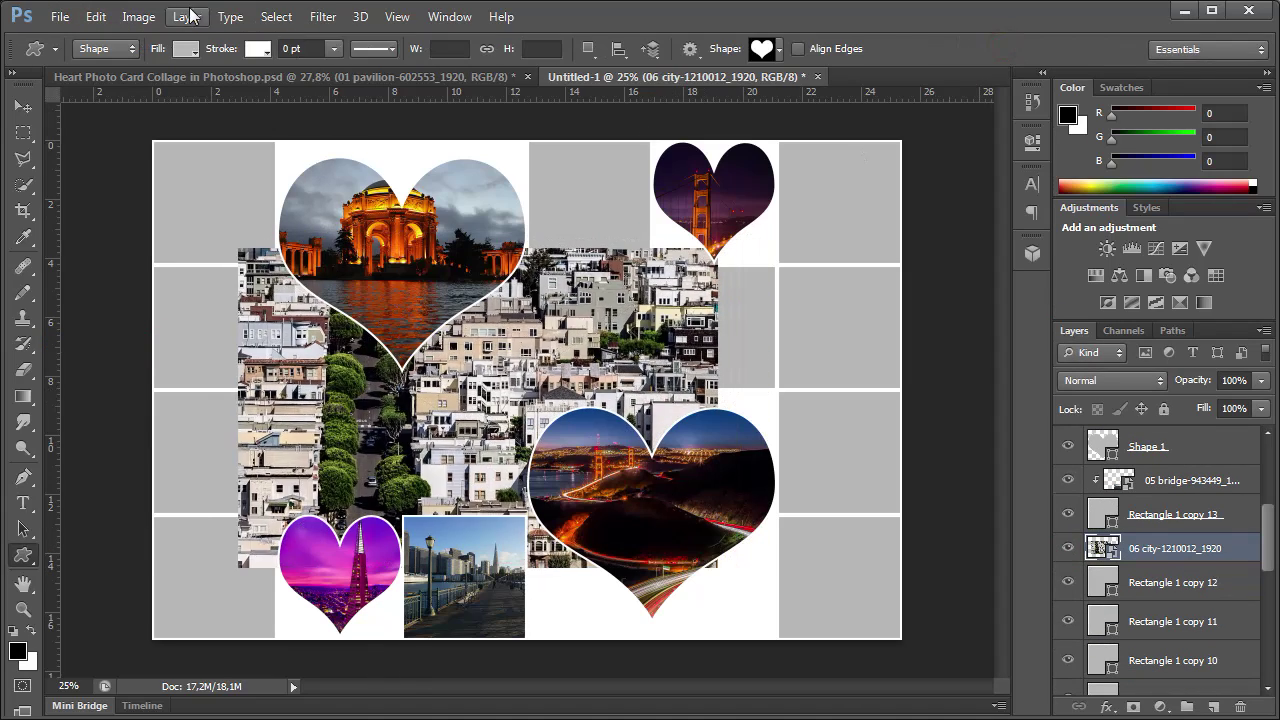
pyautogui.click(187, 17)
pyautogui.click(292, 275)
# Step: Scale the city photo down so the tree-lined street fills the square in row 3, column 2
pyautogui.hotkey('ctrl', 't')
pyautogui.moveTo(716, 248); pyautogui.dragTo(509, 388)
pyautogui.moveTo(238, 567); pyautogui.dragTo(278, 513)
pyautogui.moveTo(509, 513); pyautogui.dragTo(403, 513)
pyautogui.press('Return')
# Step: Place the photo 07 coast-731413_1920 above Rectangle 1 copy 11 and clip it to that square
pyautogui.click(1183, 622)
pyautogui.click(1068, 621)
pyautogui.click(1068, 621)
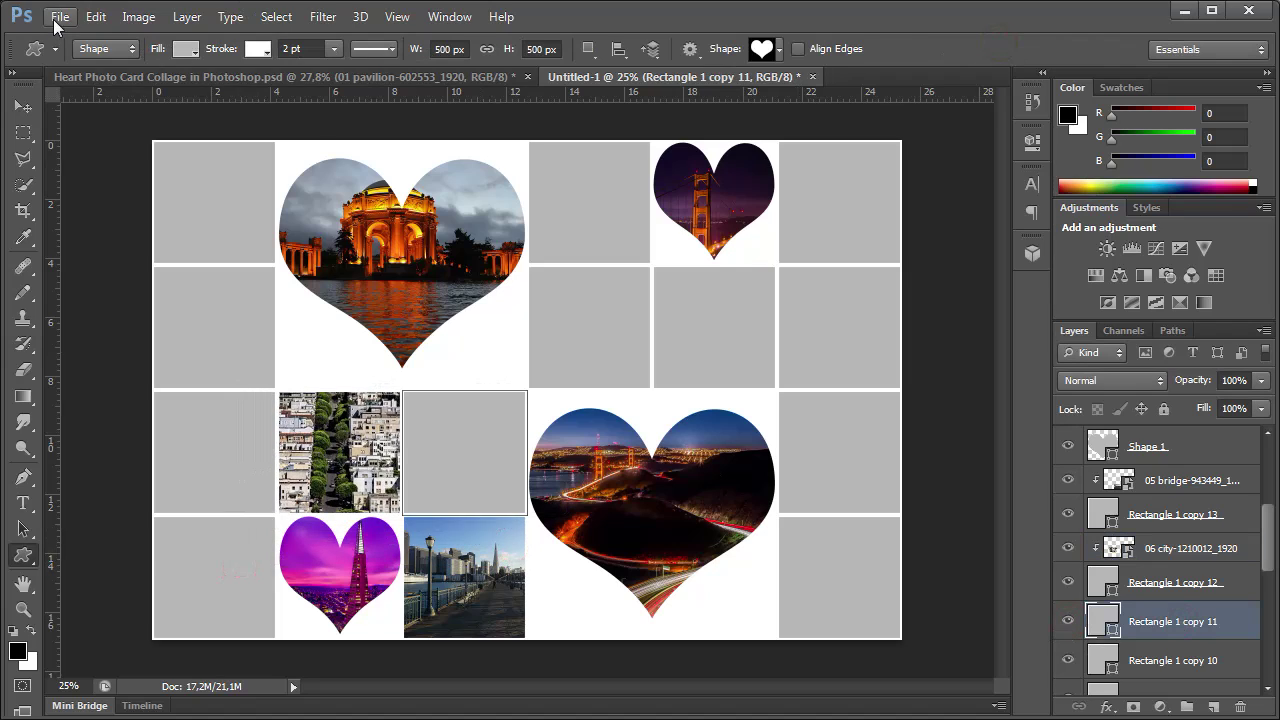
pyautogui.click(60, 17)
pyautogui.click(146, 343)
pyautogui.doubleClick(622, 385)
pyautogui.click(1008, 49)
pyautogui.click(187, 17)
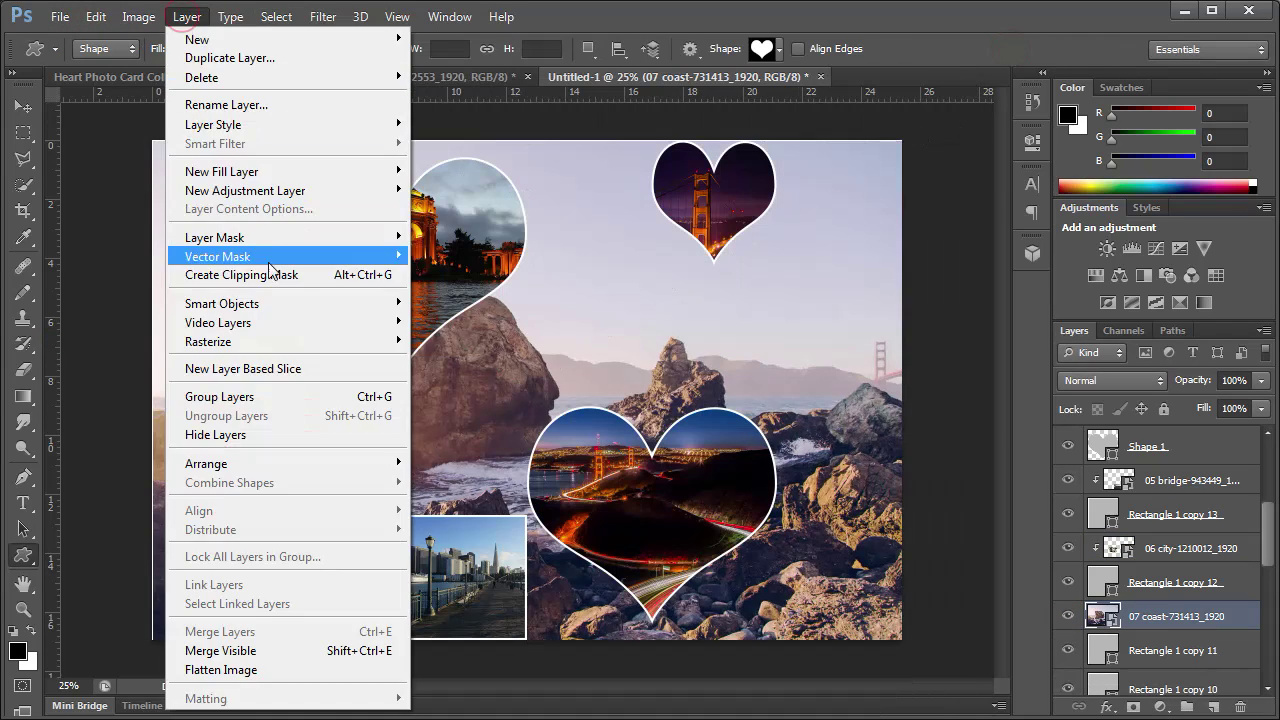
pyautogui.click(292, 275)
pyautogui.hotkey('ctrl', 't')
pyautogui.moveTo(153, 141); pyautogui.dragTo(371, 287)
pyautogui.moveTo(903, 470); pyautogui.dragTo(733, 484)
pyautogui.press('Escape')
pyautogui.click(187, 17)
pyautogui.press('Escape')
# Step: Scale the coast photo to about 9.86% so the rocks fill the square in row 3, column 3
pyautogui.hotkey('ctrl', 't')
pyautogui.moveTo(901, 142); pyautogui.dragTo(562, 368)
pyautogui.moveTo(152, 640); pyautogui.dragTo(335, 527)
pyautogui.moveTo(328, 367); pyautogui.dragTo(360, 388)
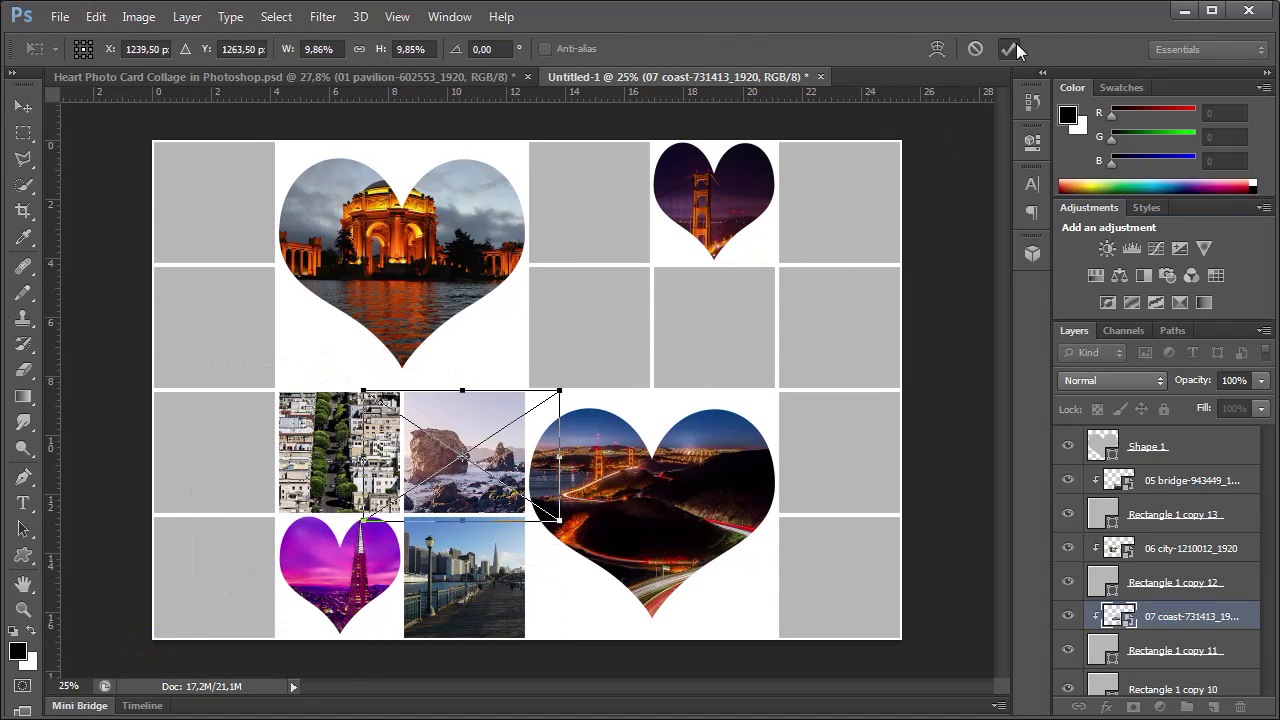
pyautogui.click(1014, 48)
# Step: Place the photo 08 golden-gate-bridge-388917_1920 above Rectangle 1 copy 10 and clip it to that square
pyautogui.scroll(-3, 1194, 583)
pyautogui.click(1195, 585)
pyautogui.click(1067, 573)
pyautogui.click(1067, 573)
pyautogui.moveTo(178, 332); pyautogui.dragTo(842, 373)
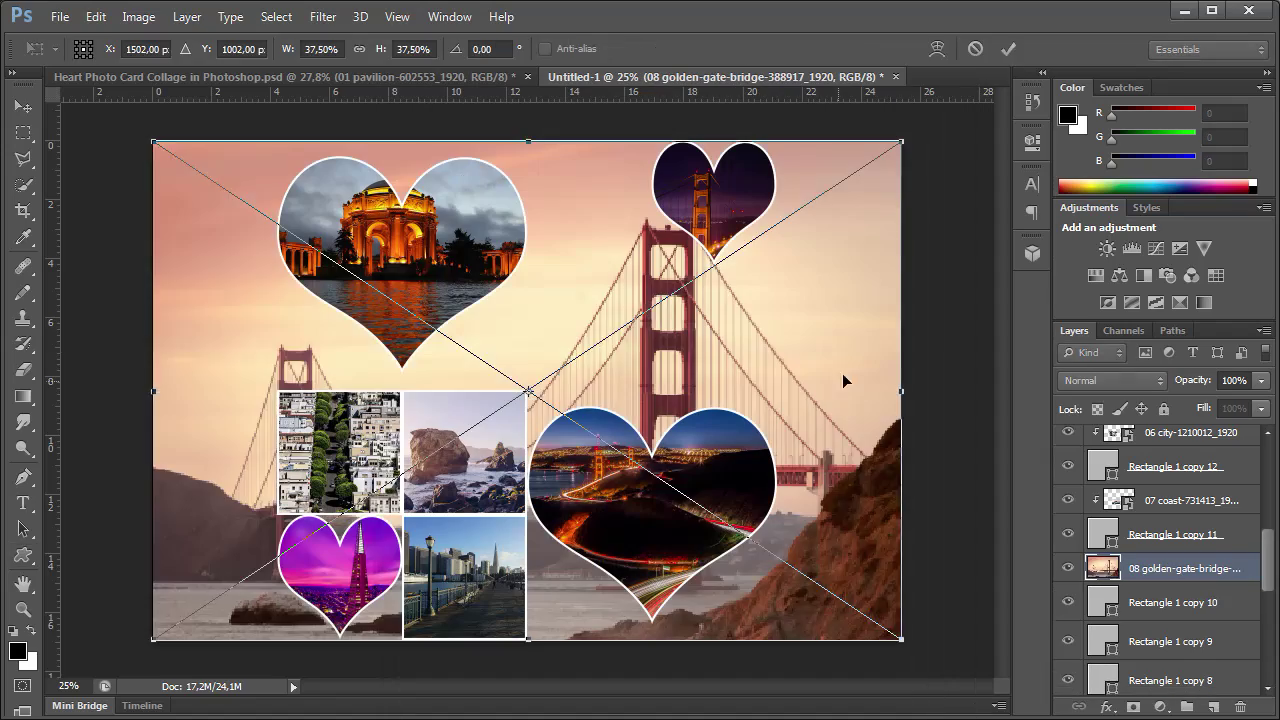
pyautogui.click(187, 17)
pyautogui.click(286, 274)
# Step: Scale the sunset Golden Gate photo down to fill the square in row 1, column 4
pyautogui.moveTo(189, 634); pyautogui.dragTo(527, 392)
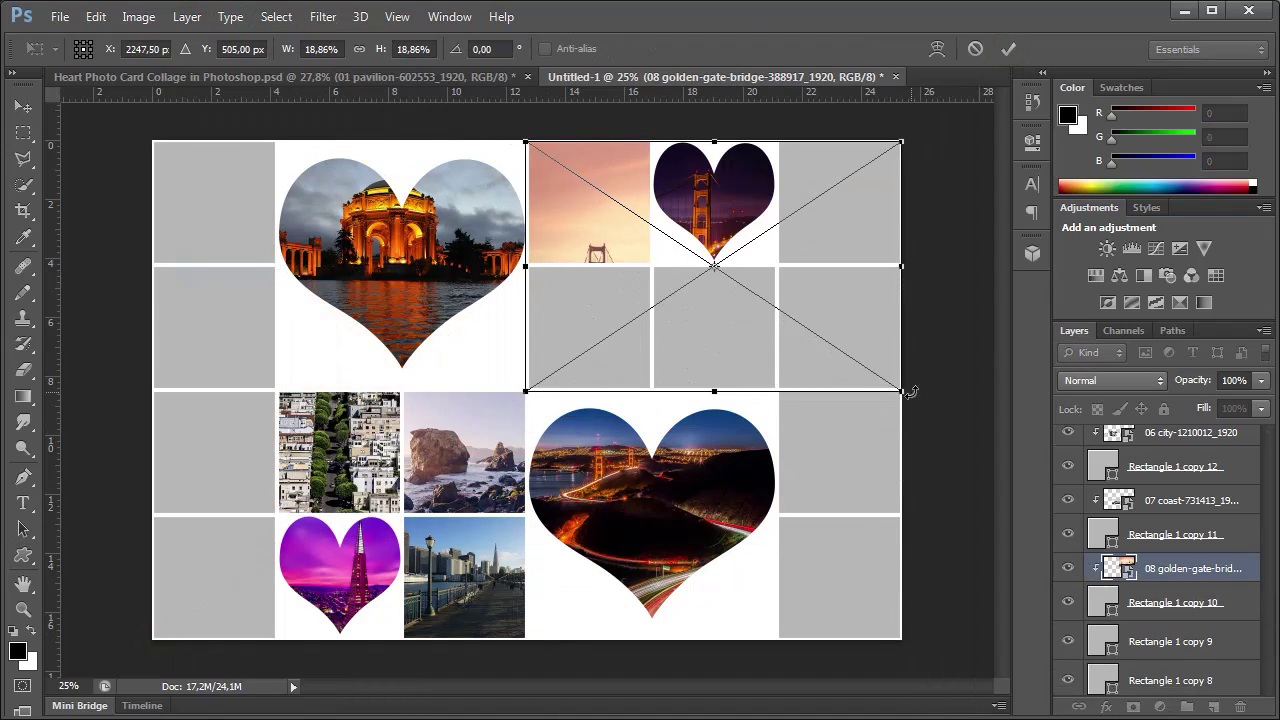
pyautogui.moveTo(901, 391); pyautogui.dragTo(712, 262)
pyautogui.press('Return')
pyautogui.press('u')
# Step: Place the photo 09 golden-gate-bridge-690346_1920 above Rectangle 1 copy 9 and clip it to that square
pyautogui.click(1137, 645)
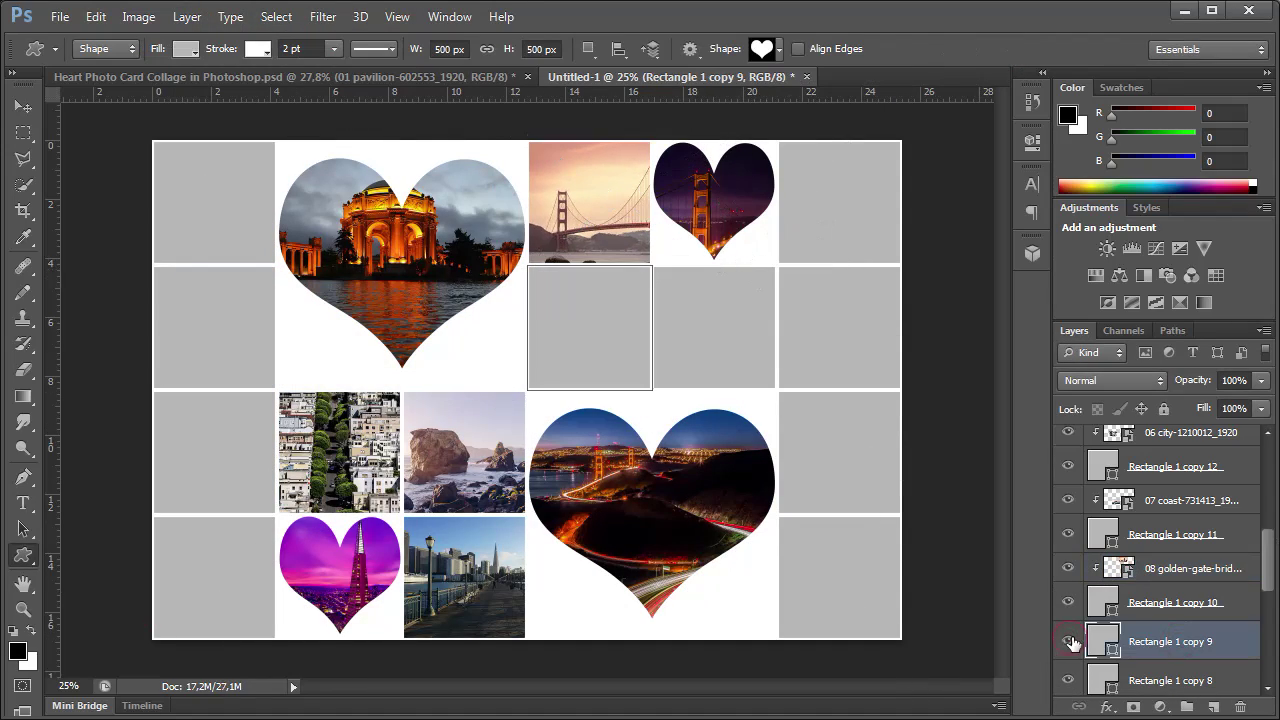
pyautogui.click(60, 17)
pyautogui.click(60, 358)
pyautogui.doubleClick(552, 530)
pyautogui.press('Return')
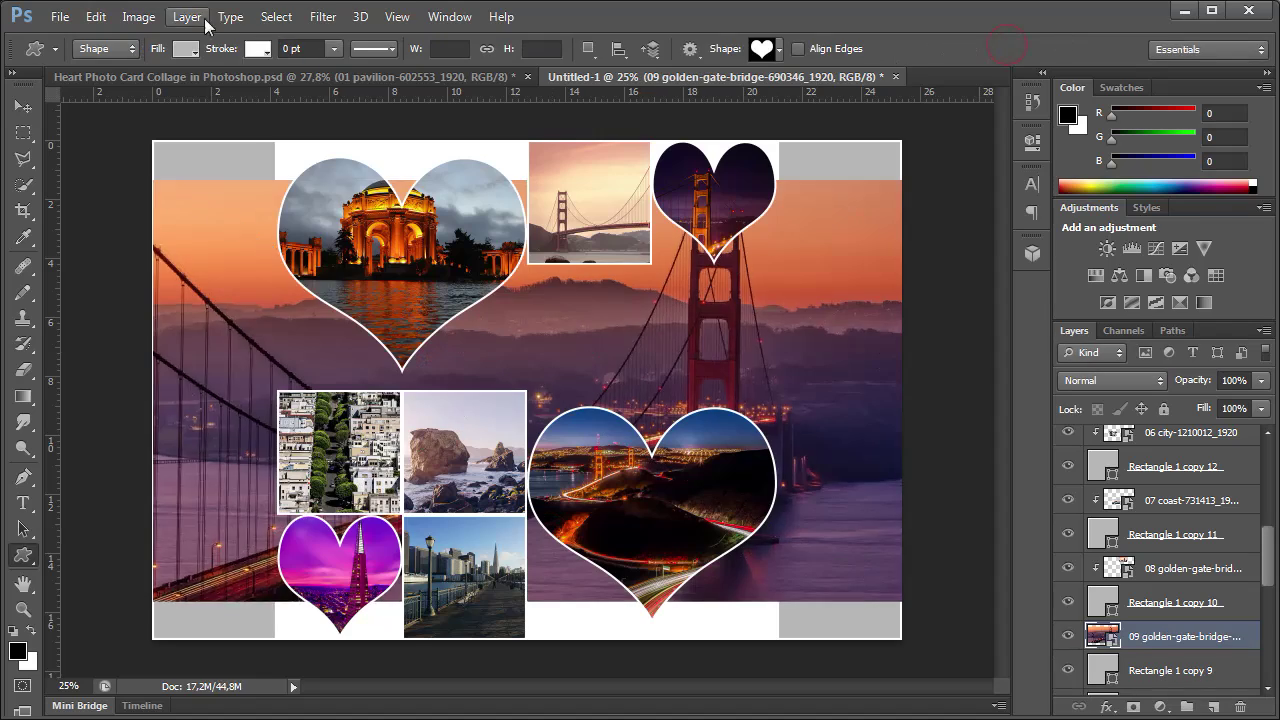
pyautogui.hotkey('ctrl', 'alt', 'g')
# Step: Scale and reposition the orange-sky Golden Gate photo so the bridge tower fills the square in row 2, column 4
pyautogui.hotkey('ctrl', 't')
pyautogui.moveTo(160, 565); pyautogui.dragTo(509, 421)
pyautogui.moveTo(901, 181); pyautogui.dragTo(763, 200)
pyautogui.moveTo(707, 341); pyautogui.dragTo(651, 334)
pyautogui.click(1013, 49)
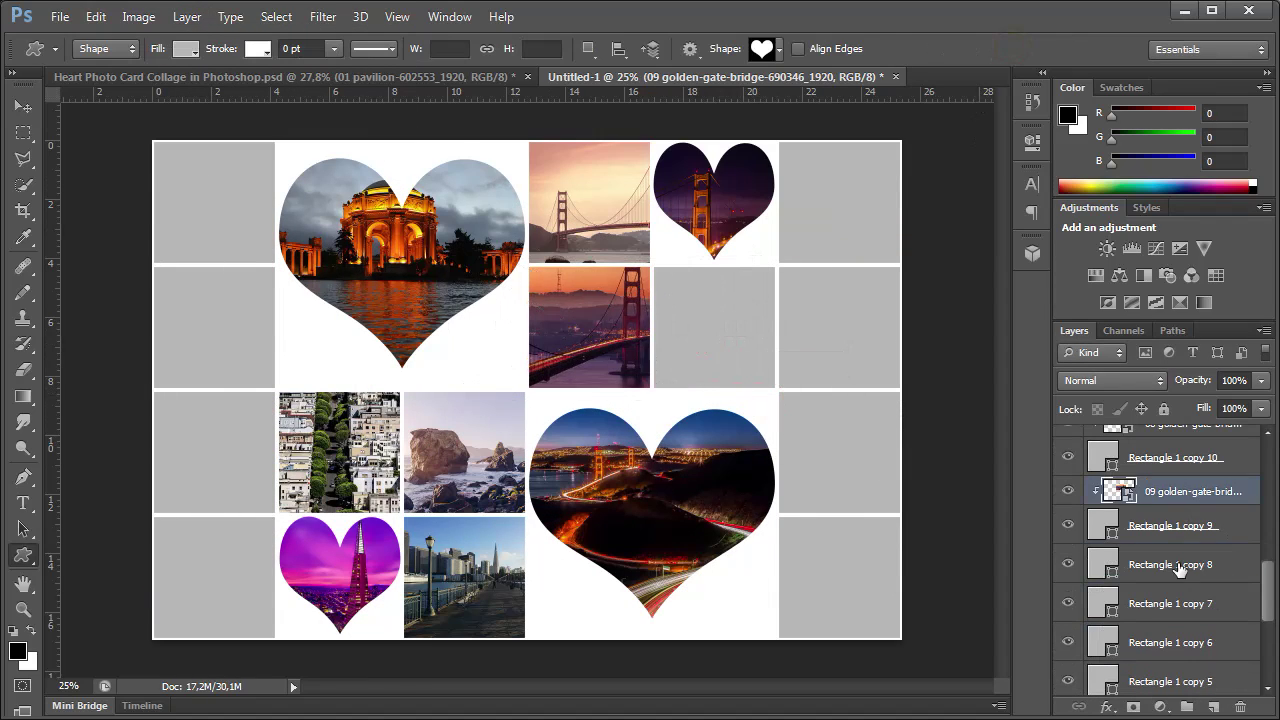
# Step: Place the photo 10 golden-gate-bridge-1326994_1280 above Rectangle 1 copy 8 and clip it to that square
pyautogui.click(1180, 564)
pyautogui.click(60, 17)
pyautogui.click(62, 338)
pyautogui.press('Return')
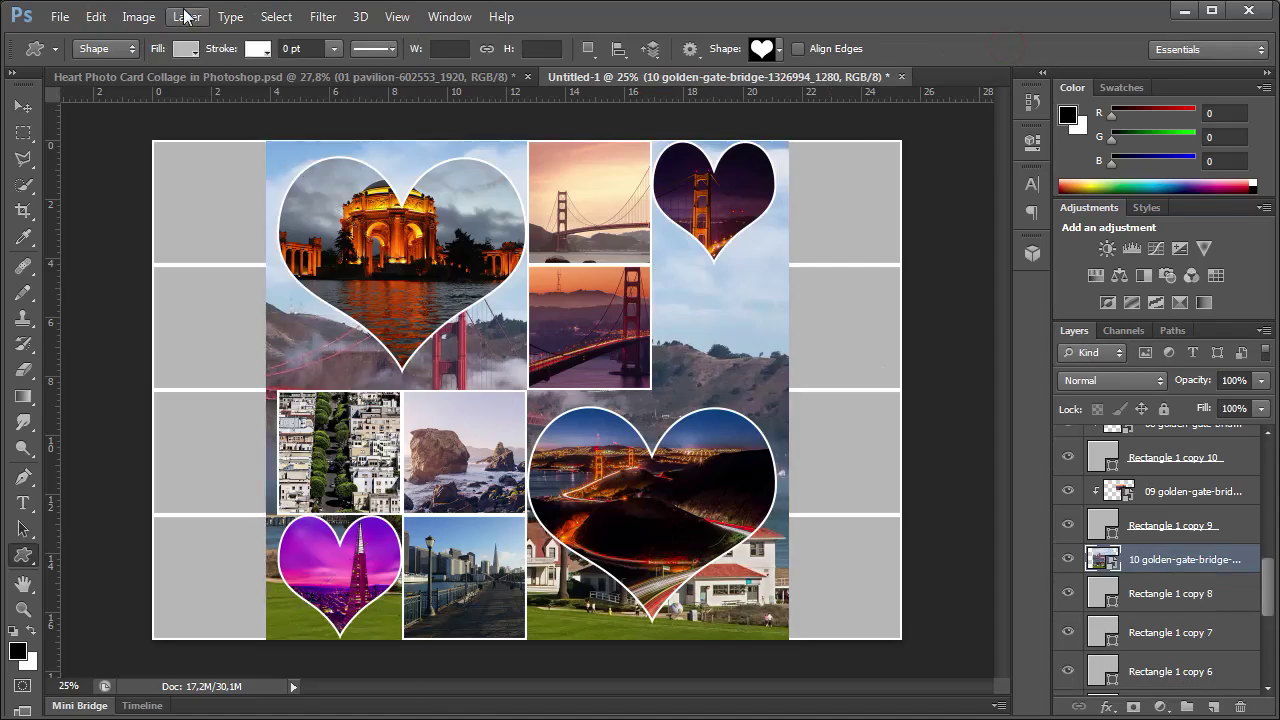
pyautogui.click(186, 17)
pyautogui.click(240, 278)
# Step: Scale the foggy Golden Gate photo down to fill the square in row 2, column 5
pyautogui.hotkey('ctrl', 't')
pyautogui.moveTo(265, 641); pyautogui.dragTo(715, 325)
pyautogui.click(1008, 49)
# Step: Place the photo 11 houses-1590009_1920 above Rectangle 1 copy 7, shift it toward the upper-right square and clip it to that square
pyautogui.click(1198, 575)
pyautogui.click(60, 17)
pyautogui.click(62, 340)
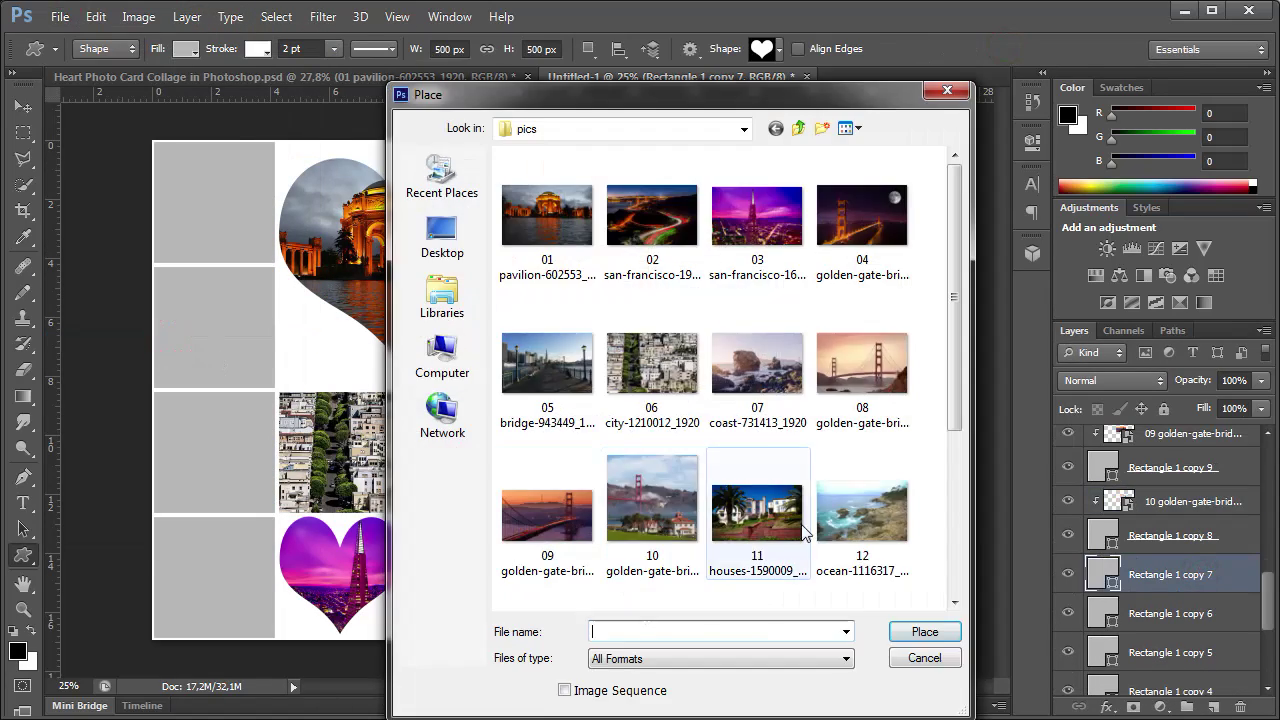
pyautogui.doubleClick(751, 525)
pyautogui.moveTo(583, 316); pyautogui.dragTo(805, 200)
pyautogui.press('Return')
pyautogui.click(186, 17)
pyautogui.click(298, 282)
# Step: Scale the houses photo down so the palm and white houses fill the square in row 1, column 6
pyautogui.hotkey('ctrl', 't')
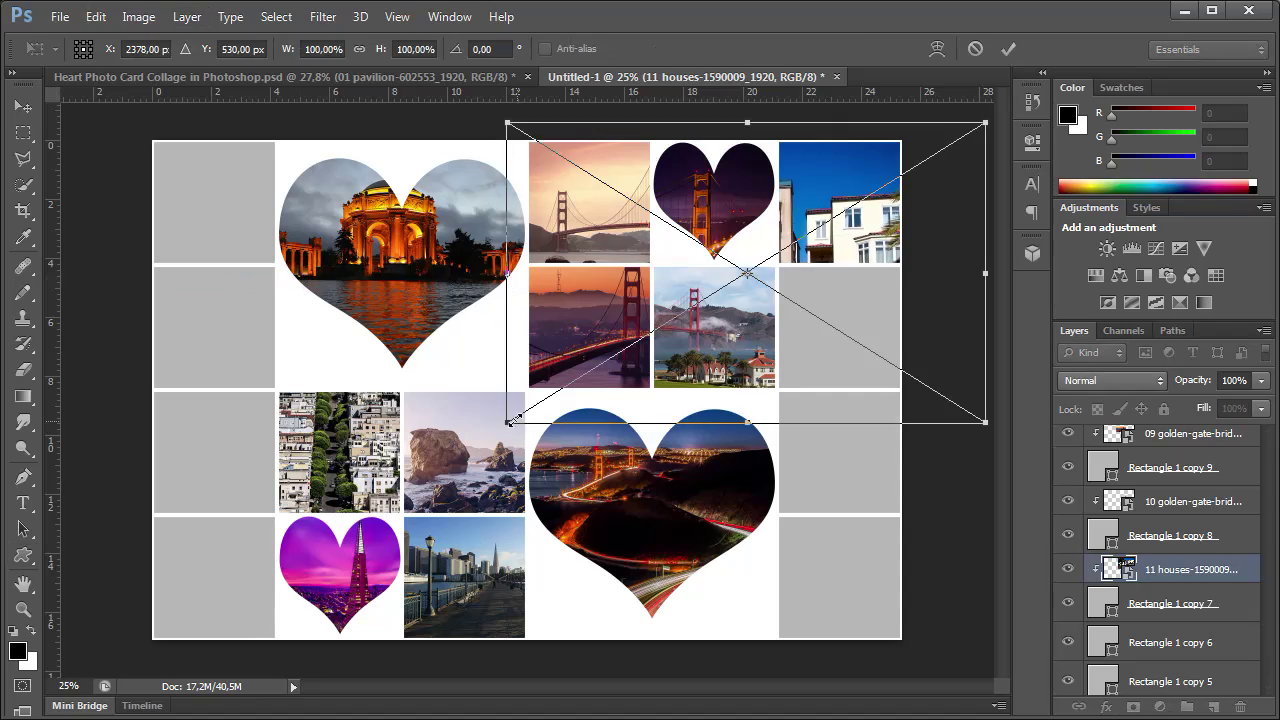
pyautogui.moveTo(506, 424); pyautogui.dragTo(742, 276)
pyautogui.click(1000, 47)
# Step: Place the photo 12 ocean-1116317_1920 above Rectangle 1 copy 6 and clip it to that square
pyautogui.click(1170, 642)
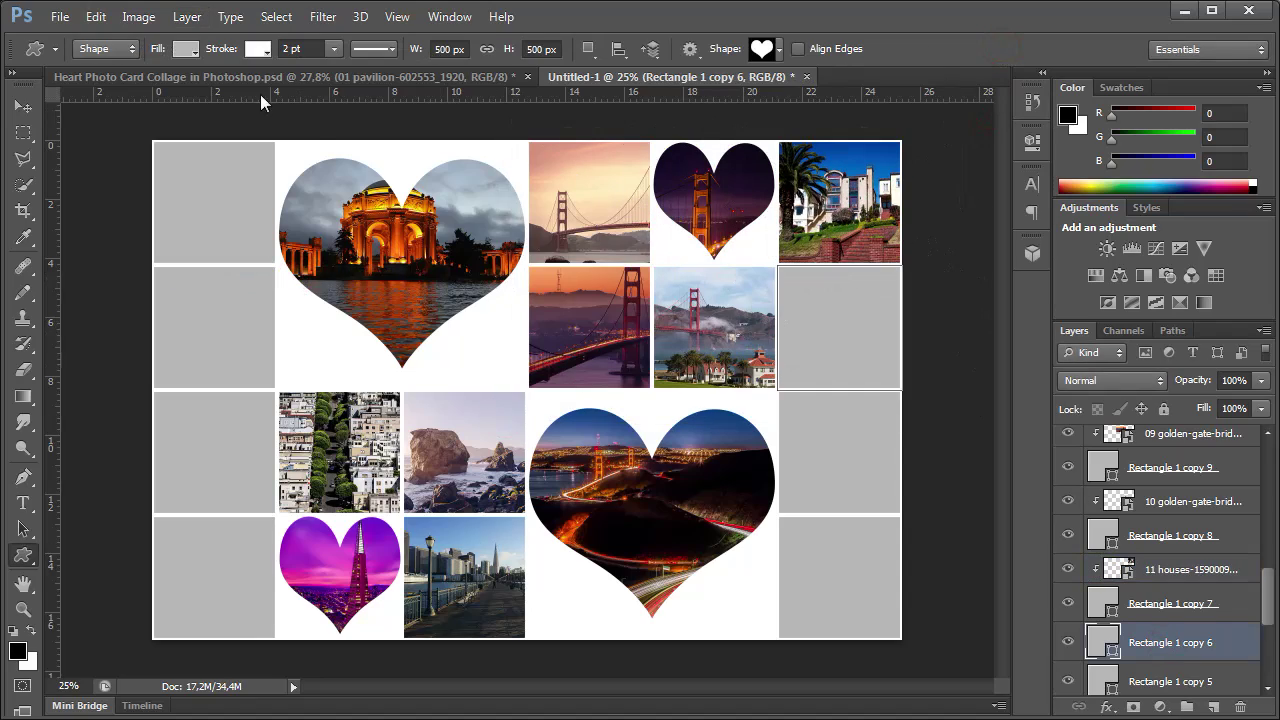
pyautogui.click(60, 17)
pyautogui.click(62, 340)
pyautogui.doubleClick(812, 485)
pyautogui.press('Return')
pyautogui.click(186, 17)
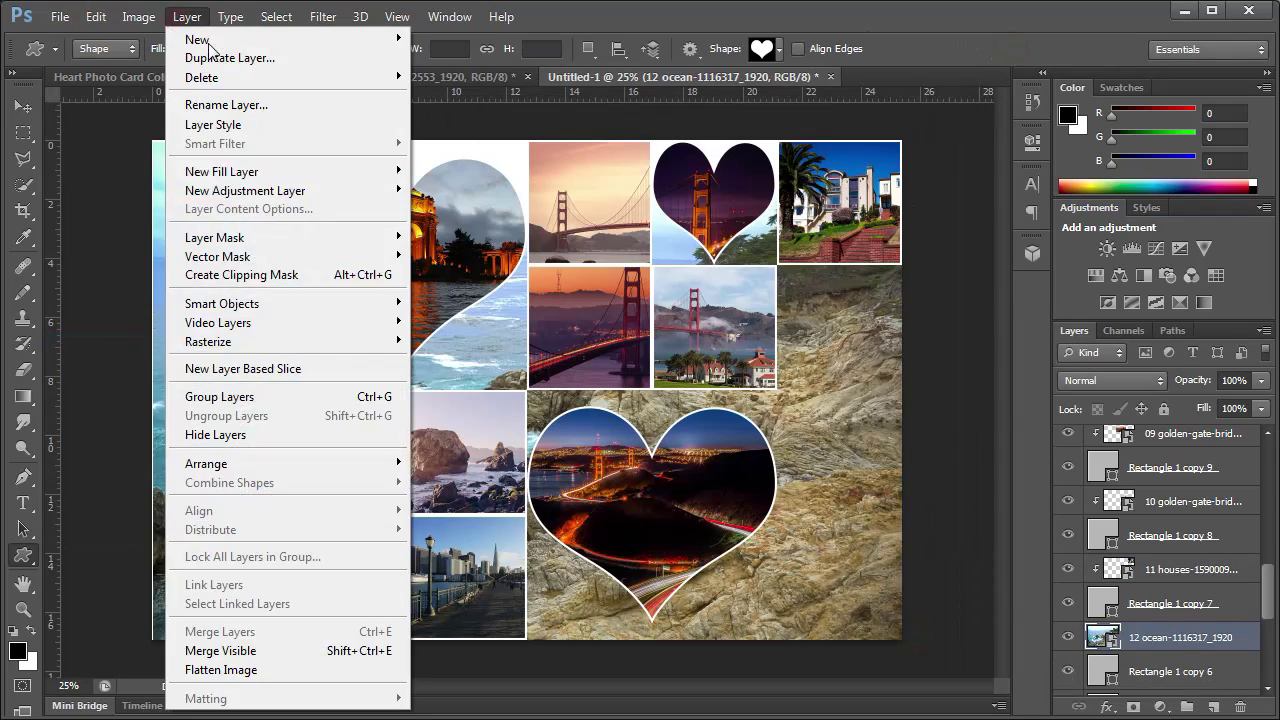
pyautogui.click(300, 274)
# Step: Scale the ocean photo down so the rocky coastline fills the square in row 2, column 6
pyautogui.hotkey('ctrl', 't')
pyautogui.moveTo(153, 637); pyautogui.dragTo(880, 300)
pyautogui.click(1008, 48)
# Step: Place the photo 13 san-francisco-210230_1920 above Rectangle 1 copy 5 and clip it to that square
pyautogui.scroll(-1, 1163, 630)
pyautogui.click(1163, 628)
pyautogui.click(60, 17)
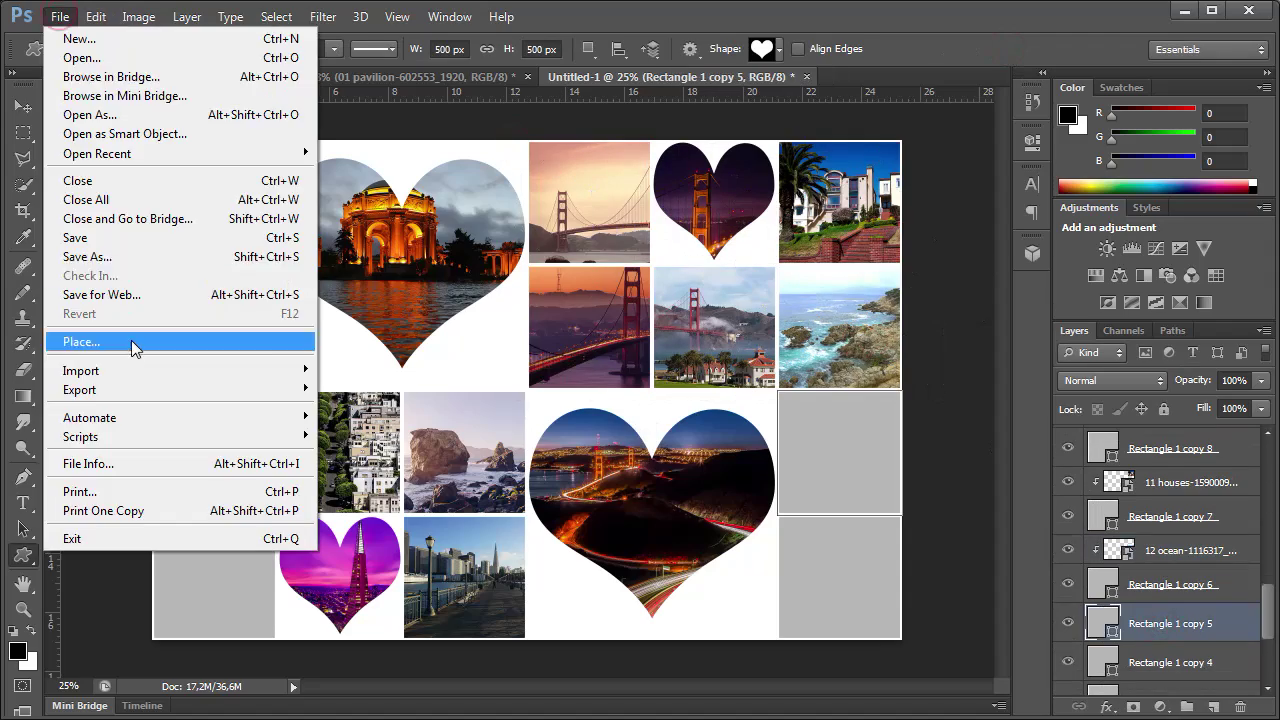
pyautogui.click(60, 337)
pyautogui.doubleClick(540, 388)
pyautogui.click(1008, 48)
pyautogui.click(186, 17)
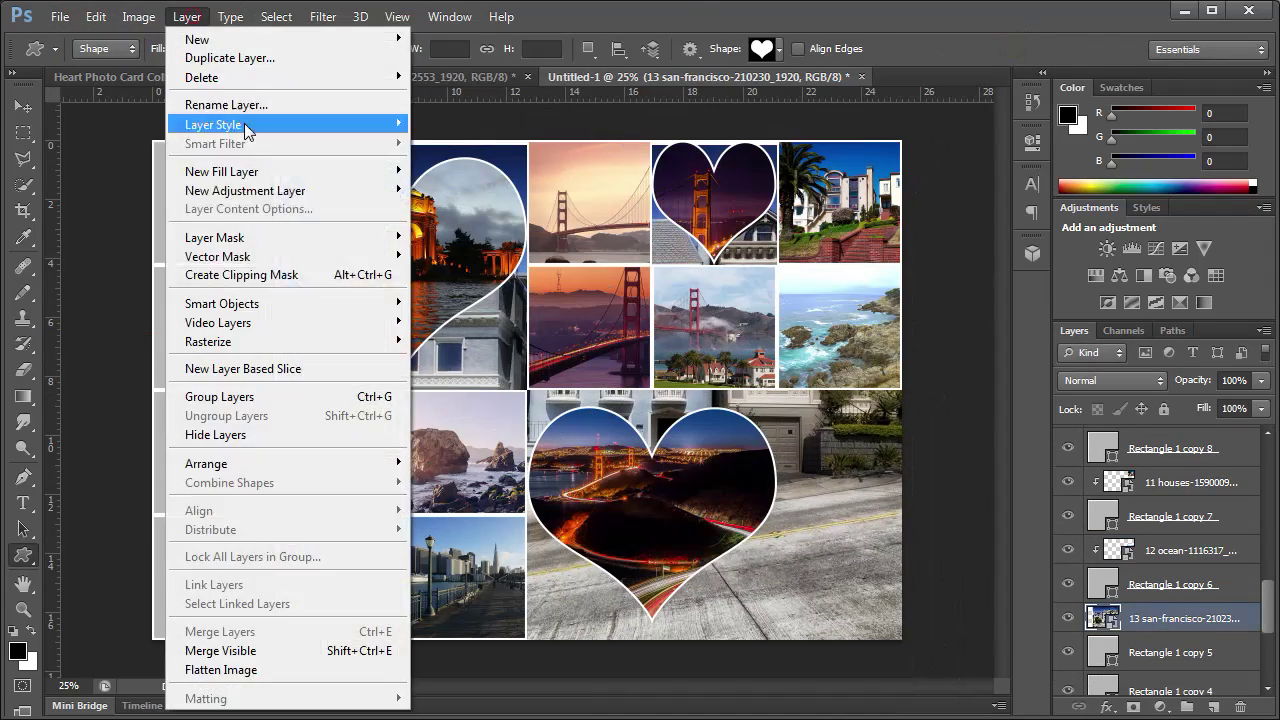
pyautogui.click(300, 274)
# Step: Scale the grey townhouses photo to about 6.16 × 4.63 cm so it fills the square in row 3, column 6
pyautogui.hotkey('ctrl', 't')
pyautogui.moveTo(280, 145); pyautogui.dragTo(607, 389)
pyautogui.moveTo(607, 642); pyautogui.dragTo(777, 540)
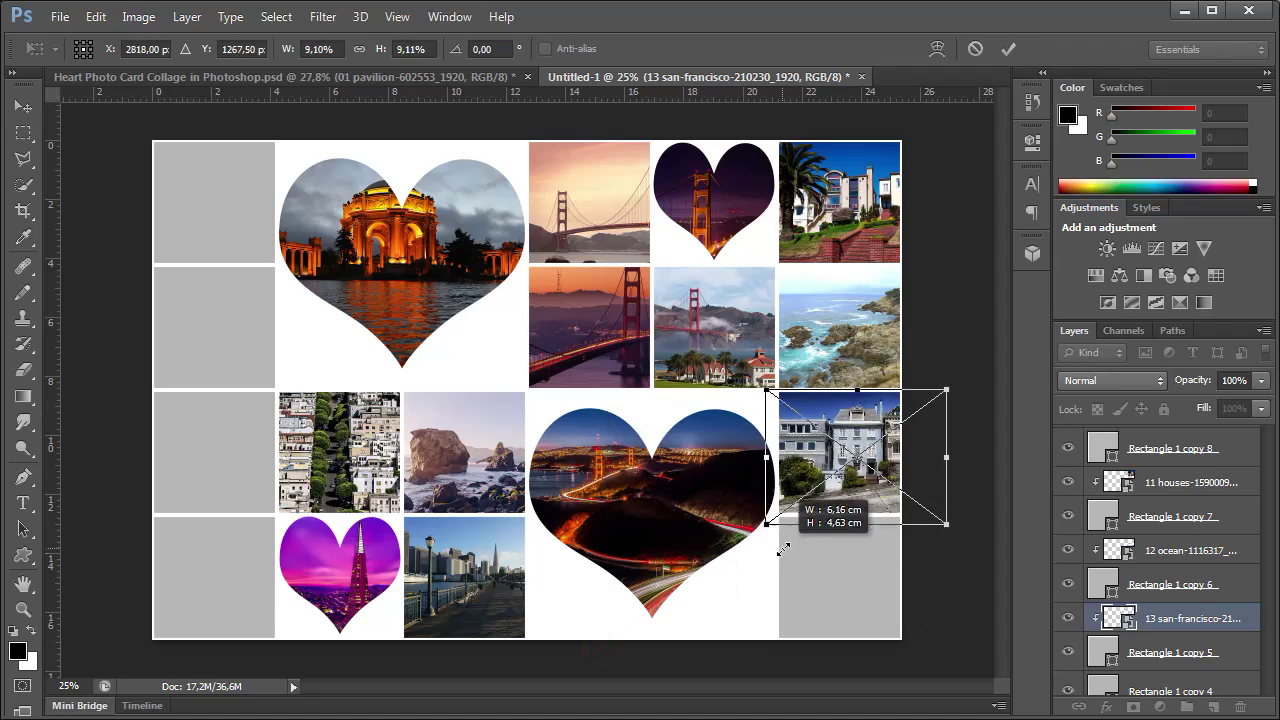
pyautogui.press('Return')
# Step: Place the photo 14 san-francisco-1116316_1920 above Rectangle 1 copy 4 and clip it to that square
pyautogui.scroll(-1, 1234, 497)
pyautogui.click(1170, 595)
pyautogui.click(60, 17)
pyautogui.click(152, 341)
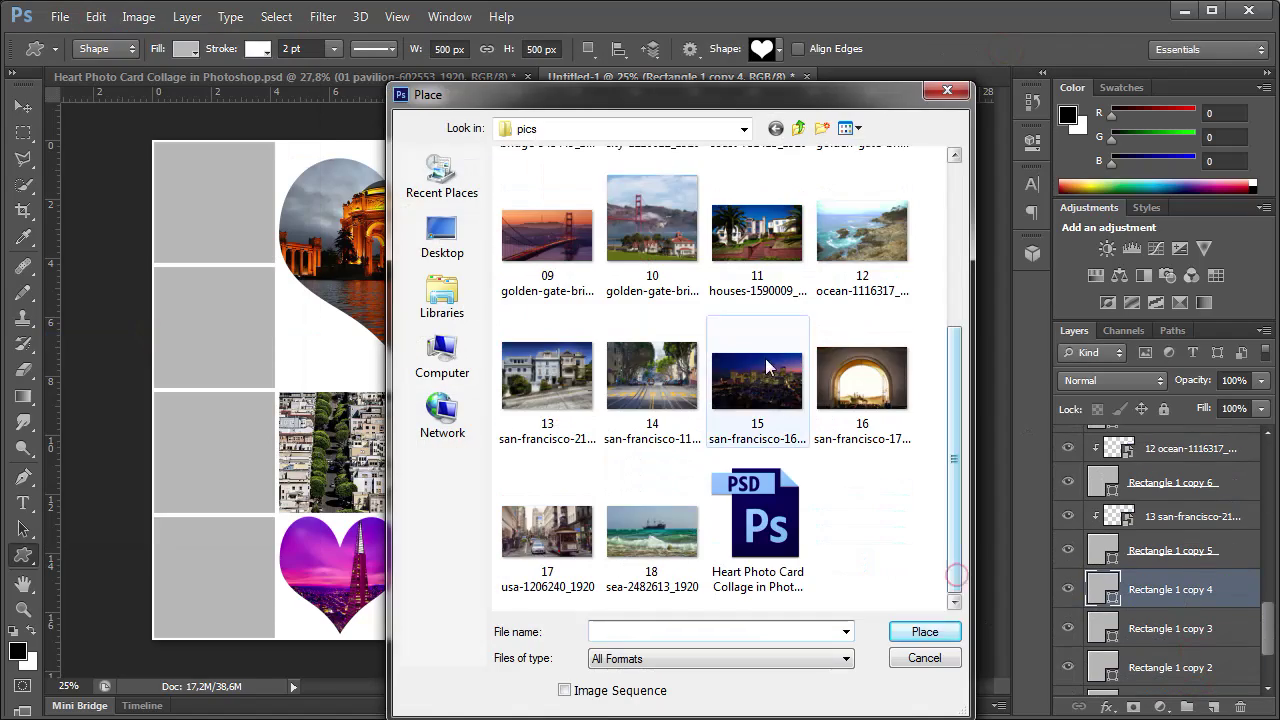
pyautogui.doubleClick(660, 390)
pyautogui.press('Return')
pyautogui.click(186, 17)
pyautogui.click(241, 274)
# Step: Scale the tree-lined street photo down to fill the square in row 4, column 6
pyautogui.hotkey('ctrl', 't')
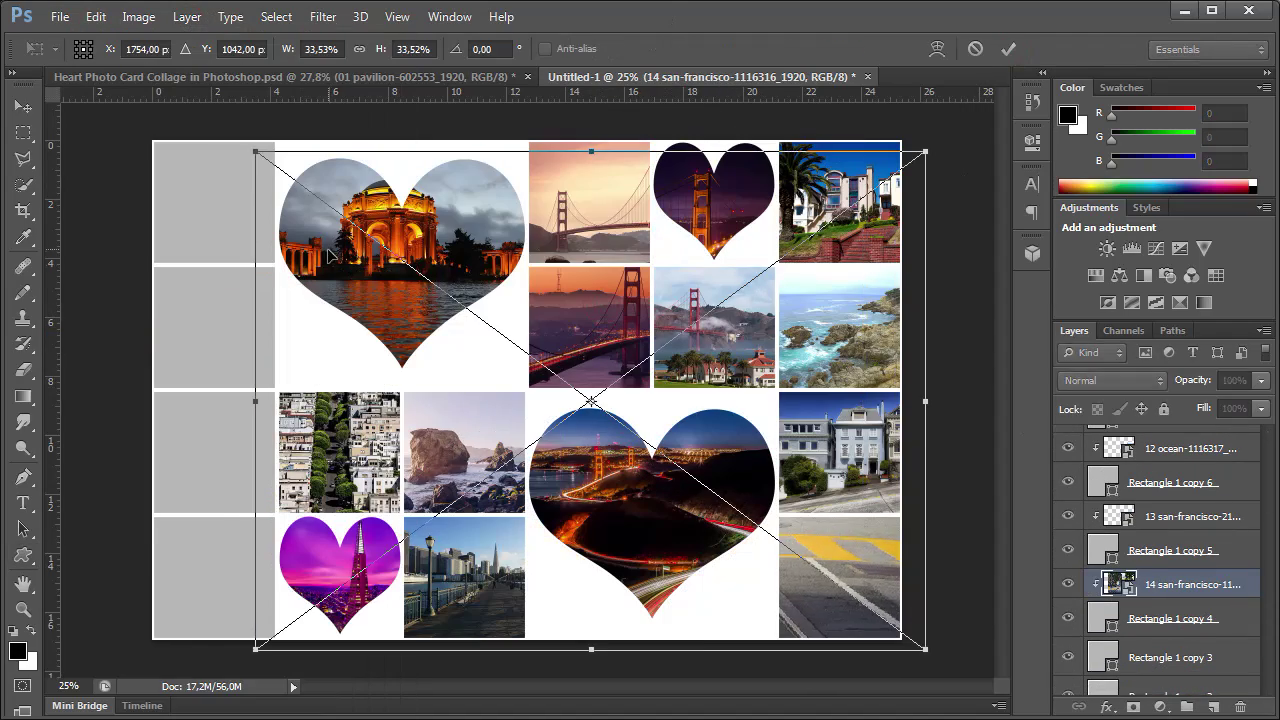
pyautogui.moveTo(257, 137); pyautogui.dragTo(760, 512)
pyautogui.press('Return')
# Step: Place the photo 15 san-francisco-1633202_1920 above Rectangle 1 copy 3, shift it over the lower-left square and clip it to that square
pyautogui.click(1205, 658)
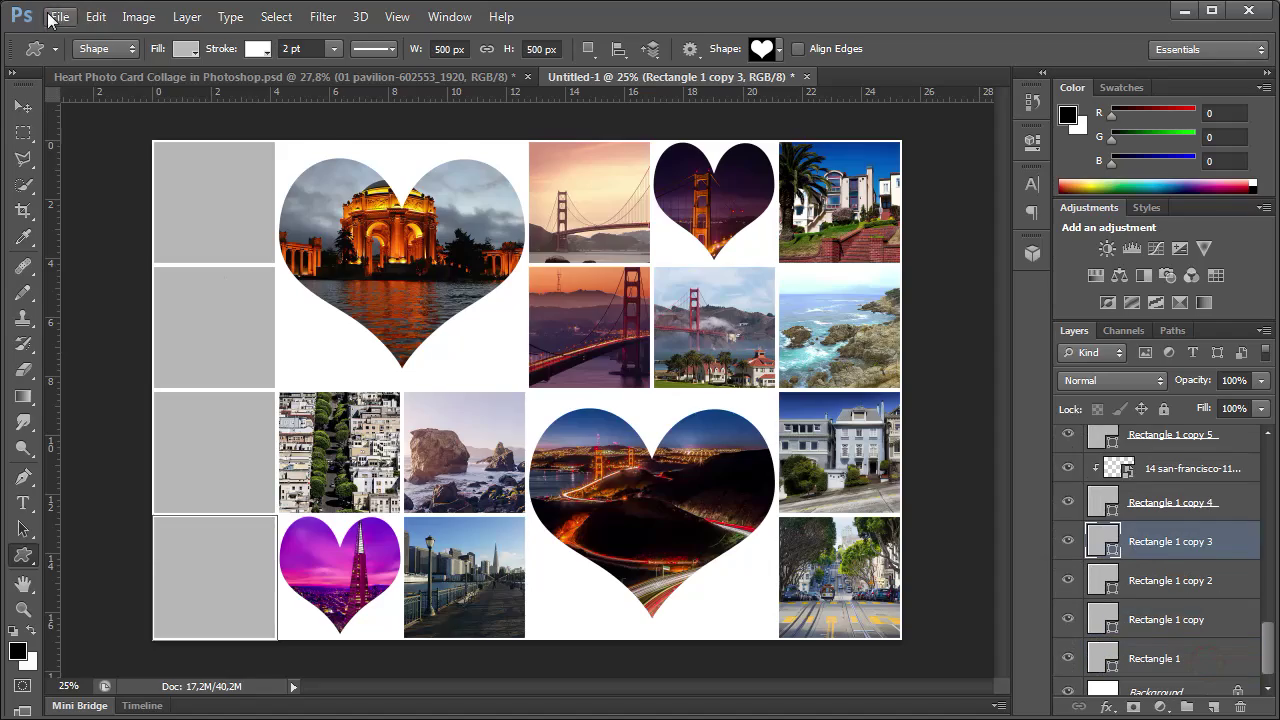
pyautogui.click(60, 17)
pyautogui.click(152, 341)
pyautogui.scroll(-2, 720, 330)
pyautogui.click(771, 395)
pyautogui.click(920, 626)
pyautogui.moveTo(584, 307); pyautogui.dragTo(440, 409)
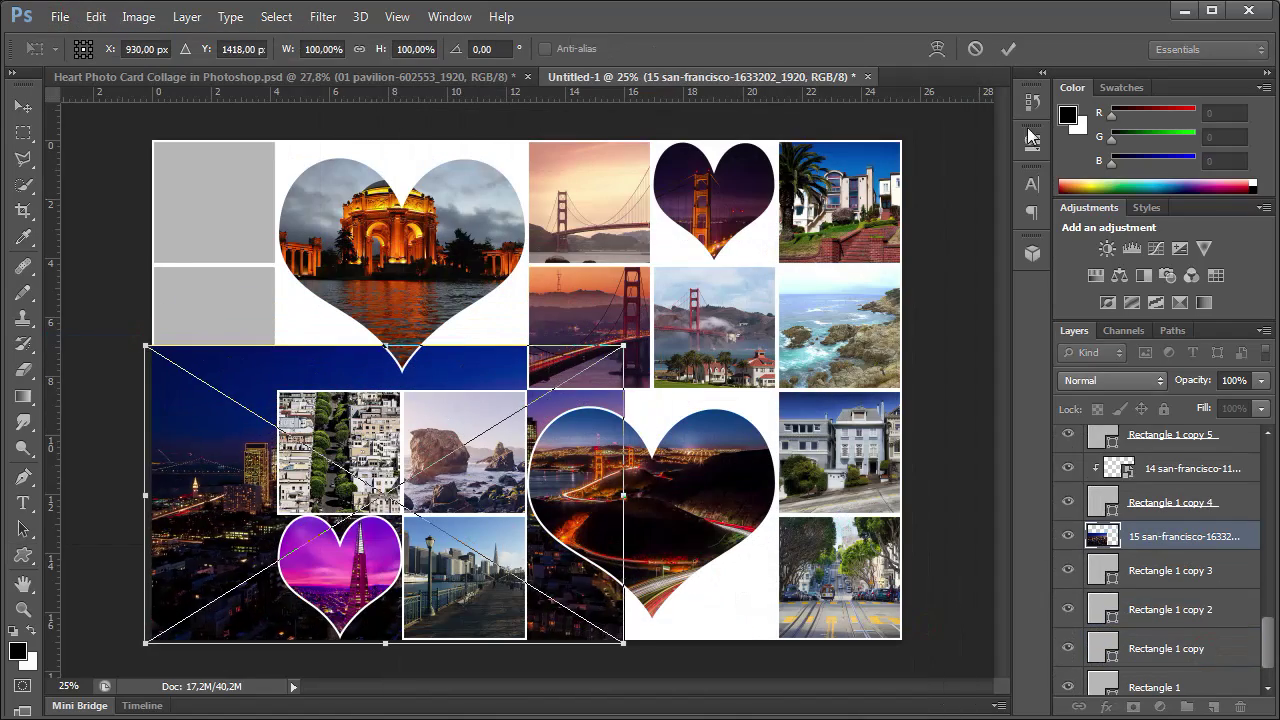
pyautogui.press('Return')
pyautogui.click(186, 17)
pyautogui.click(241, 277)
# Step: Scale the night skyline photo to about 45% and center its lit buildings in the square in row 4, column 1
pyautogui.hotkey('ctrl', 't')
pyautogui.moveTo(527, 344); pyautogui.dragTo(379, 485)
pyautogui.moveTo(354, 581); pyautogui.dragTo(276, 585)
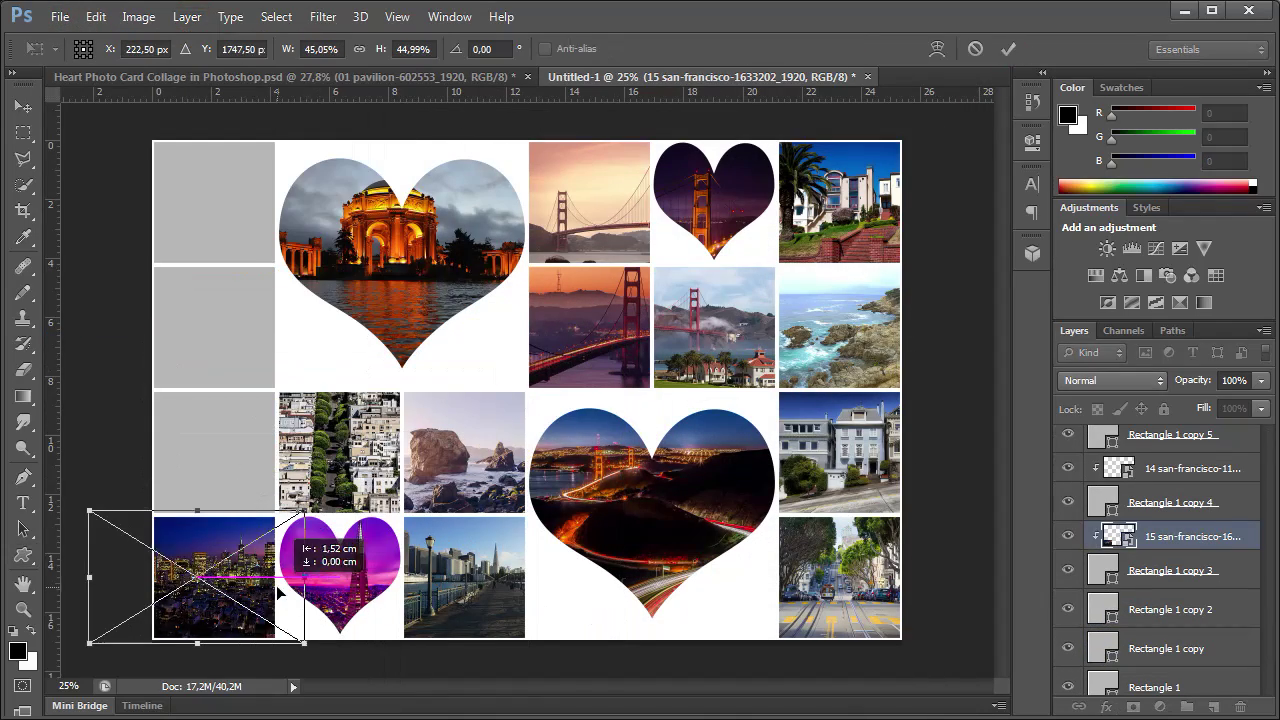
pyautogui.press('Return')
# Step: Place the photo 16 san-francisco-1790984_1920 above Rectangle 1 copy 2, reposition it over the square and clip it there
pyautogui.click(1170, 609)
pyautogui.click(60, 17)
pyautogui.click(152, 341)
pyautogui.scroll(-2, 720, 380)
pyautogui.click(860, 340)
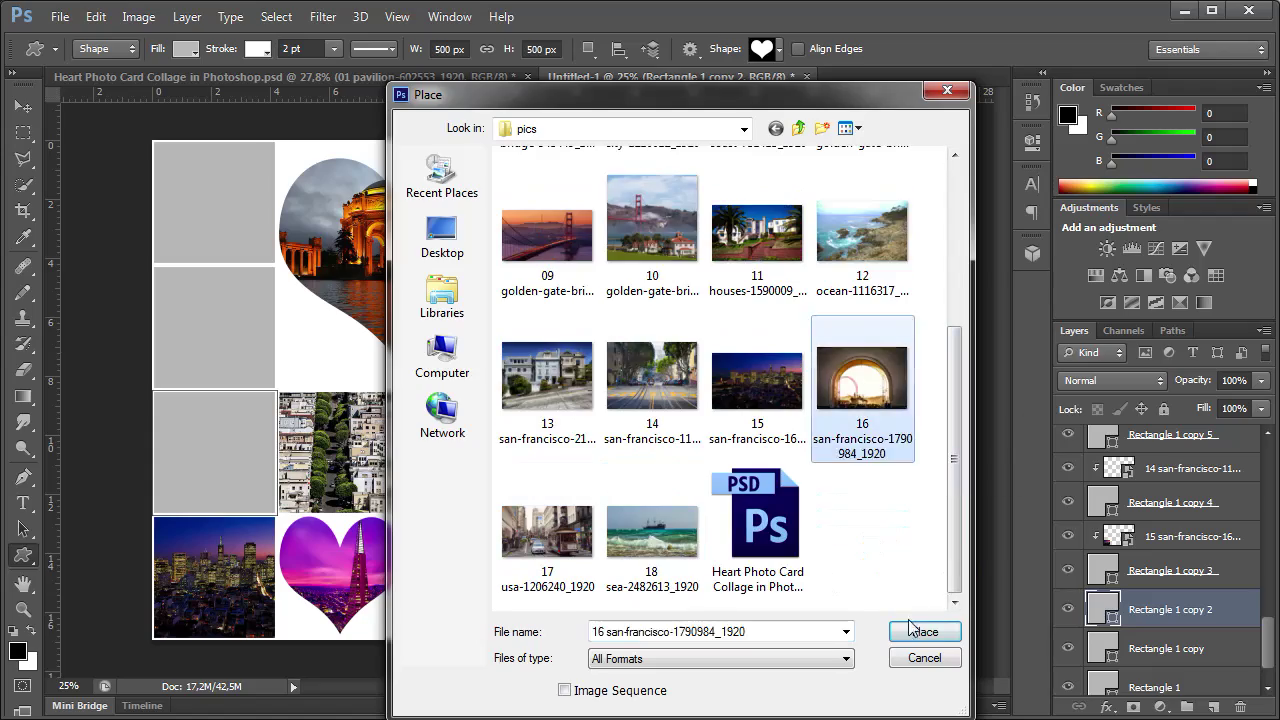
pyautogui.click(925, 631)
pyautogui.moveTo(860, 560); pyautogui.dragTo(555, 320)
pyautogui.press('Return')
pyautogui.click(186, 17)
pyautogui.click(241, 277)
# Step: Scale the archway photo so the arch fills the square in row 3, column 1
pyautogui.hotkey('ctrl', 't')
pyautogui.moveTo(319, 335); pyautogui.dragTo(390, 500)
pyautogui.press('Return')
pyautogui.press('u')
# Step: Place the photo 17 usa-1206240_1920 above Rectangle 1 copy and clip it to that square
pyautogui.click(1200, 678)
pyautogui.click(60, 17)
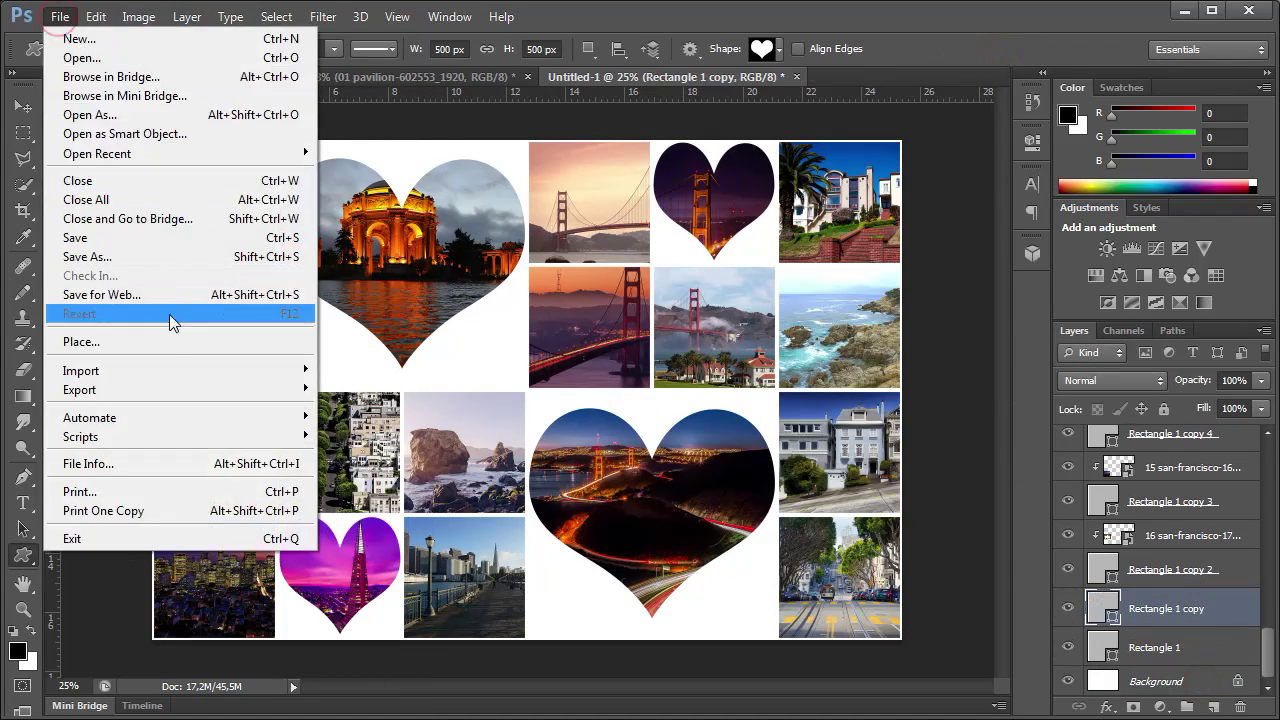
pyautogui.click(152, 340)
pyautogui.click(537, 514)
pyautogui.click(930, 645)
pyautogui.click(186, 17)
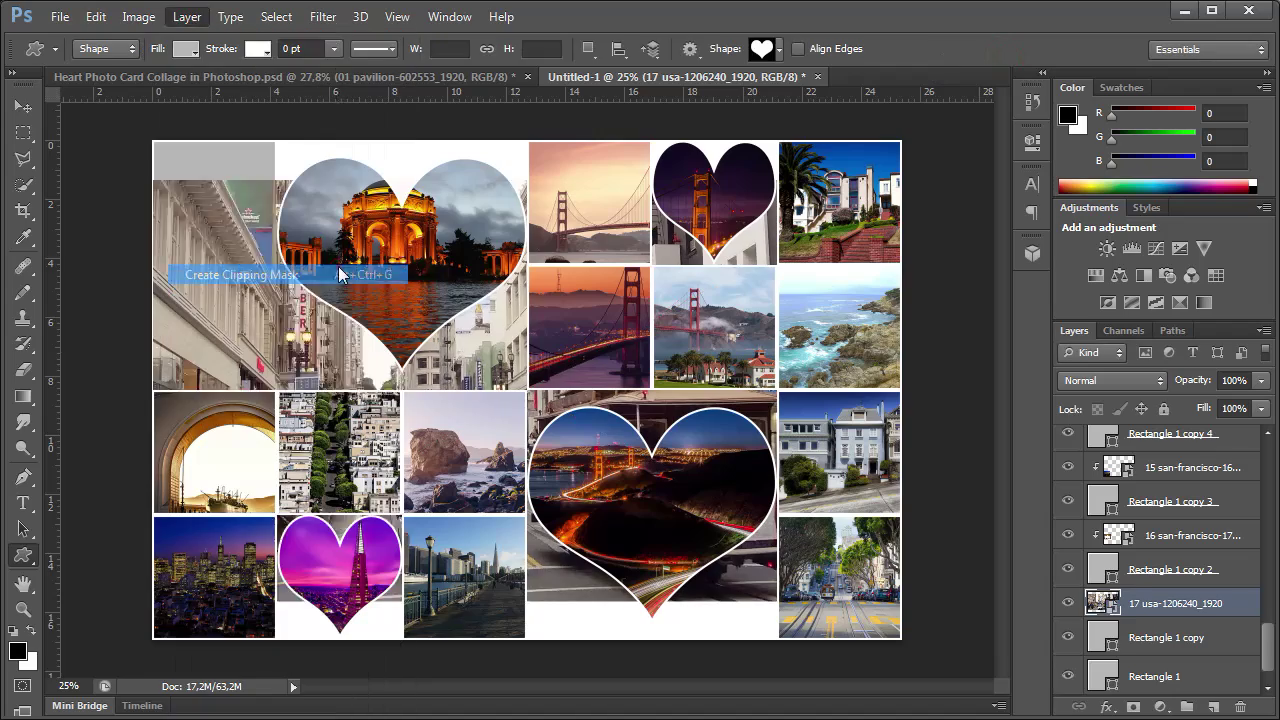
pyautogui.click(241, 272)
# Step: Scale and reposition the cable car photo so the street and tram fill the square in row 2, column 1
pyautogui.moveTo(901, 600); pyautogui.dragTo(557, 405)
pyautogui.moveTo(557, 182); pyautogui.dragTo(414, 271)
pyautogui.moveTo(372, 351); pyautogui.dragTo(283, 347)
pyautogui.press('Return')
# Step: Place the photo 18 sea-2482613_1920 above Rectangle 1, shift it over the upper-left square and clip it to that square
pyautogui.click(1160, 676)
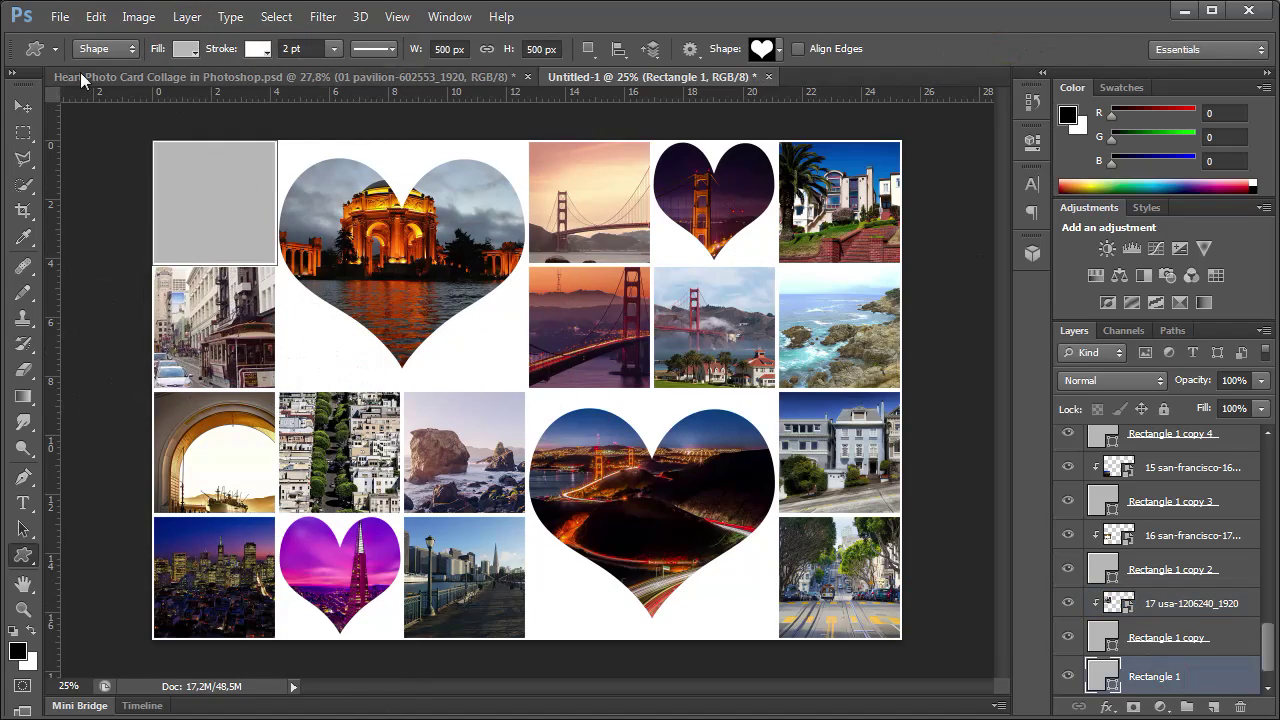
pyautogui.click(60, 17)
pyautogui.click(152, 340)
pyautogui.doubleClick(650, 470)
pyautogui.moveTo(648, 447); pyautogui.dragTo(461, 315)
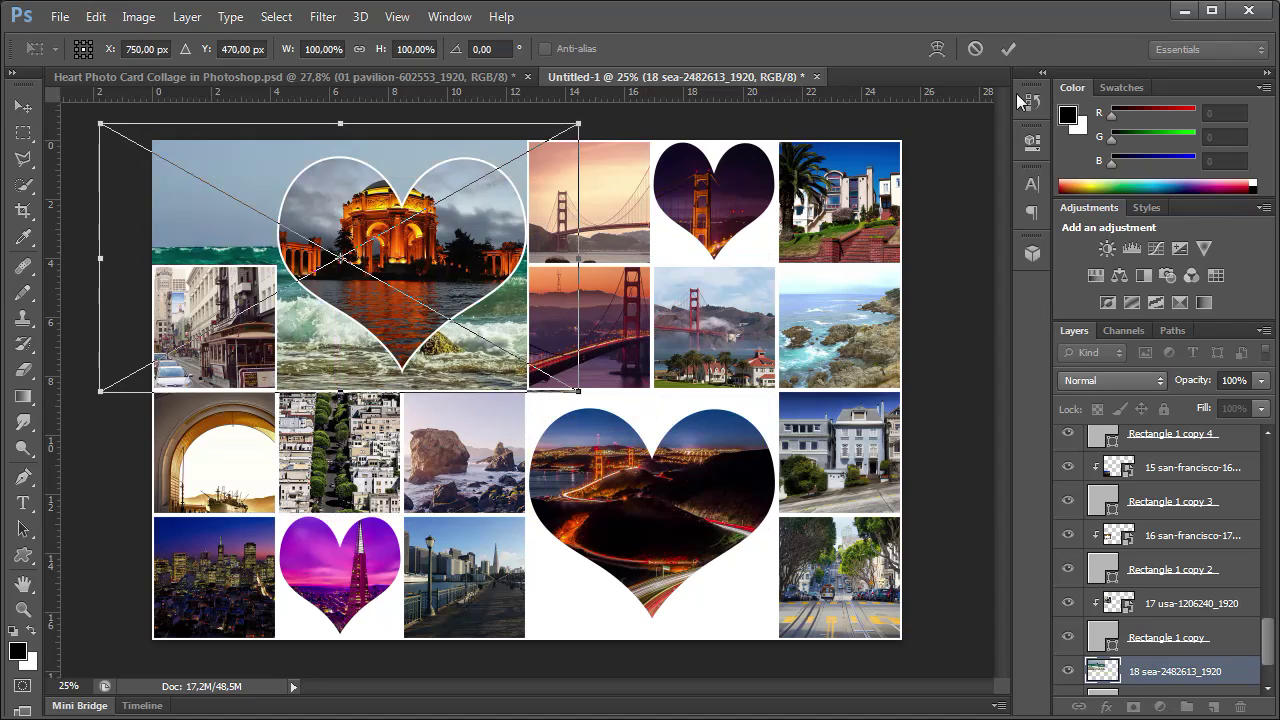
pyautogui.press('Return')
pyautogui.click(186, 17)
pyautogui.click(241, 272)
# Step: Scale the sea photo to about 52.4% and shift it so the ship sits inside the square in row 1, column 1
pyautogui.hotkey('ctrl', 't')
pyautogui.moveTo(573, 389); pyautogui.dragTo(364, 271)
pyautogui.moveTo(100, 123); pyautogui.dragTo(115, 131)
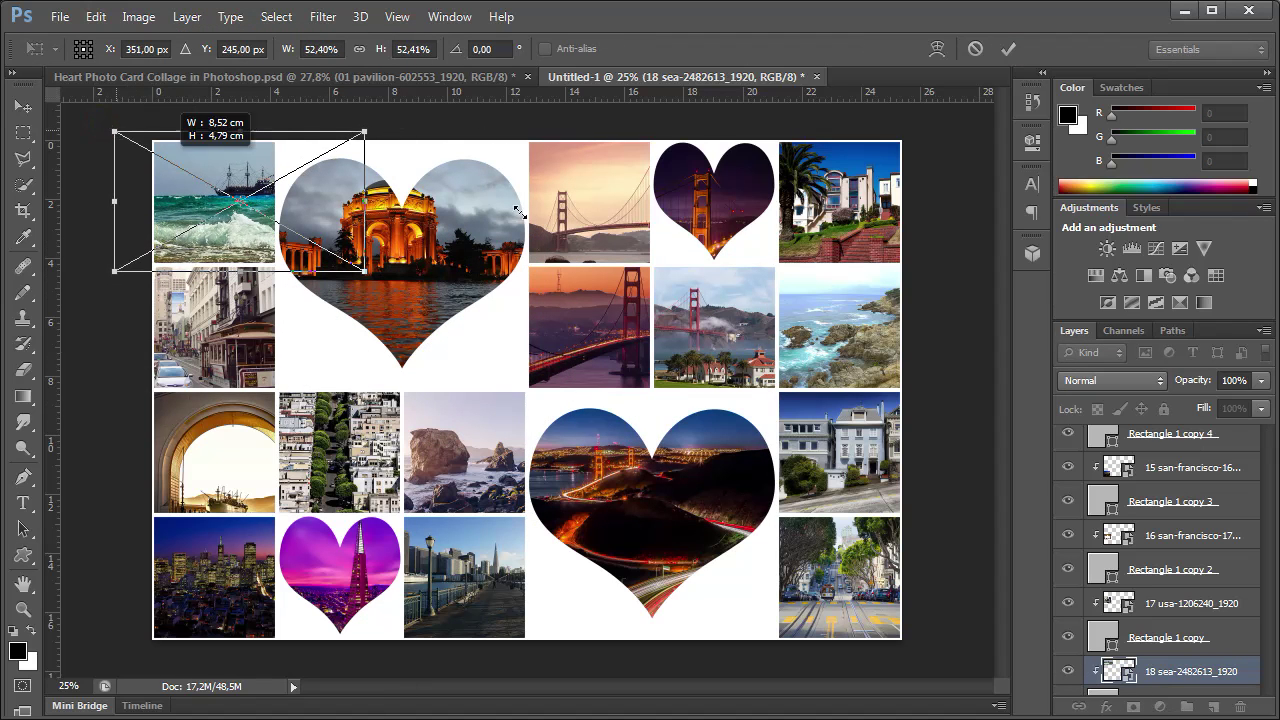
pyautogui.moveTo(330, 206); pyautogui.dragTo(284, 206)
pyautogui.click(1006, 52)
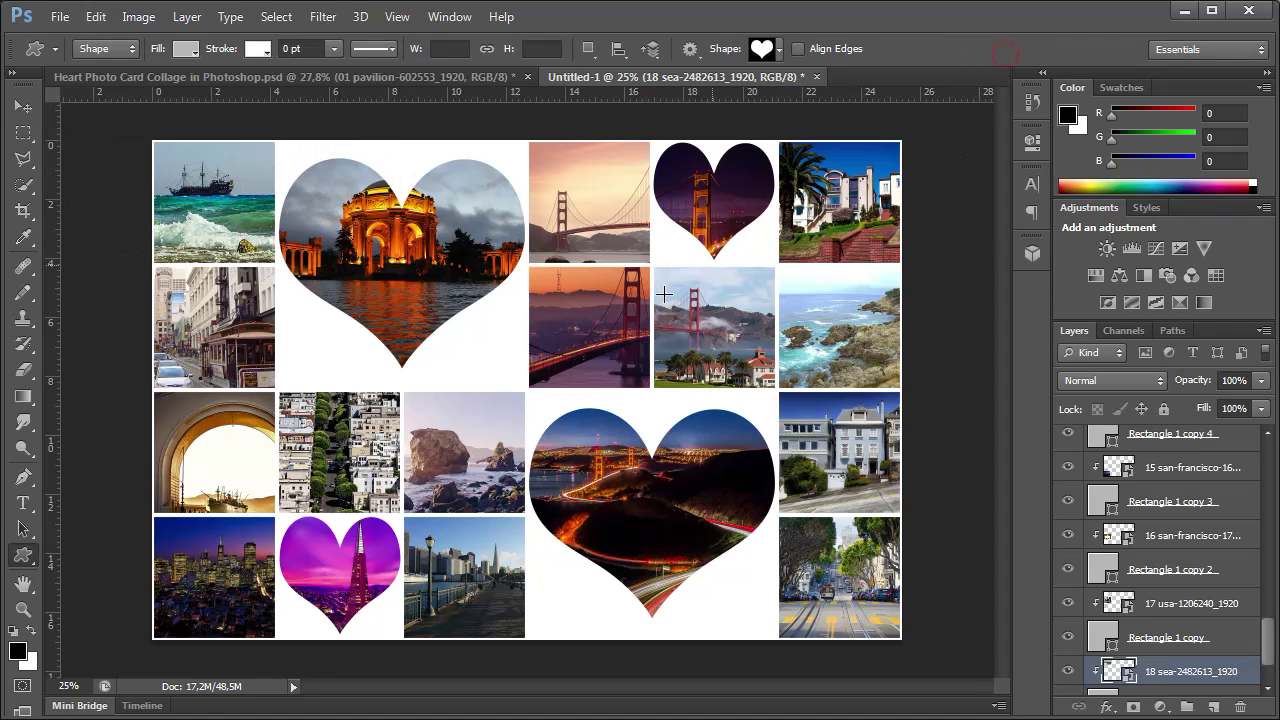
pyautogui.hotkey('ctrl', '0')
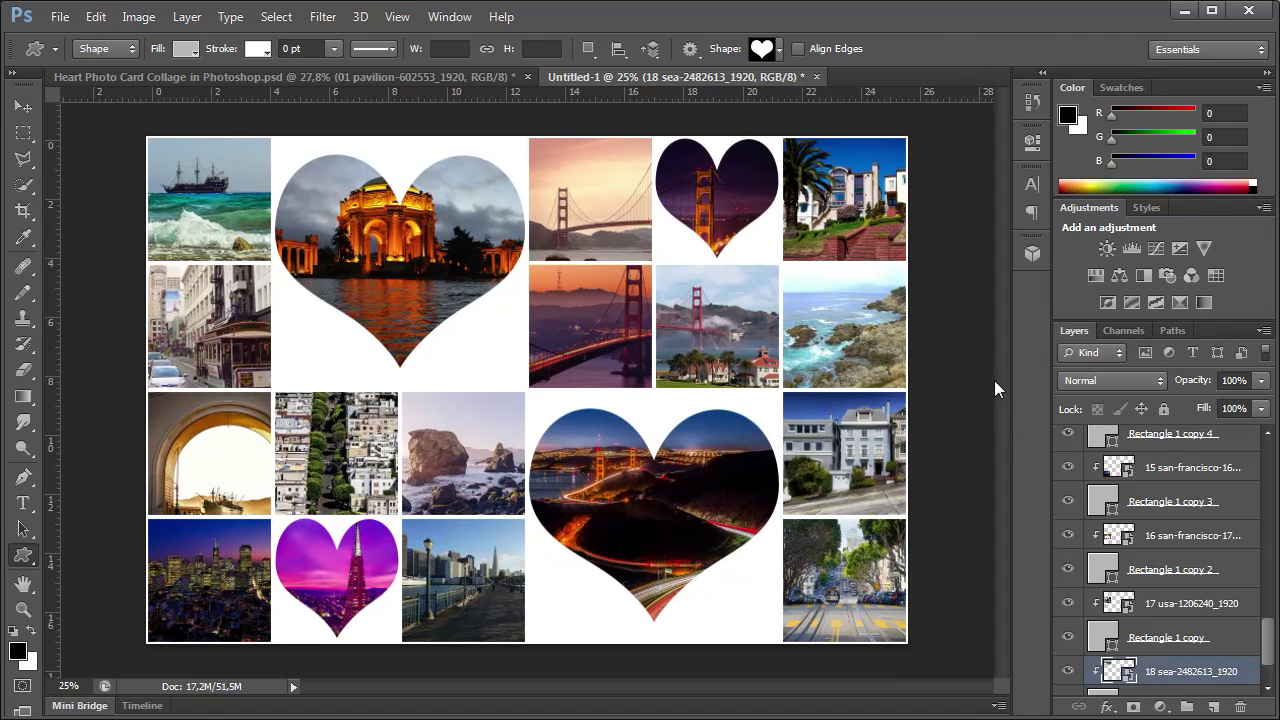